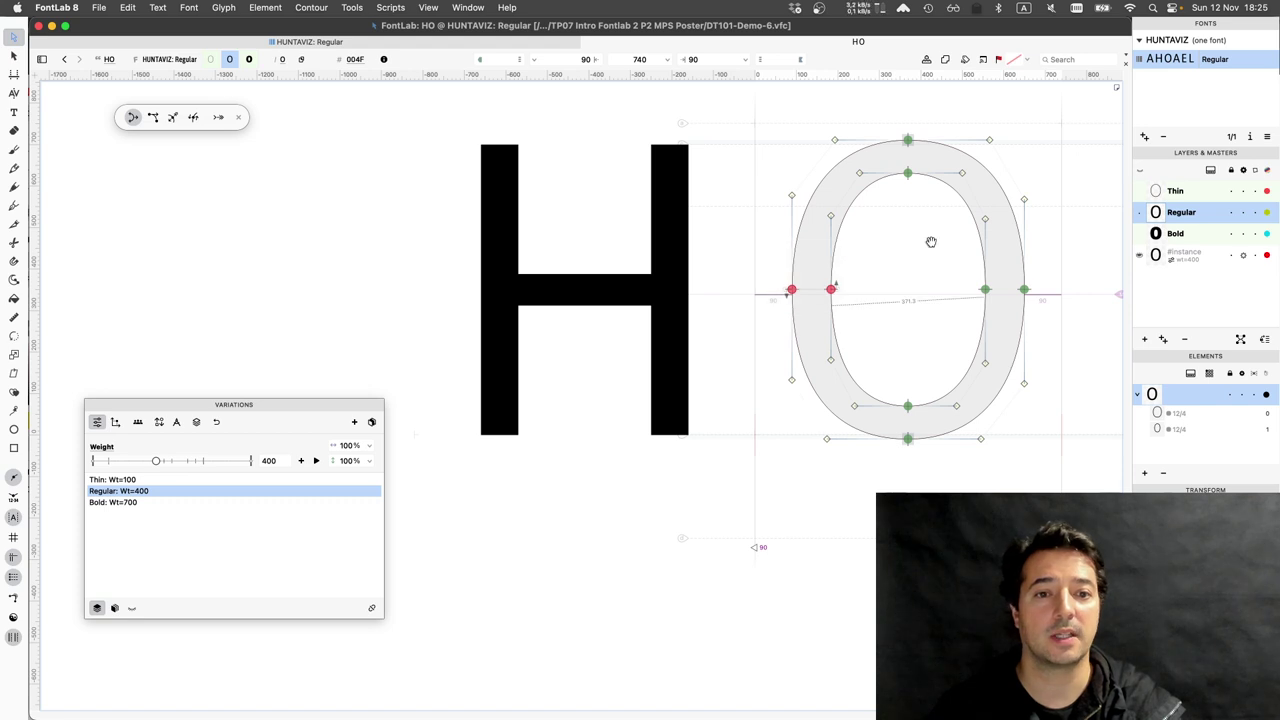
Enable the node offset display in the Glyph Window preferences and apply the settings
left_click_drag(776, 314, 608, 320)
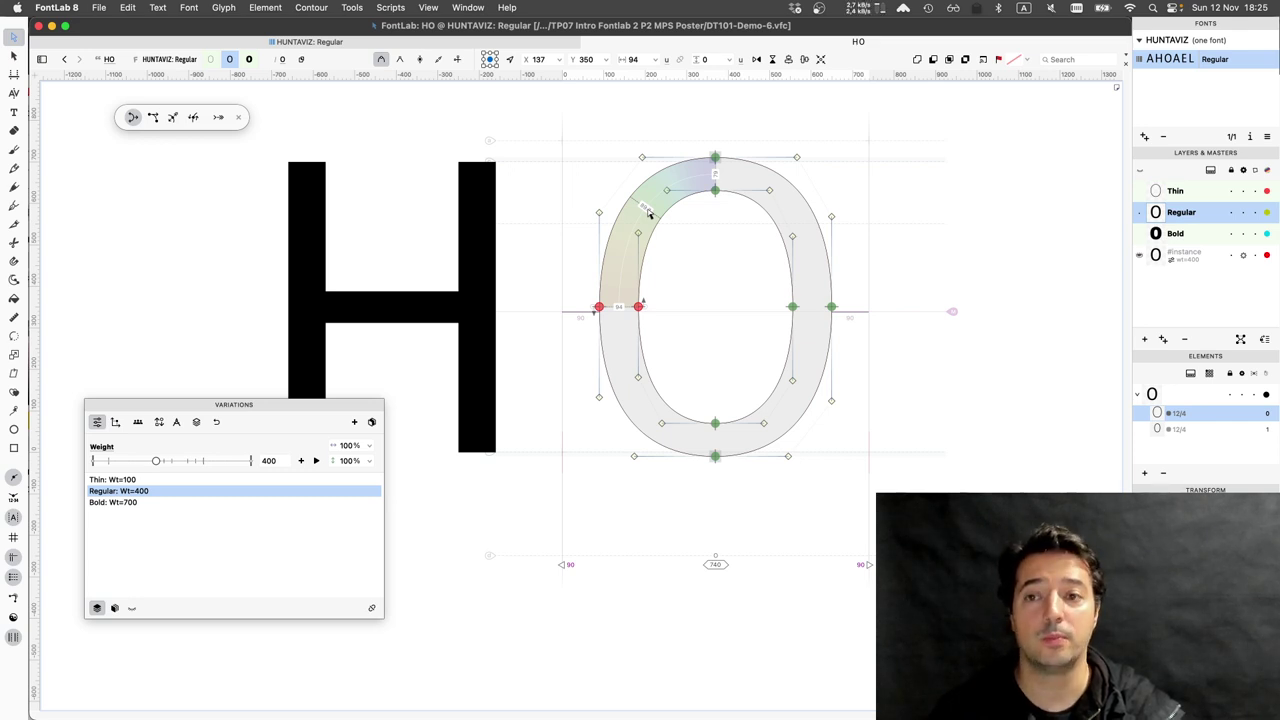
left_click(57, 7)
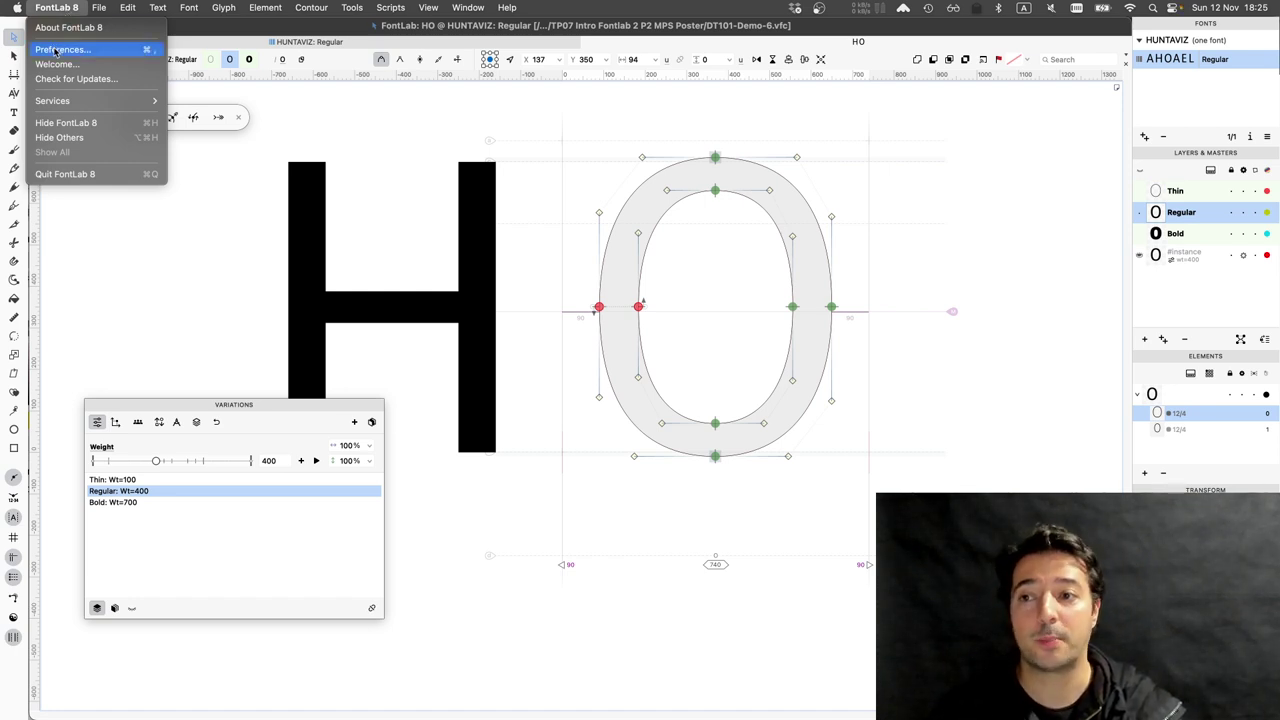
left_click(57, 50)
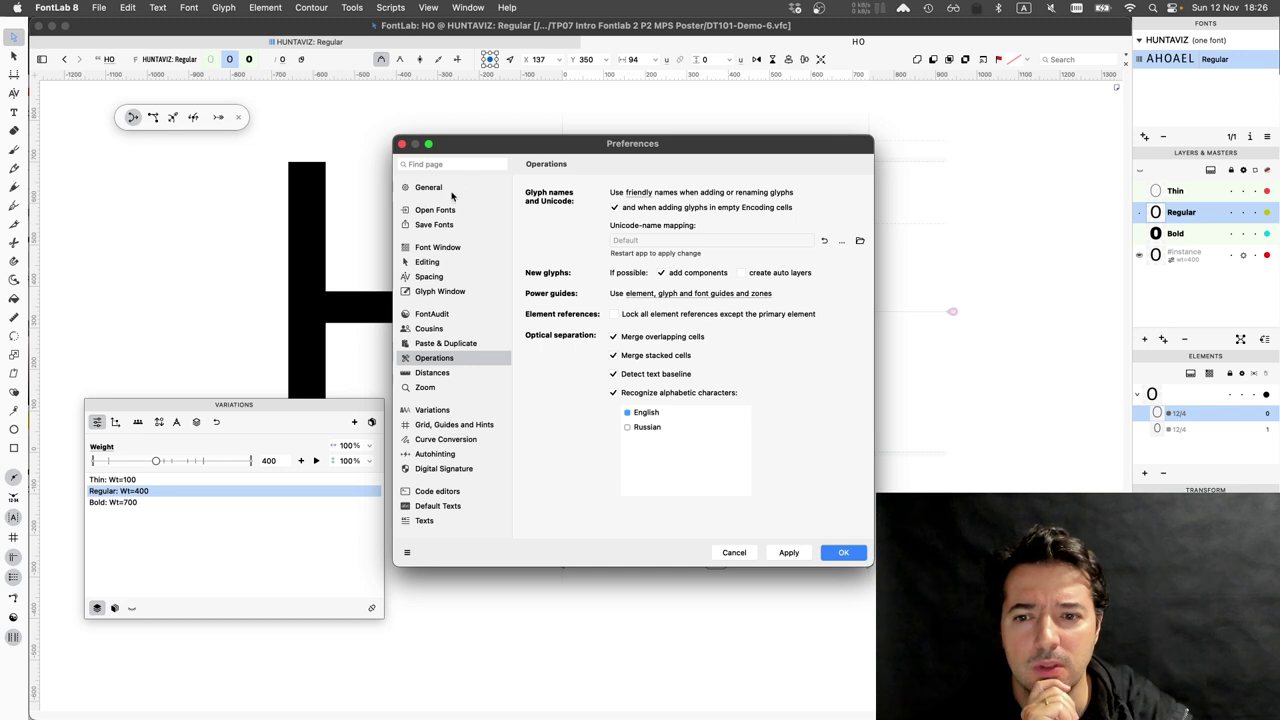
left_click(436, 263)
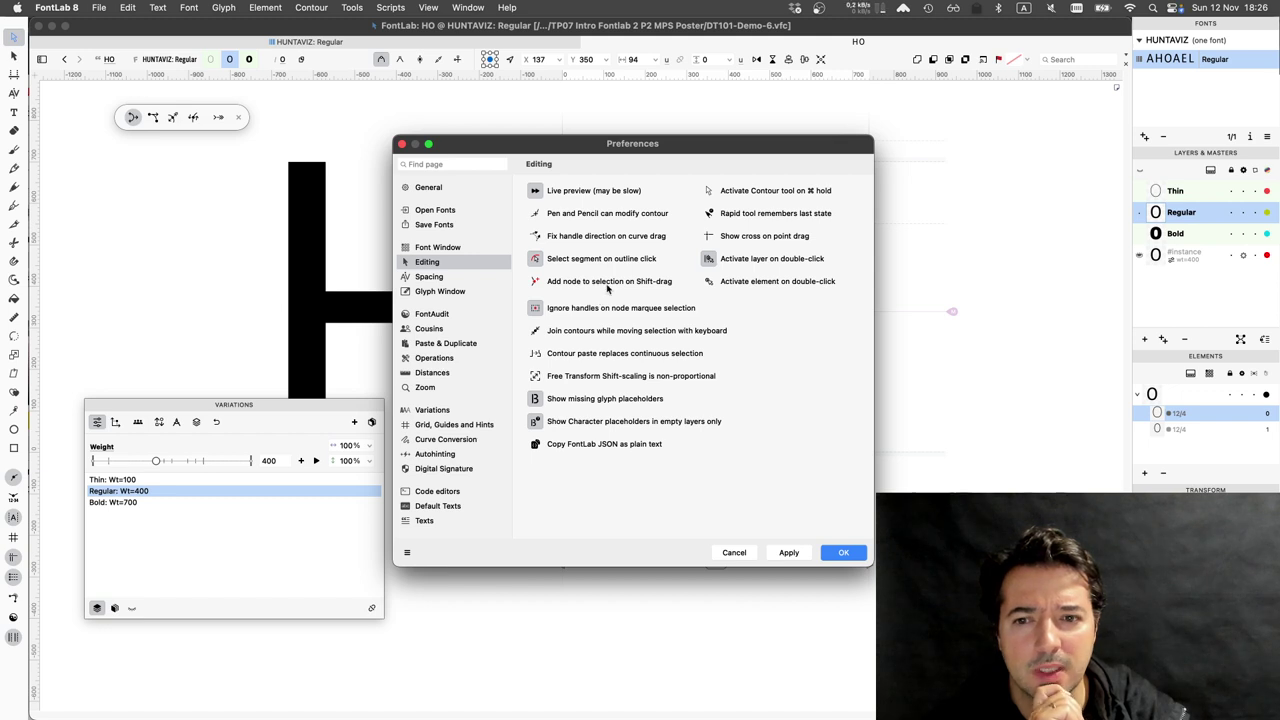
left_click(444, 292)
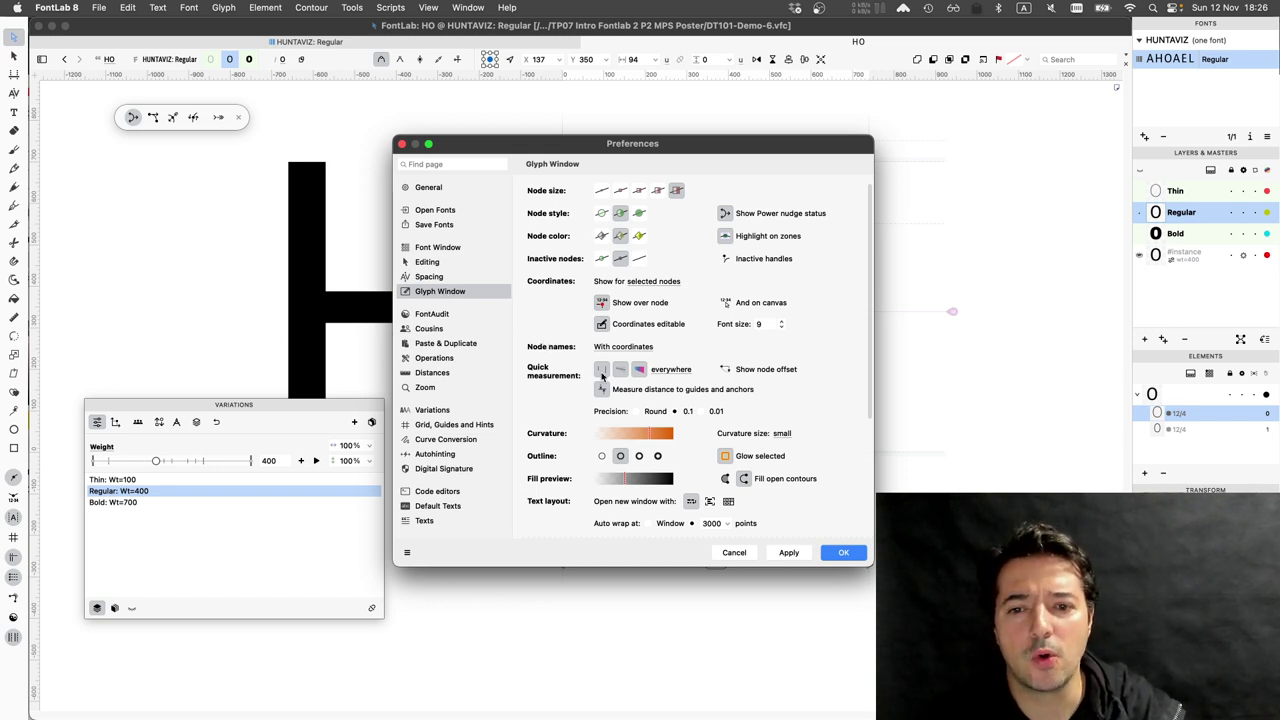
left_click(668, 370)
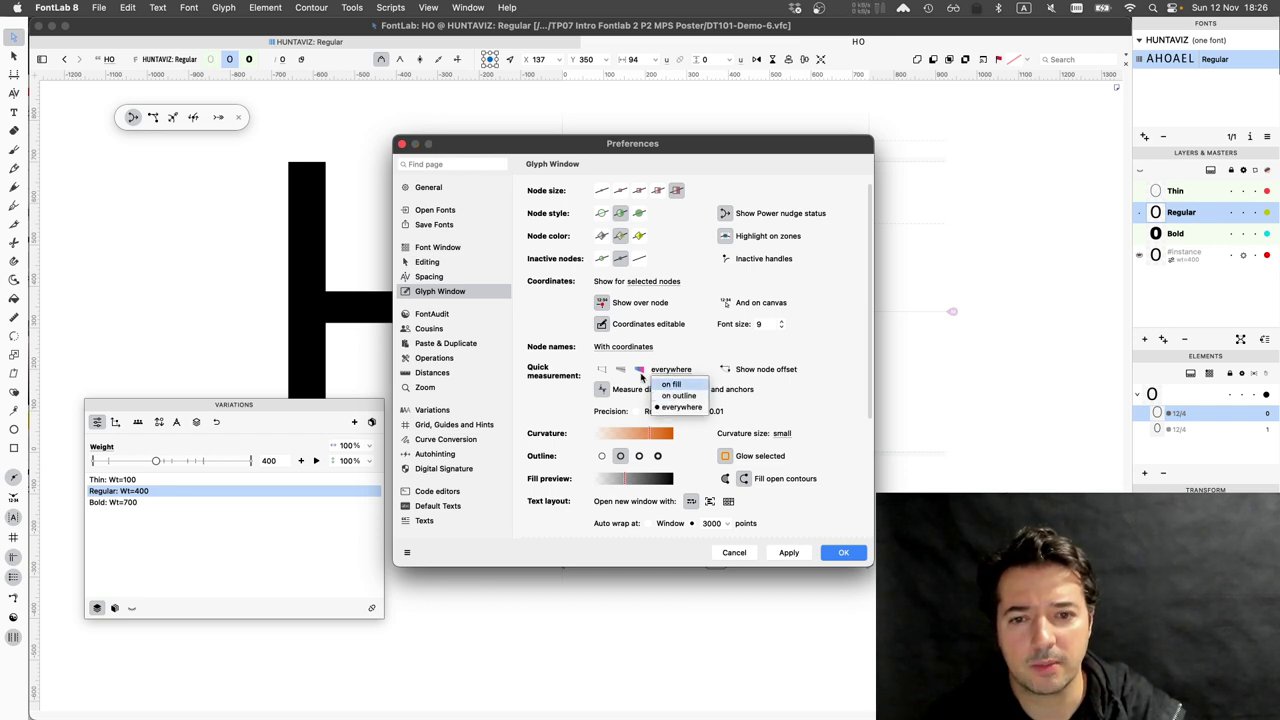
left_click(637, 372)
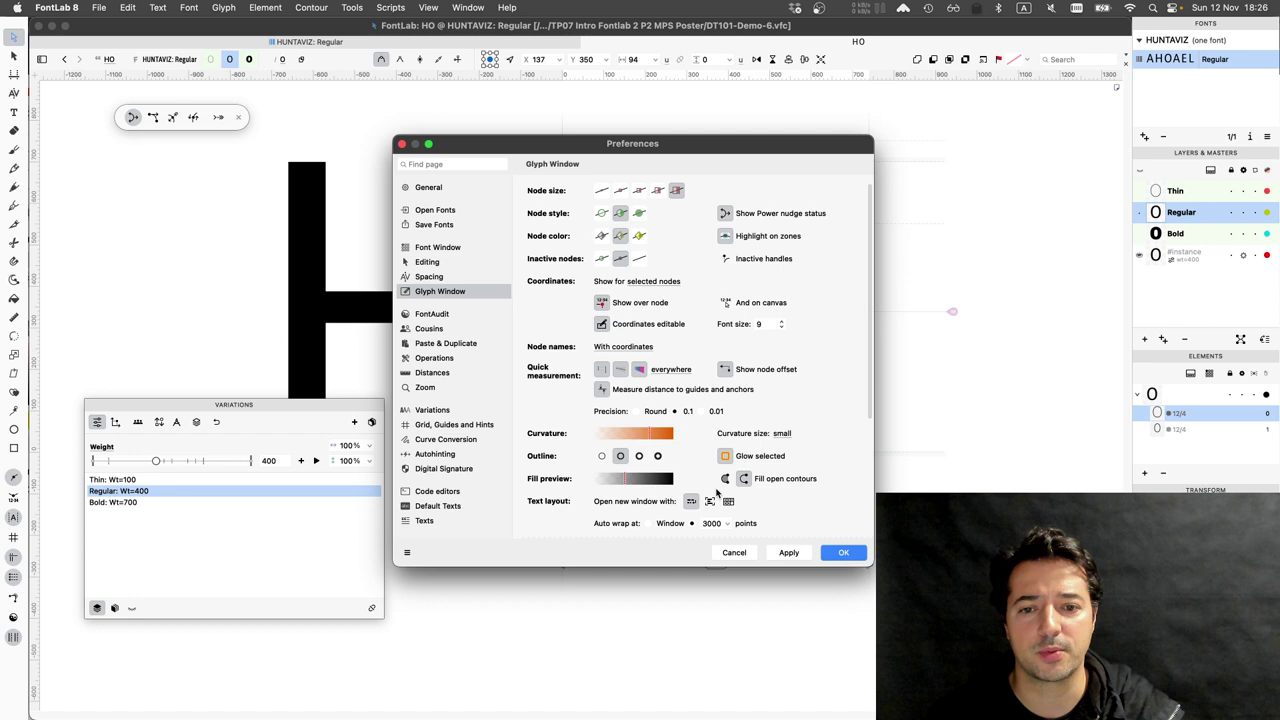
left_click(782, 556)
left_click(836, 555)
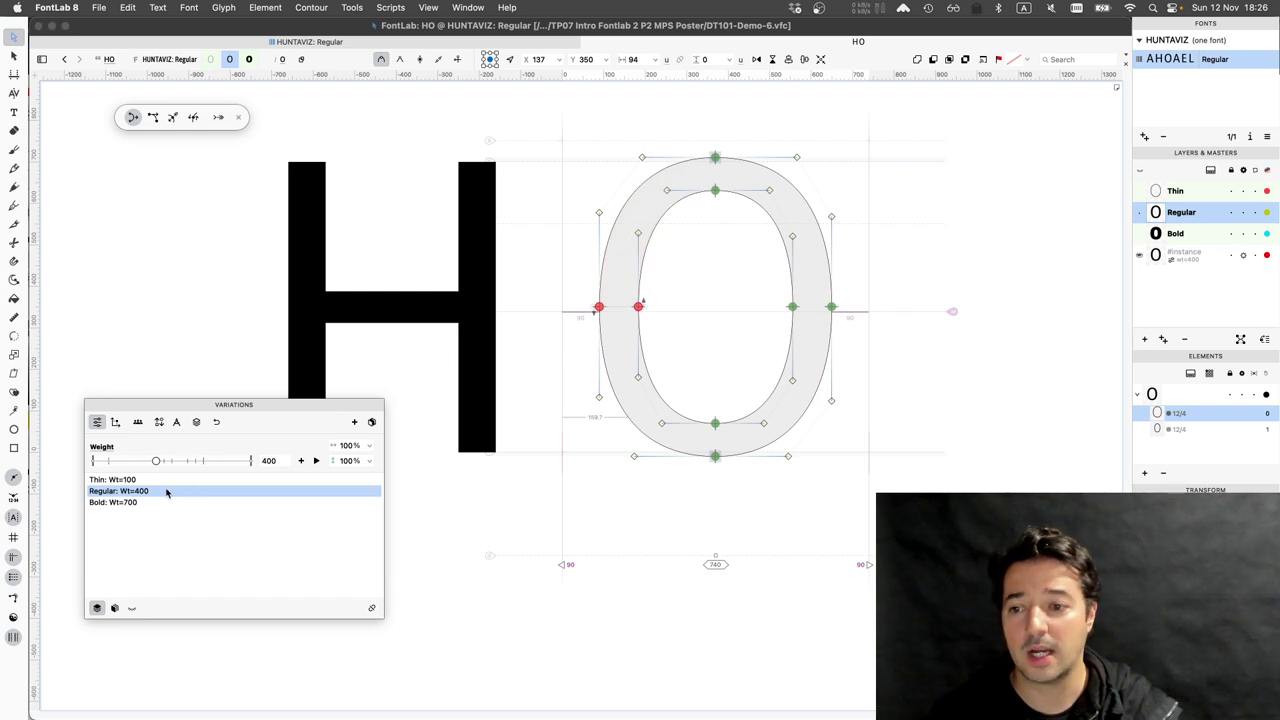
Compare the Thin and Regular masters and examine the quick stroke measurements of the Regular O
key("Up")
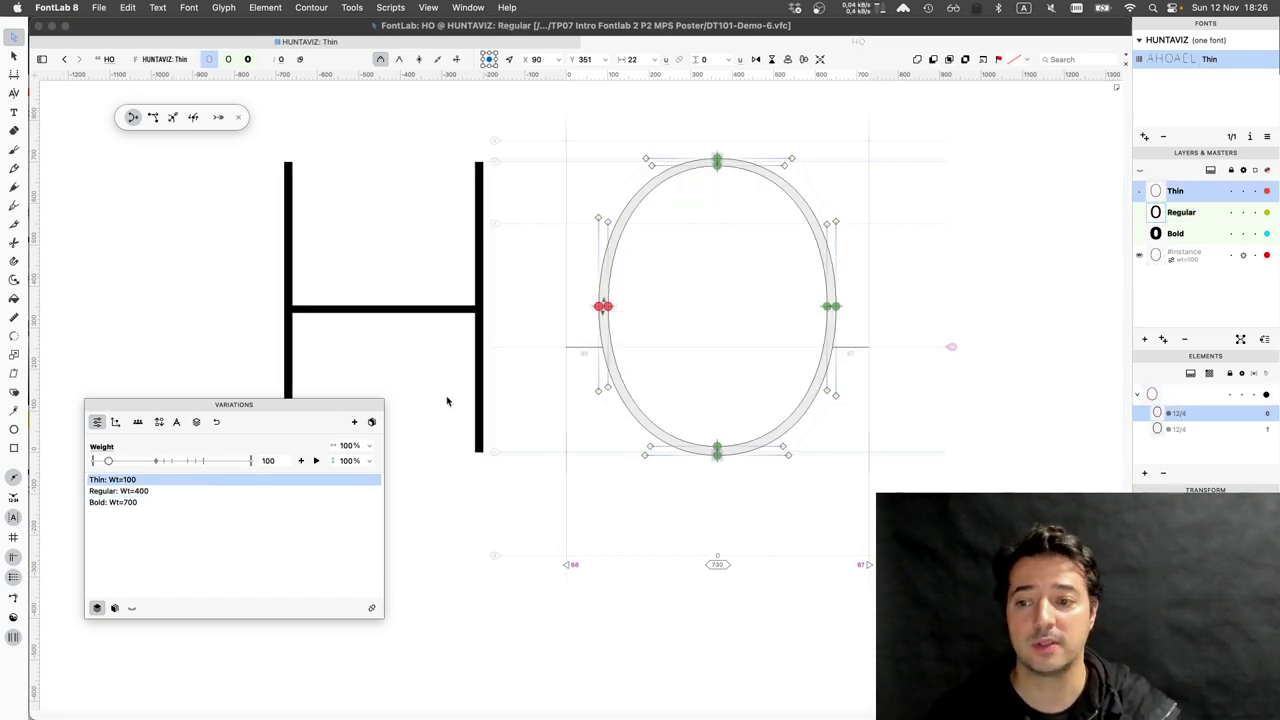
key("Down")
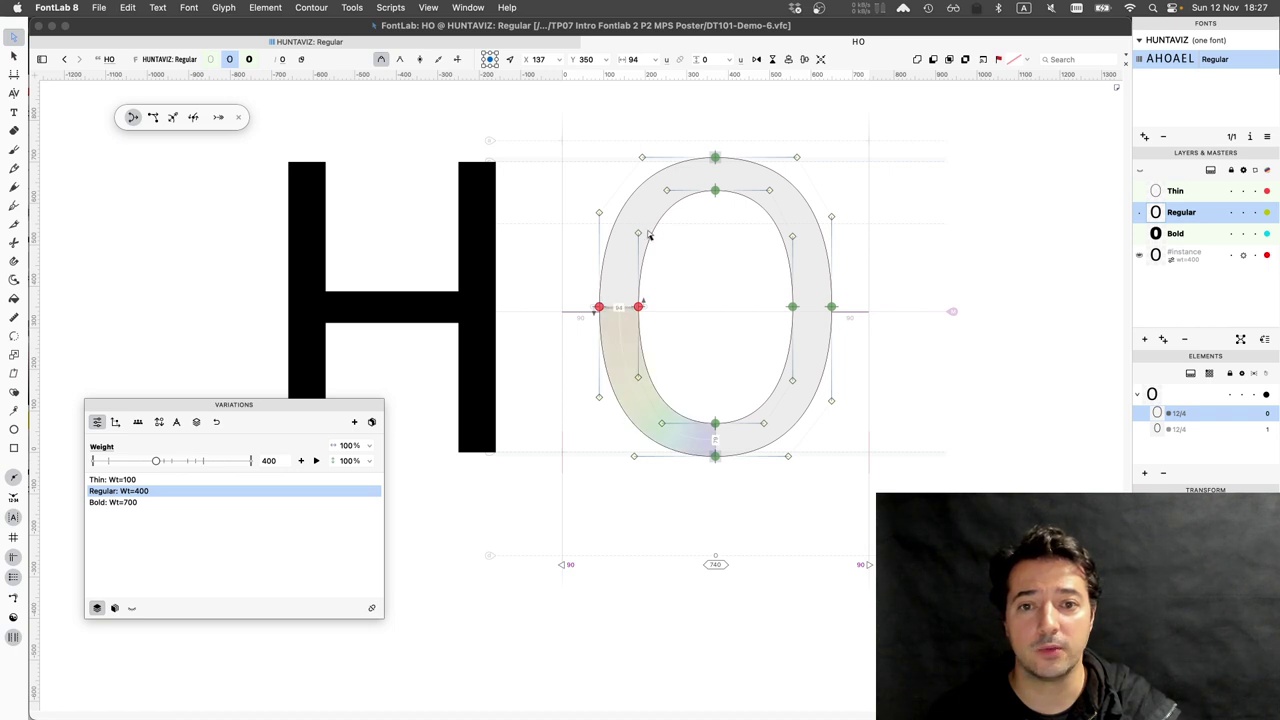
left_click(716, 192)
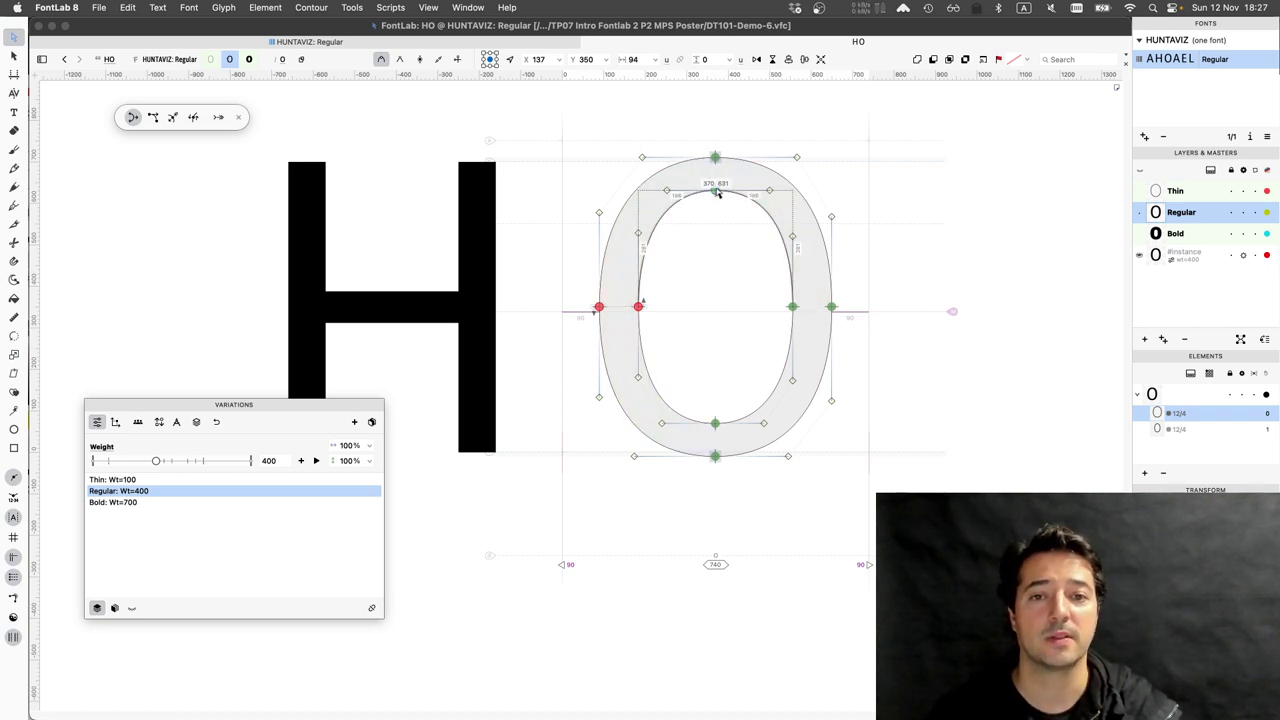
left_click(707, 265)
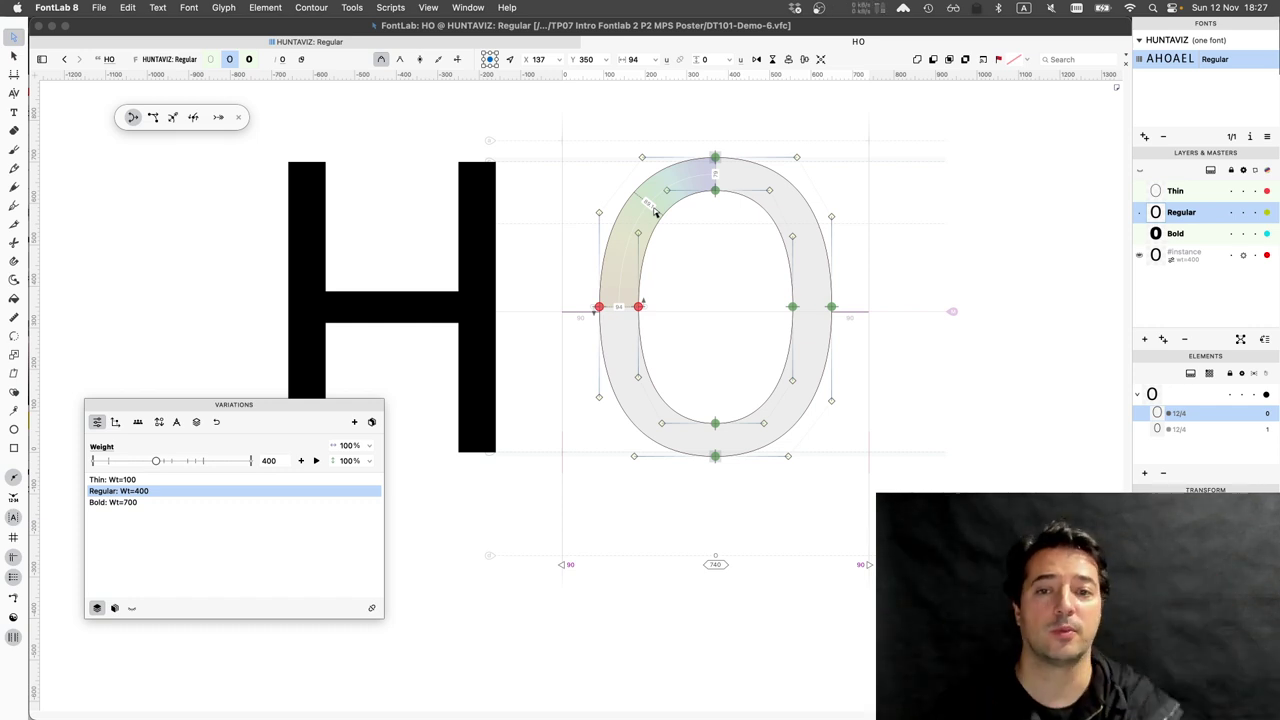
Lower the inner top node of the Regular O to Y 616, keeping X at 370
left_click(715, 191)
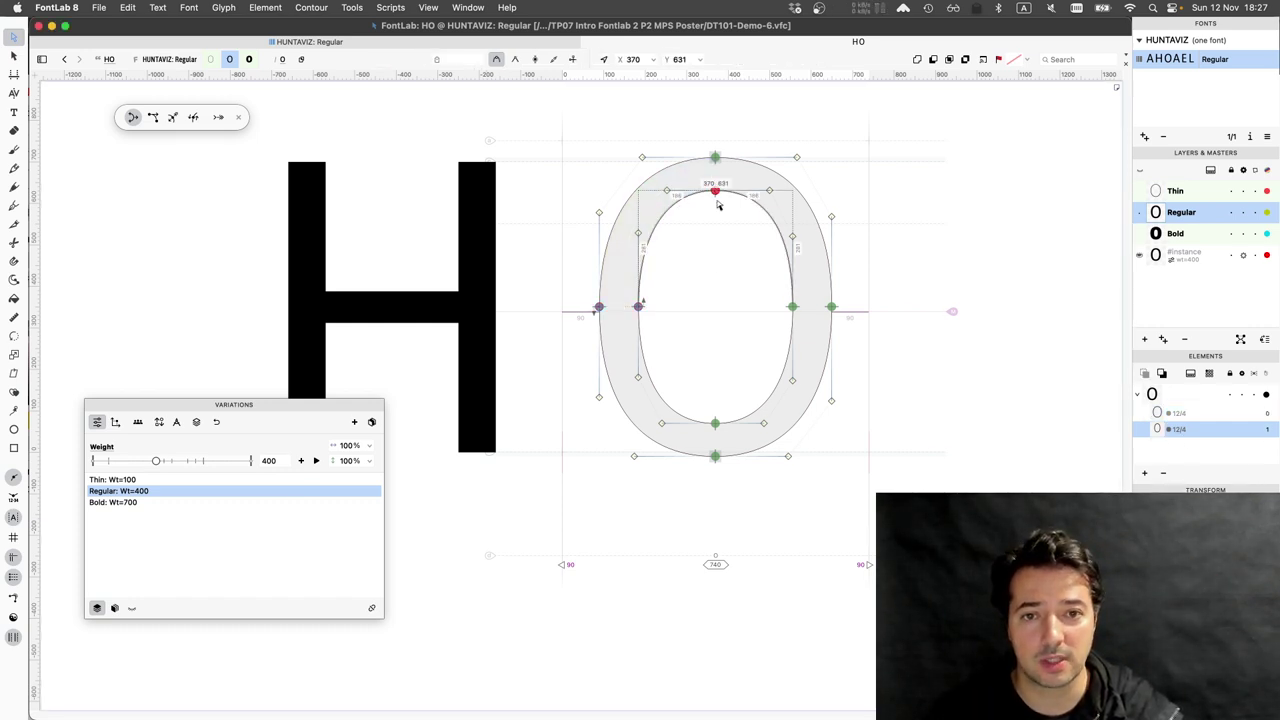
key("shift+Up")
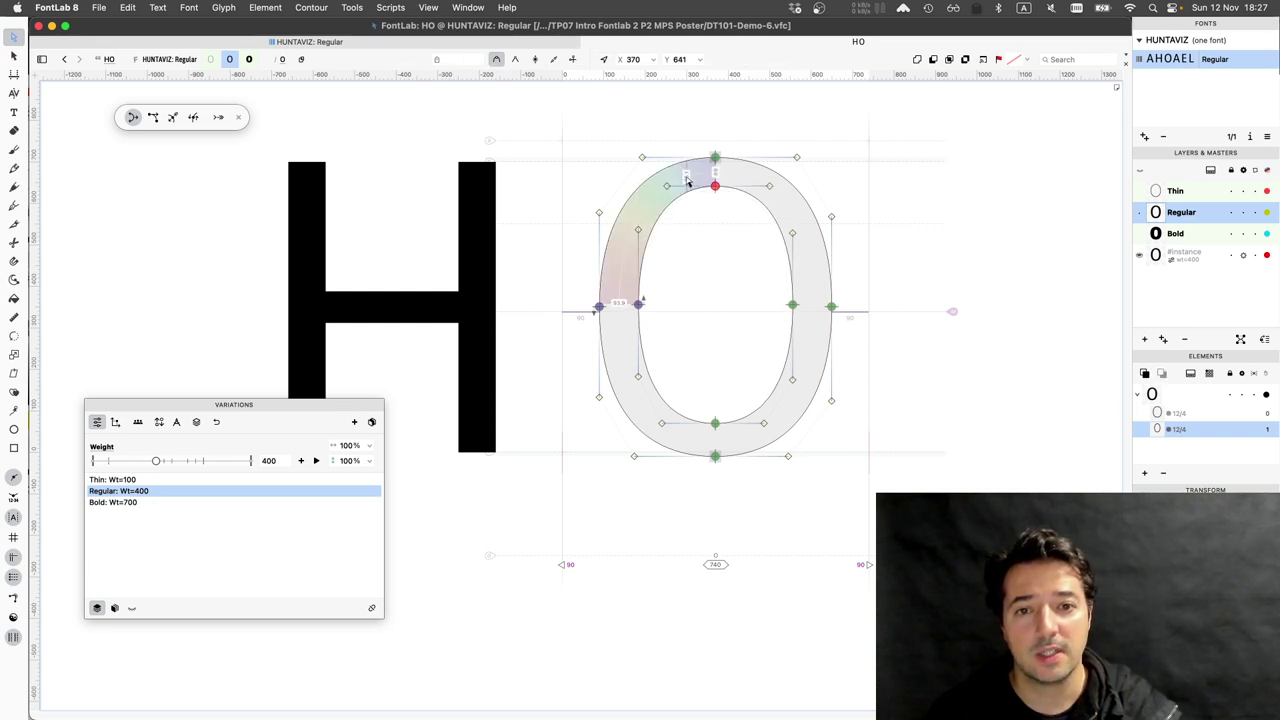
key("shift+Down")
key("shift+Down")
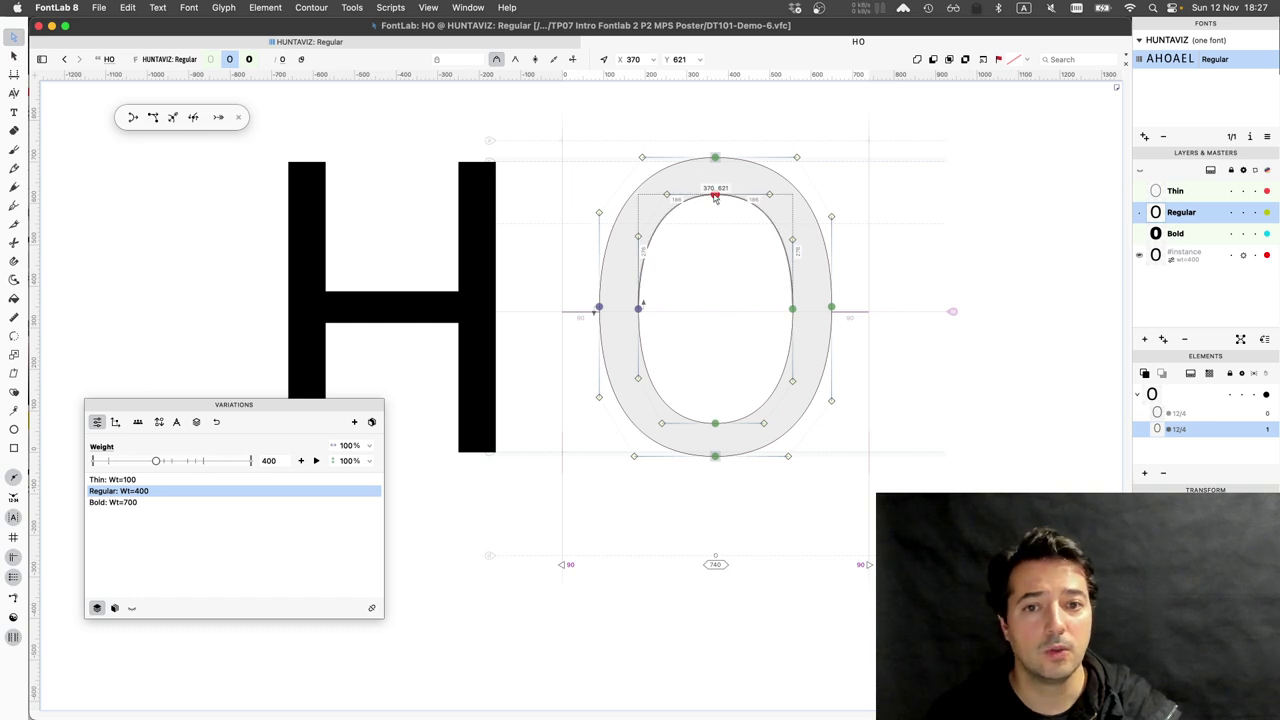
key("Down")
key("Down")
key("Down")
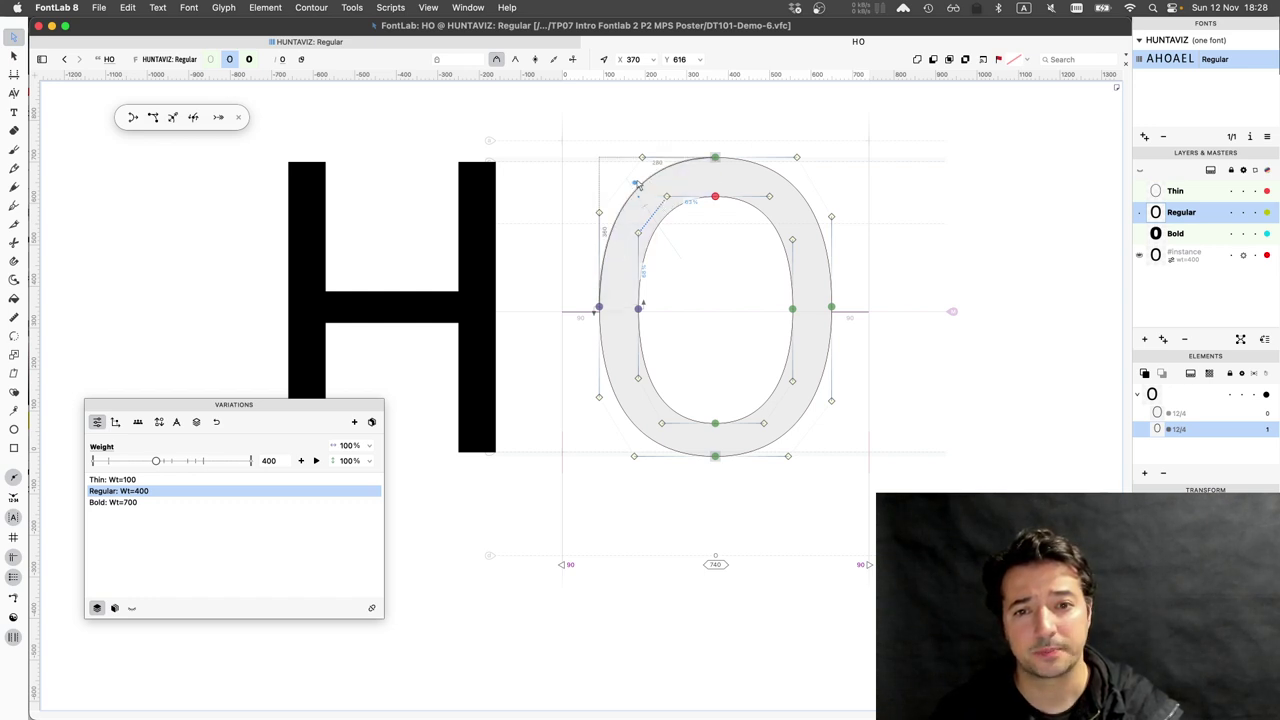
Adjust the Tunni tension of the O's inner upper-left curve and outer upper-right curve
left_click_drag(636, 184, 642, 176)
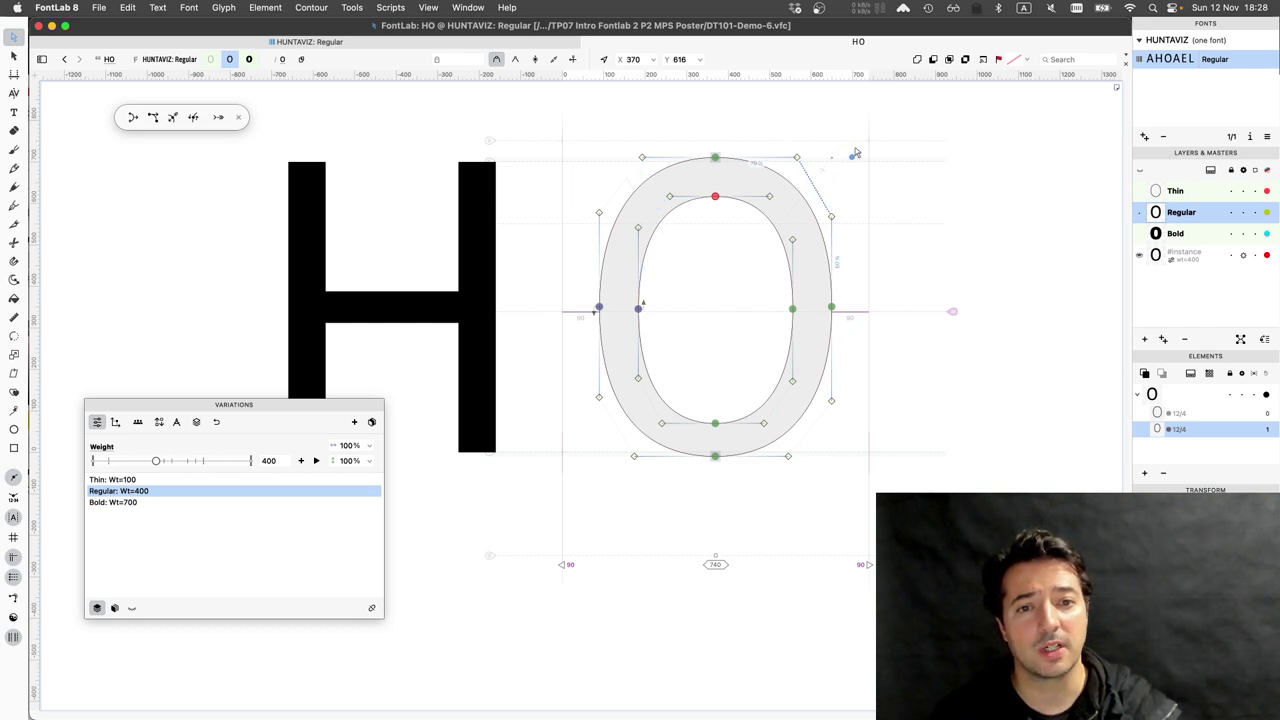
left_click_drag(855, 152, 856, 150)
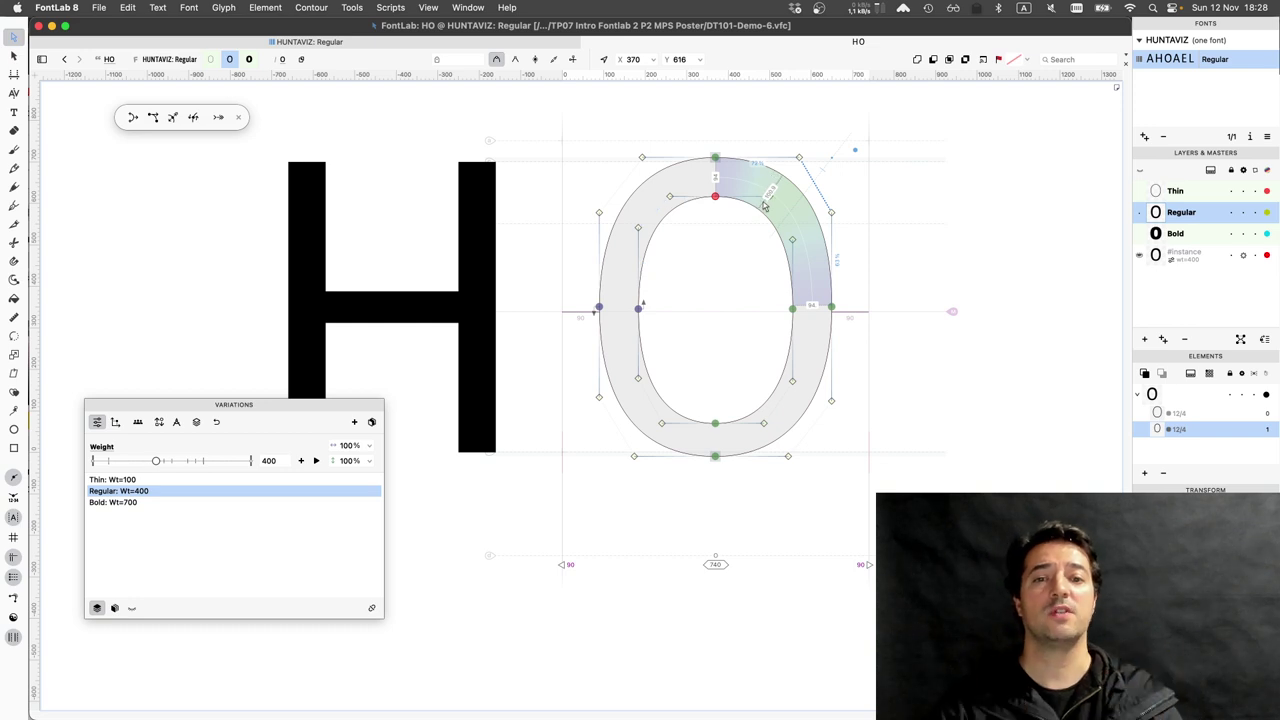
Undo the stray brush mark and the Tunni adjustments on the O's curves
key("grave")
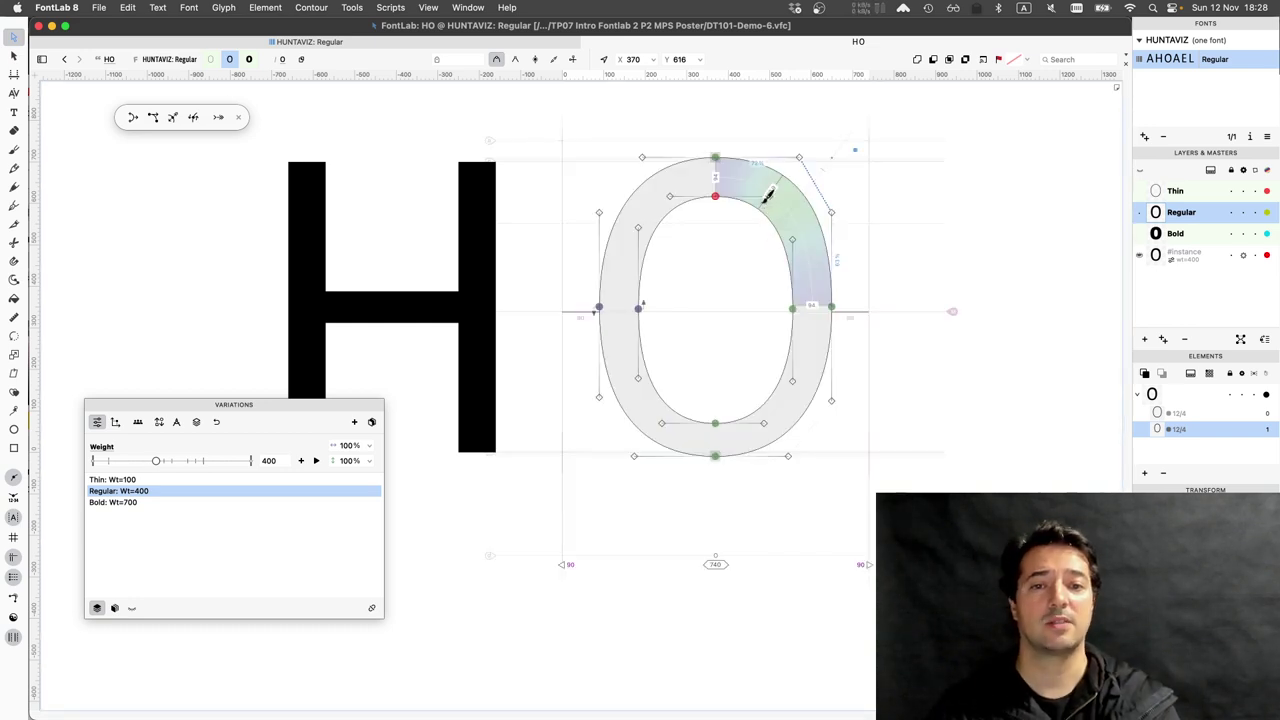
key("b")
left_click(763, 202)
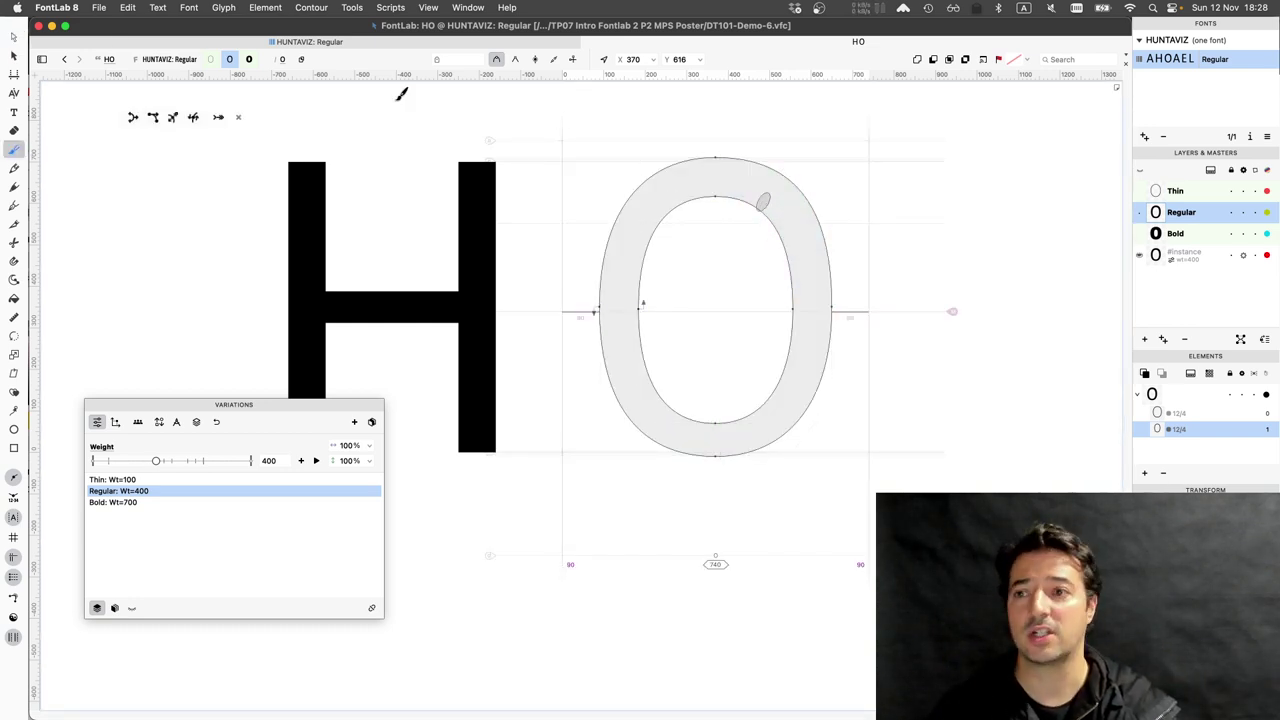
left_click(12, 38)
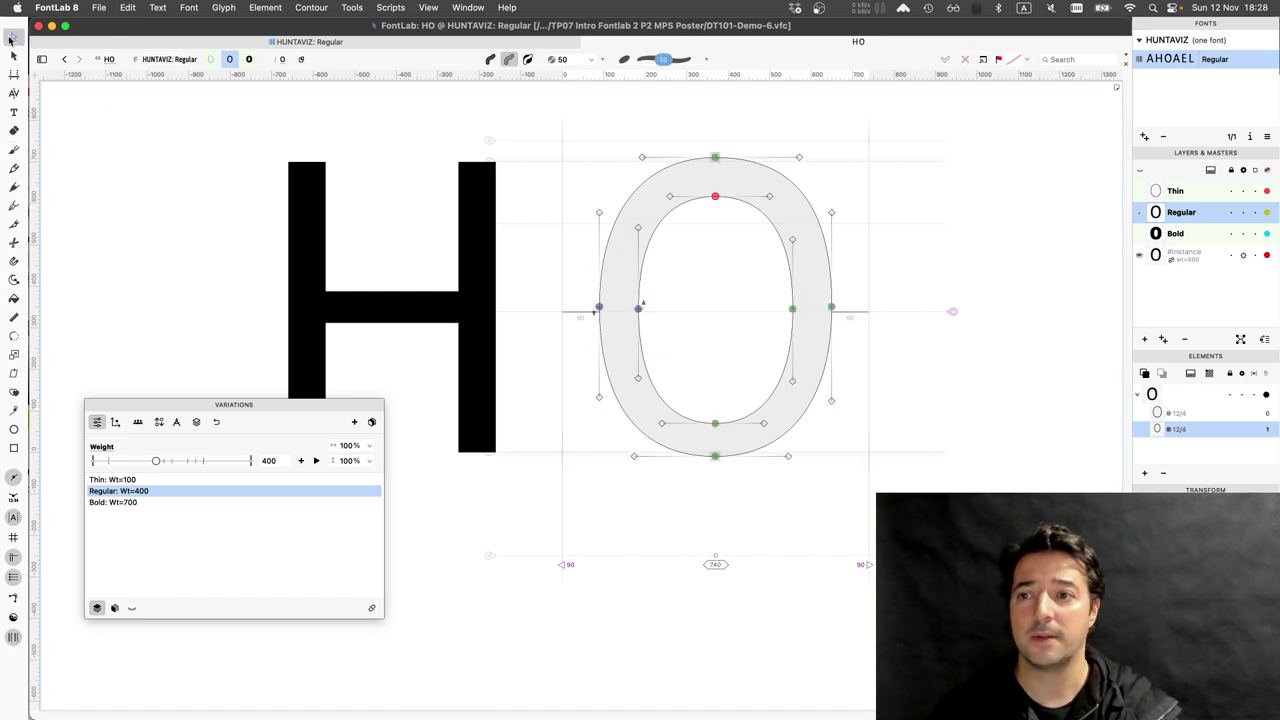
key("super+z")
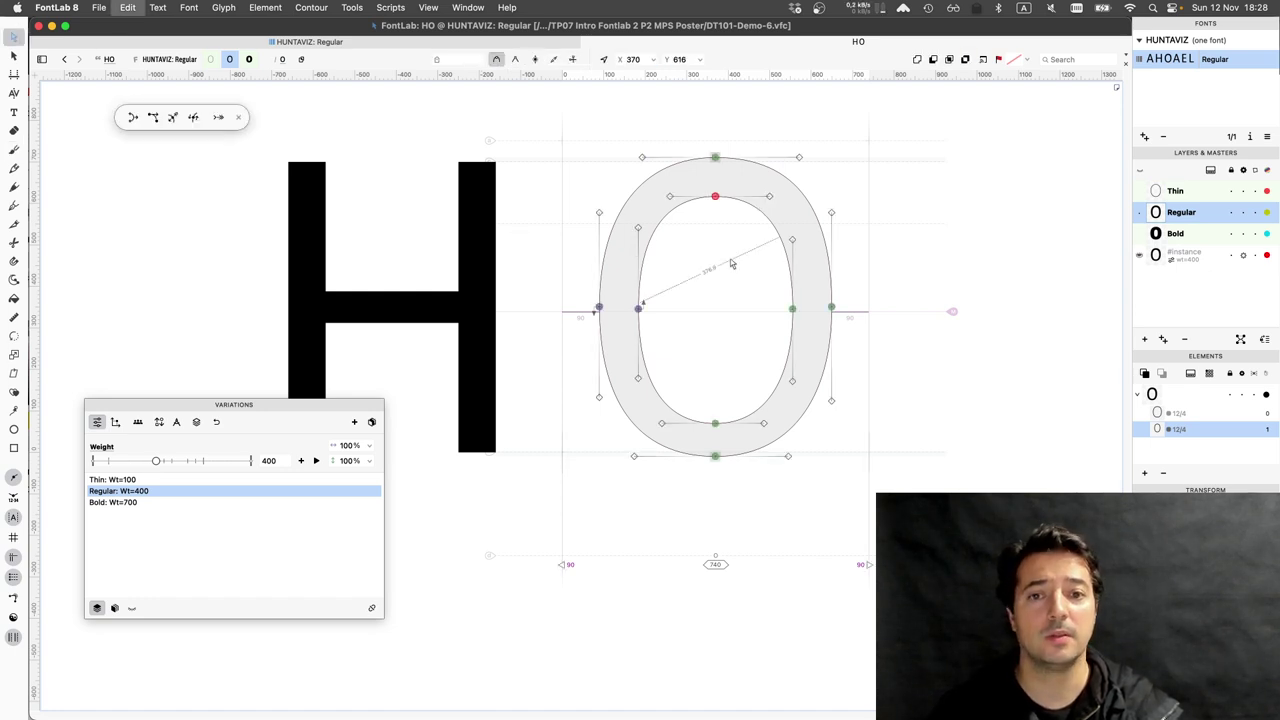
key("super+z")
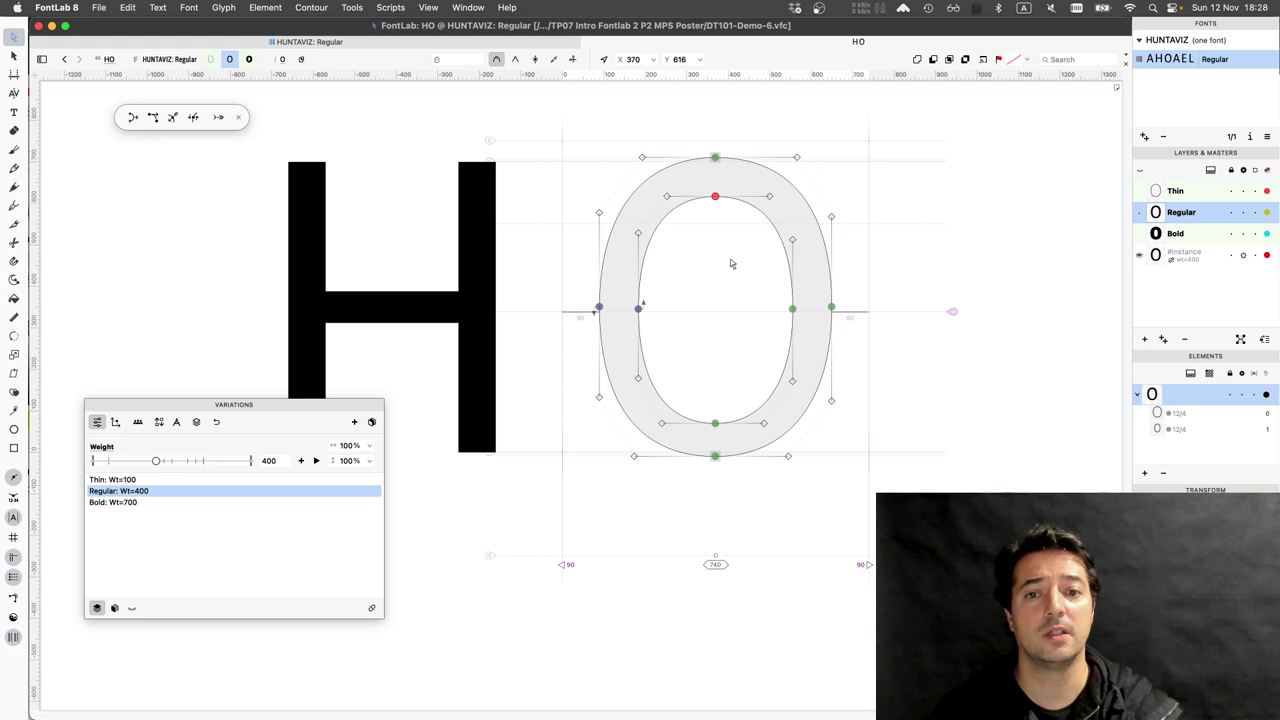
key("super+z")
key("super+z")
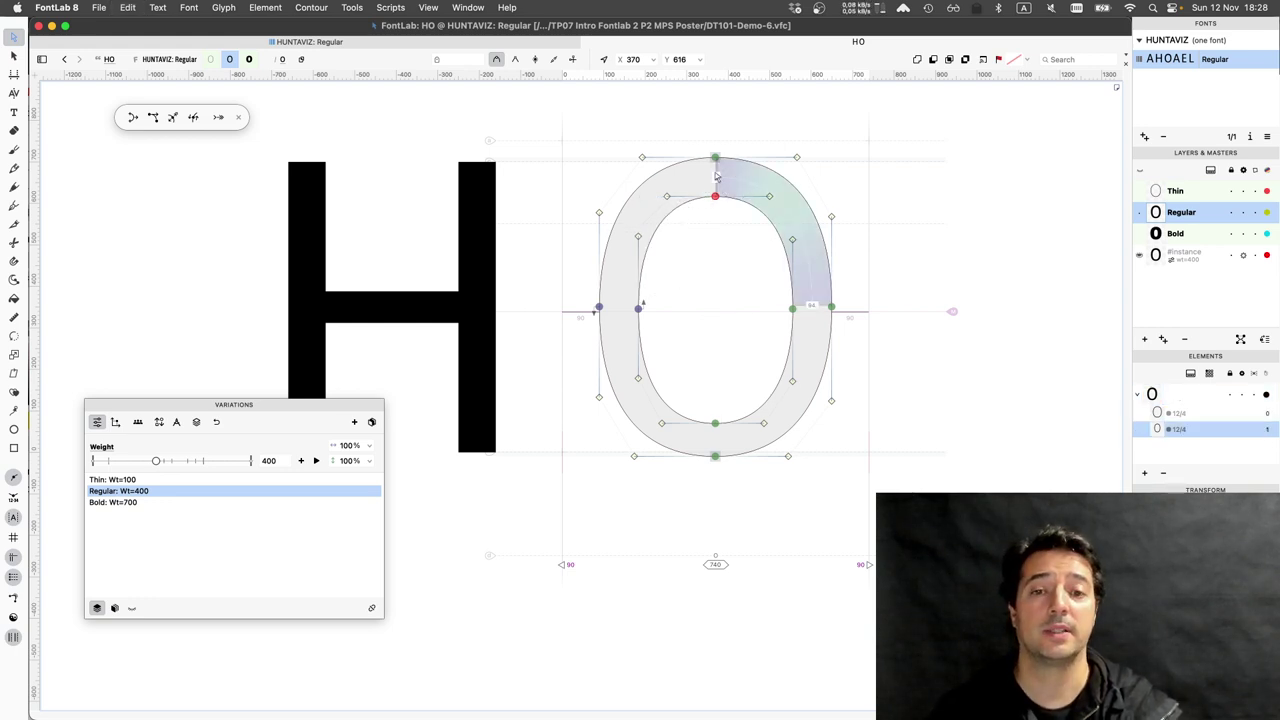
Turn on the curvature display for the glyph contours
left_click(429, 8)
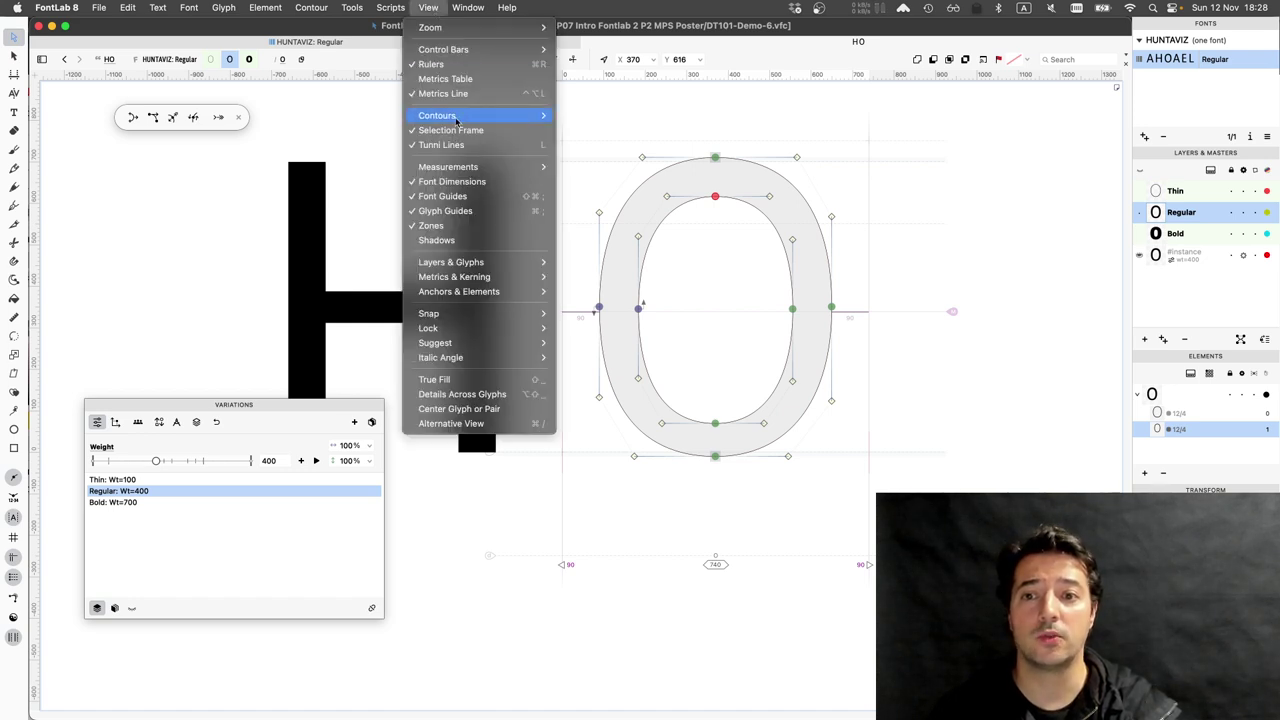
mouse_move(530, 120)
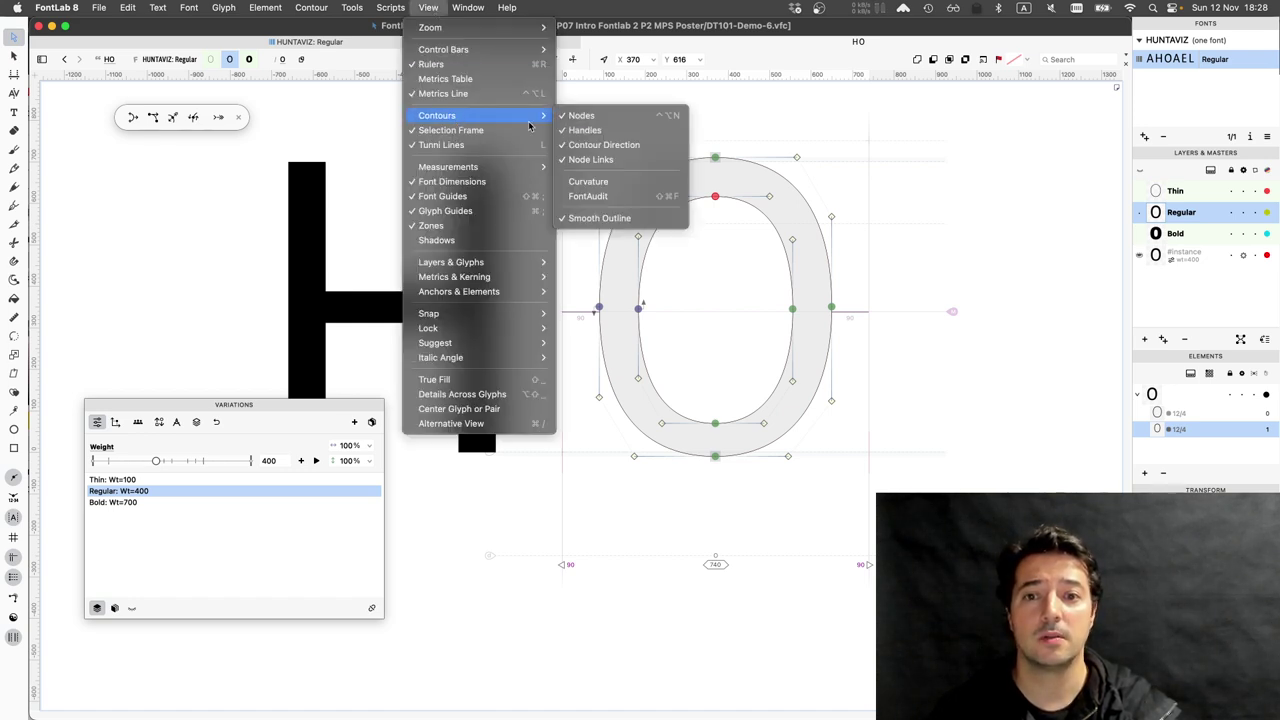
left_click(586, 181)
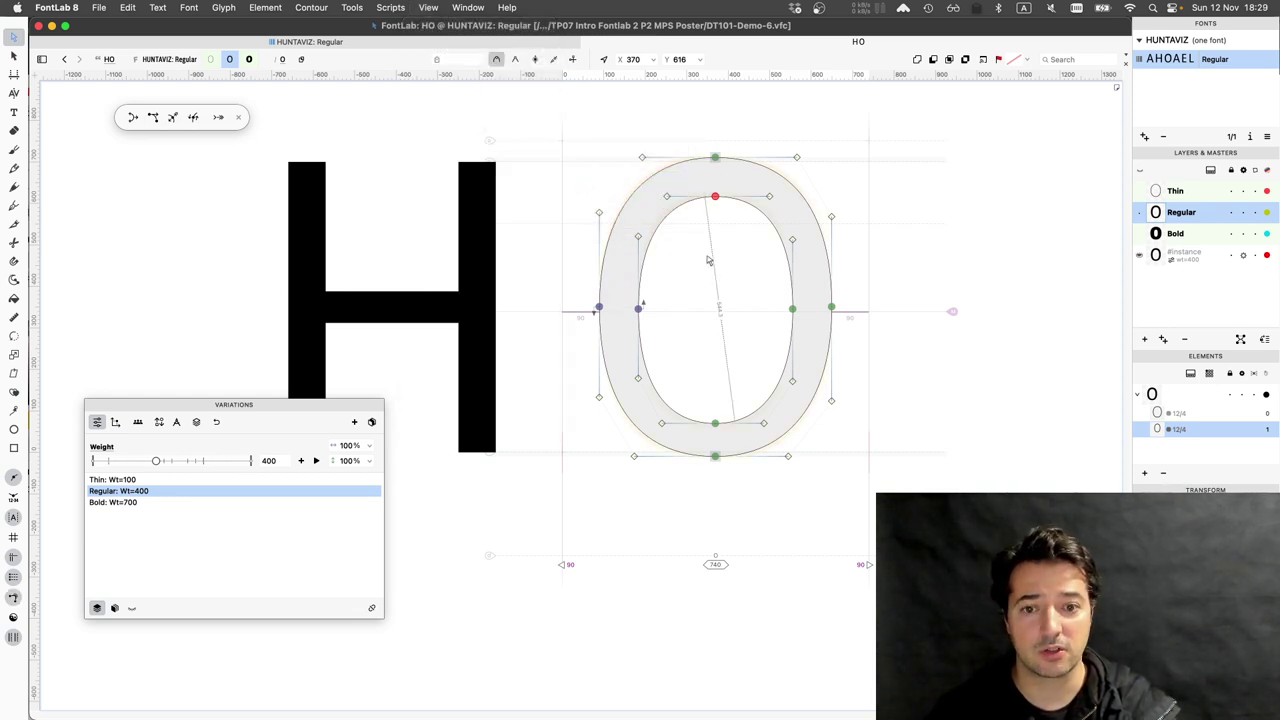
Add a U after HO in the text and open the U's outline for editing
type("t")
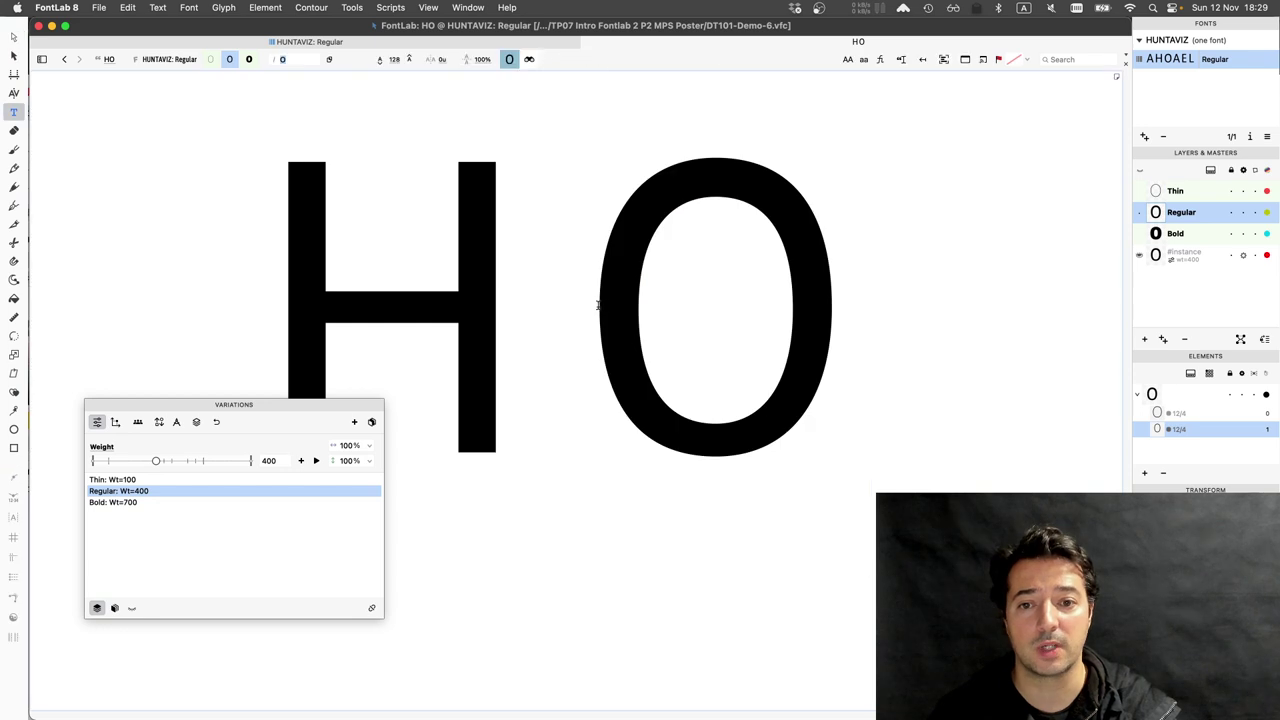
type("U")
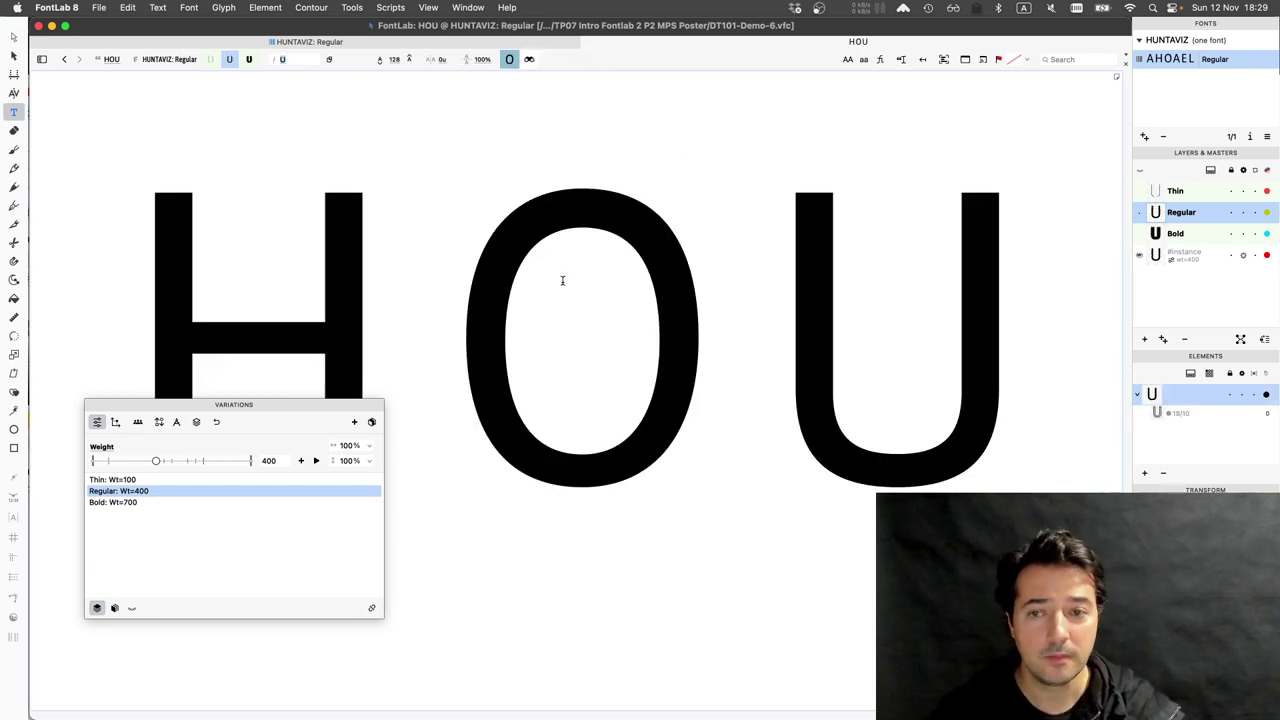
left_click(14, 37)
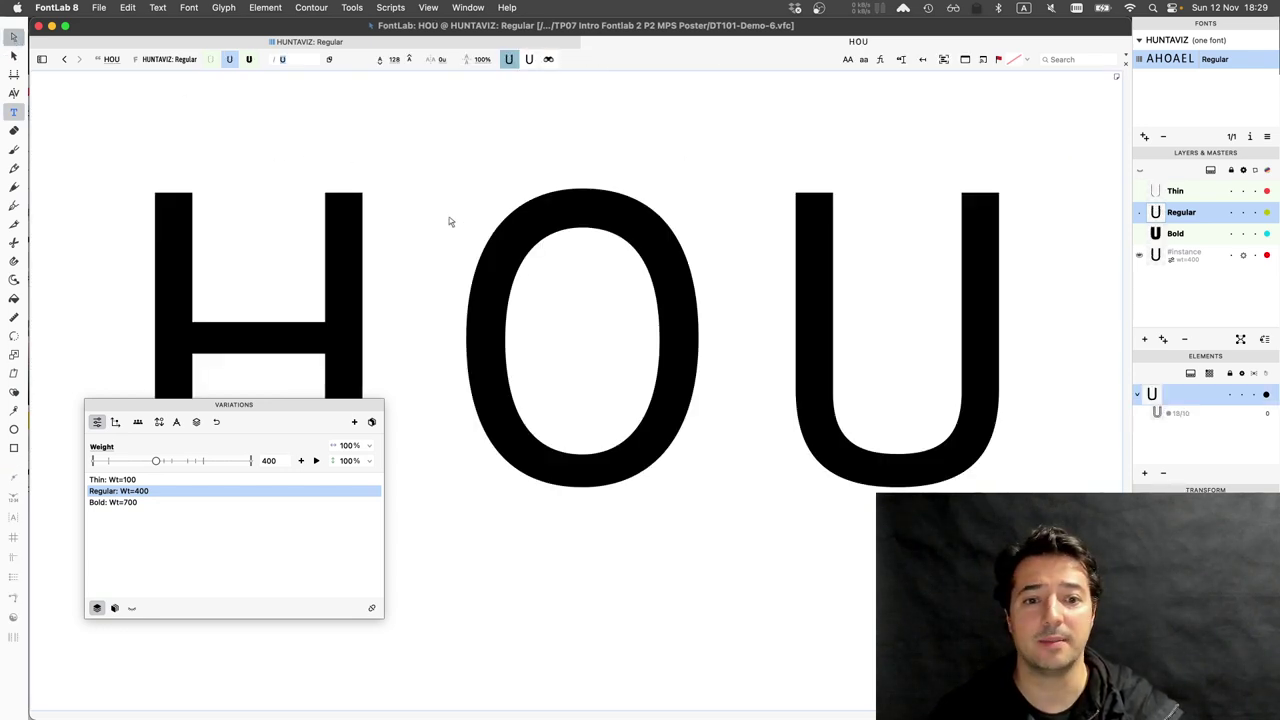
double_click(898, 430)
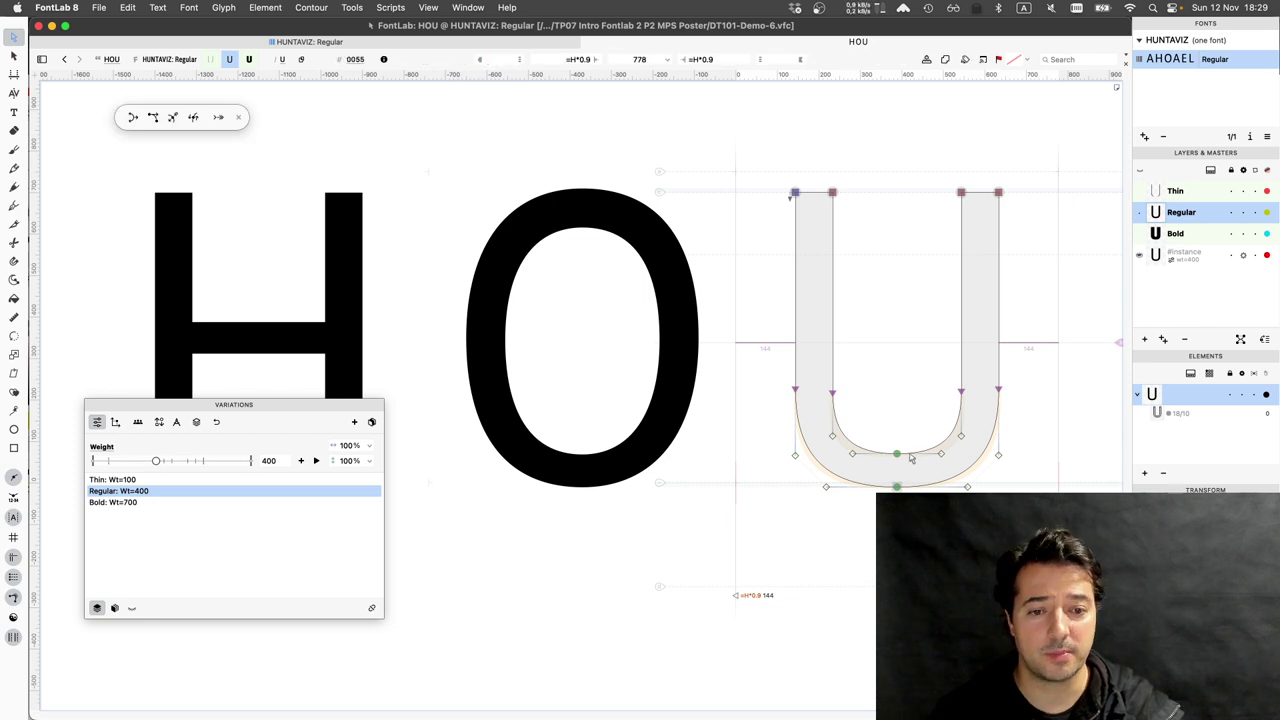
Move the inner bottom node of the U leftward to about X 346, Y 73
key("space")
left_click_drag(795, 401, 700, 357)
scroll(682, 349, "right", 3)
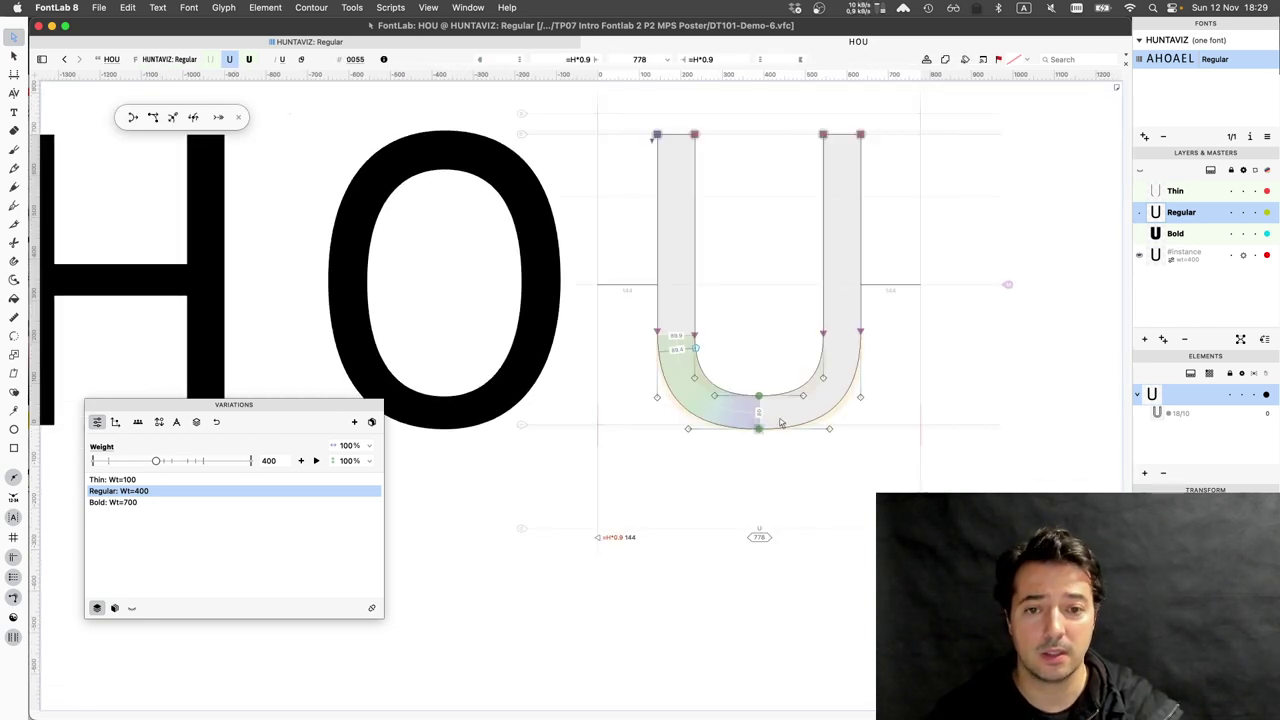
scroll(763, 404, "up", 3)
scroll(763, 404, "up", 5)
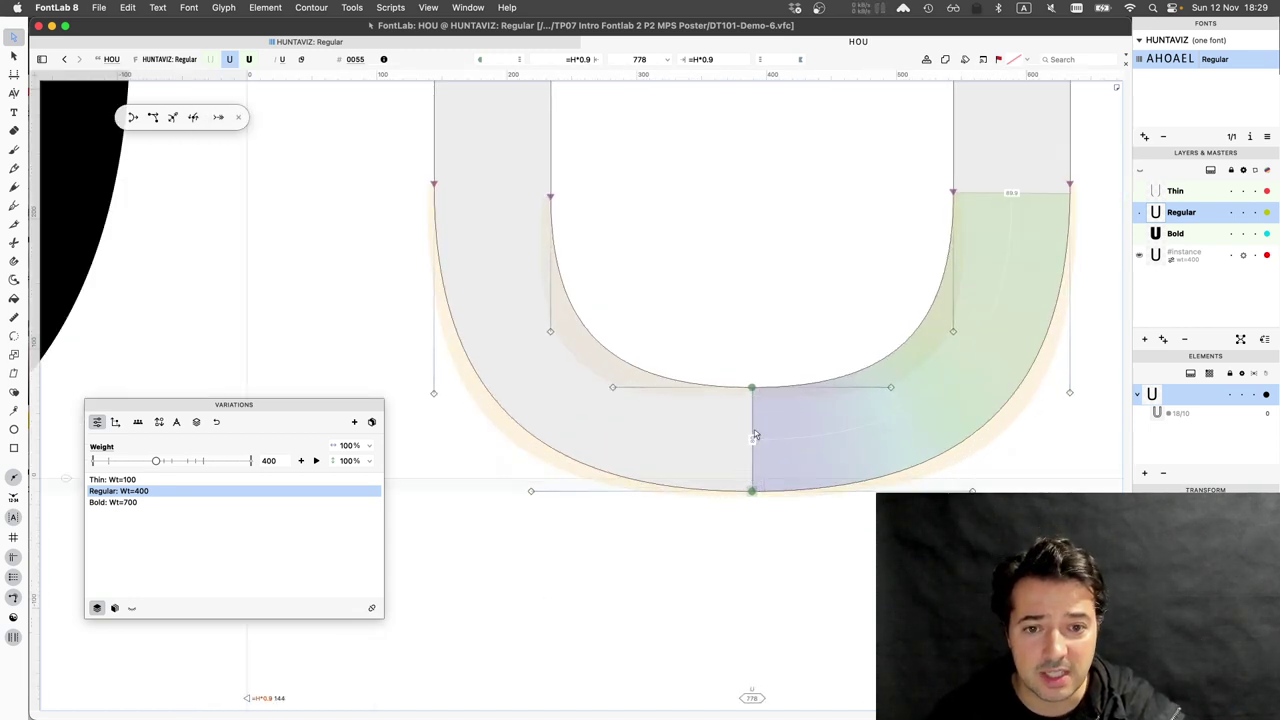
left_click_drag(758, 392, 774, 395)
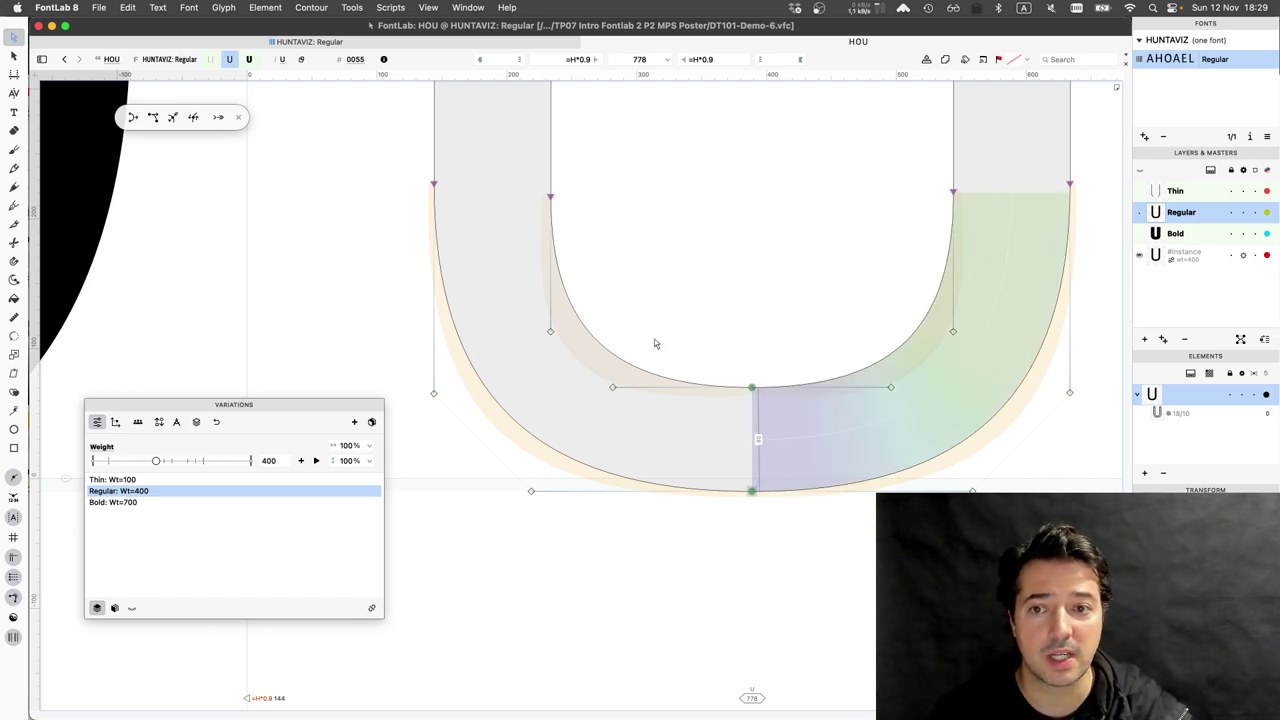
left_click_drag(750, 386, 697, 388)
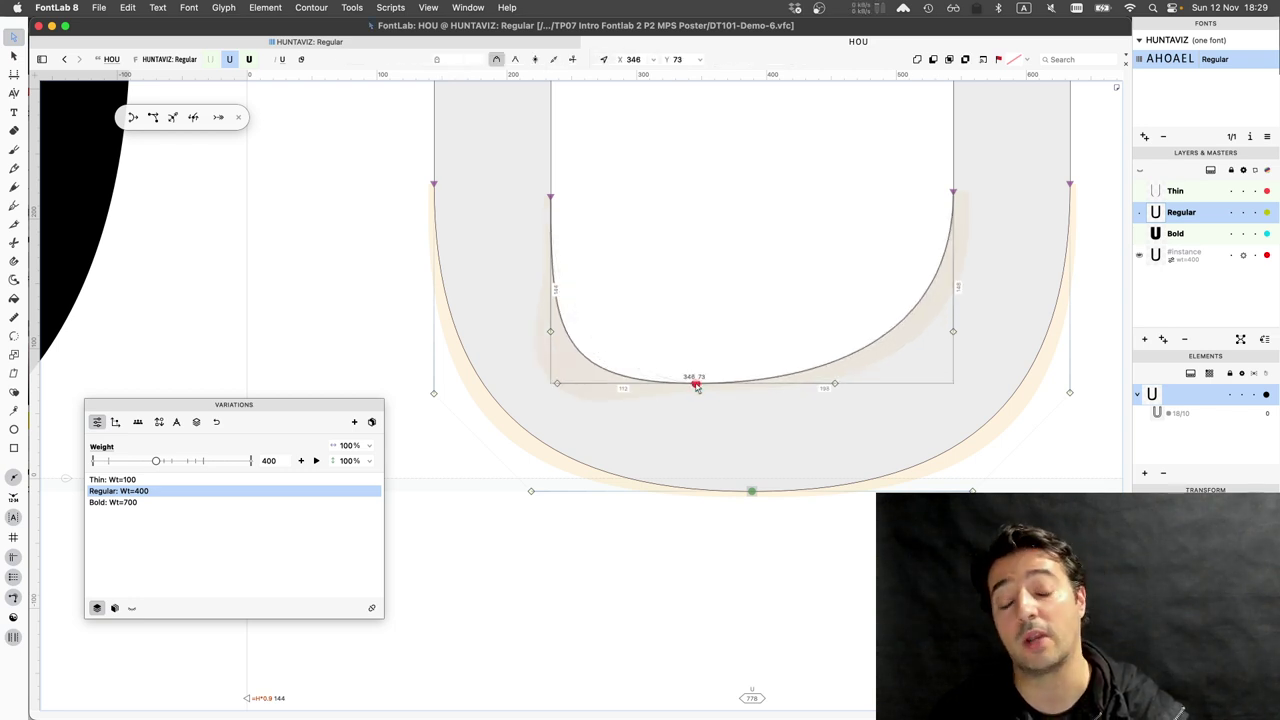
Undo the inner bottom node's last move, then shift the U's inner and outer bottom nodes horizontally to about X 351
key("super+z")
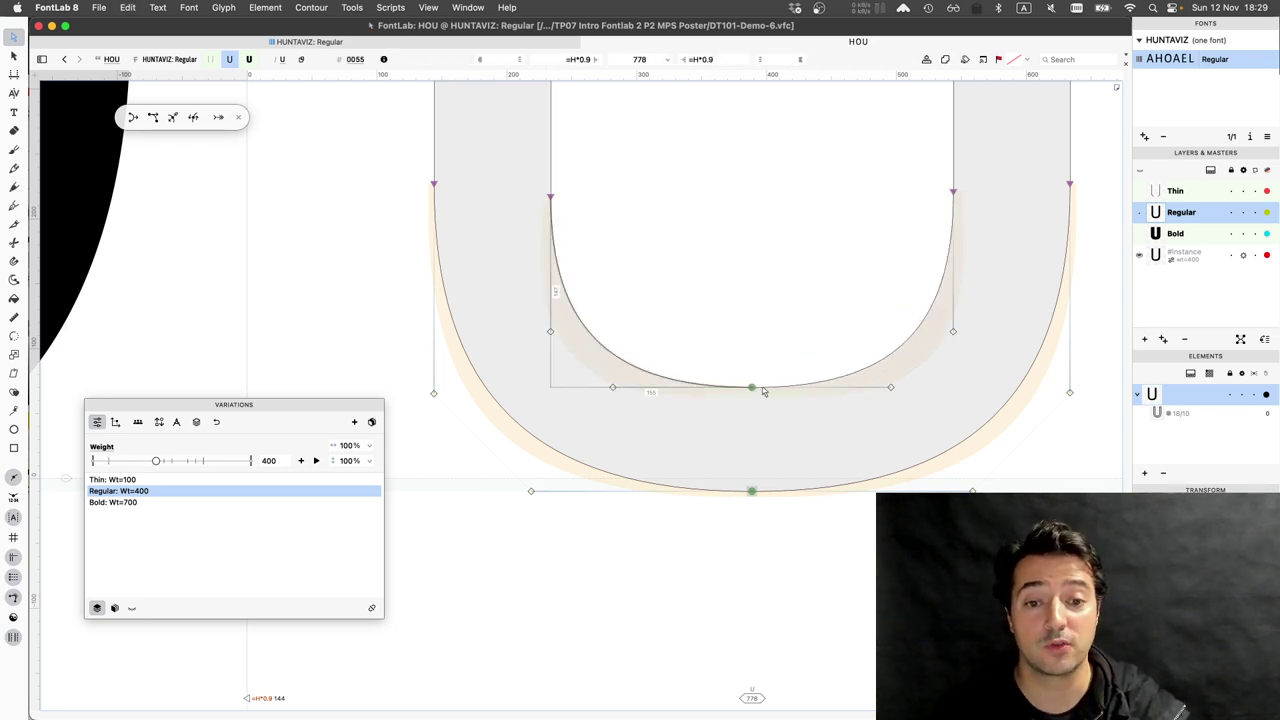
left_click(752, 388)
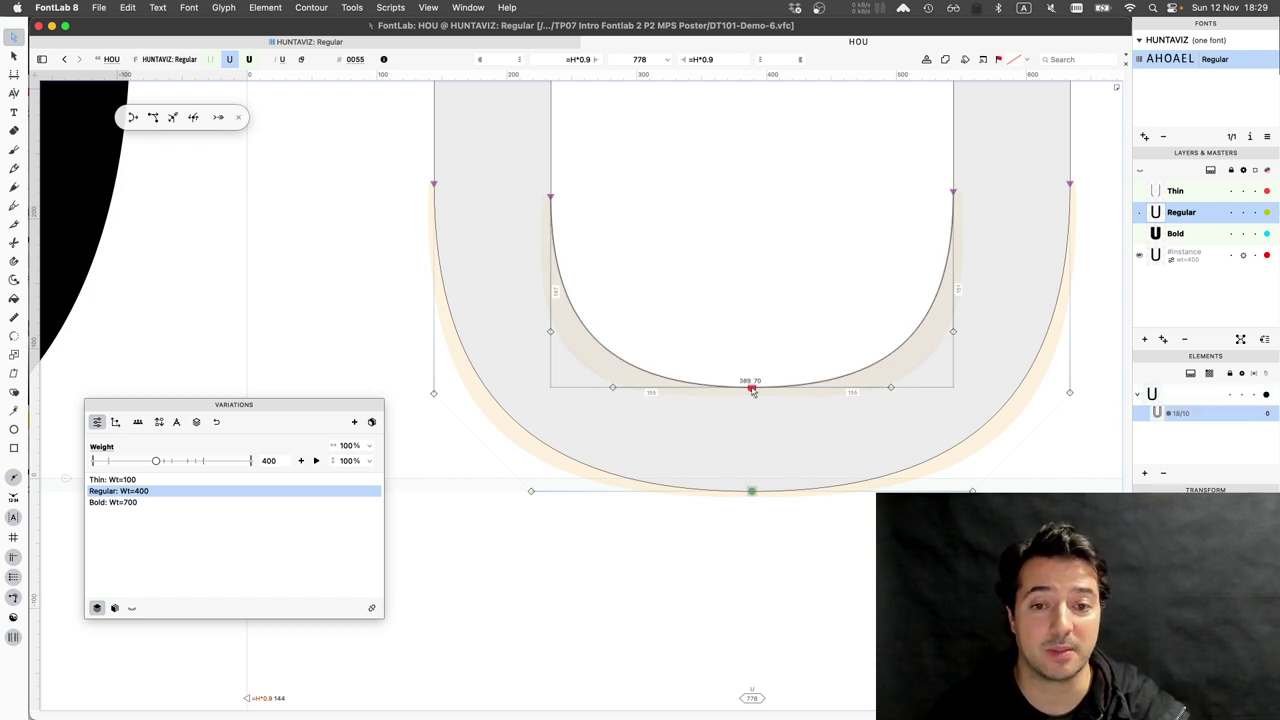
left_click_drag(753, 391, 702, 387)
left_click_drag(752, 490, 702, 491)
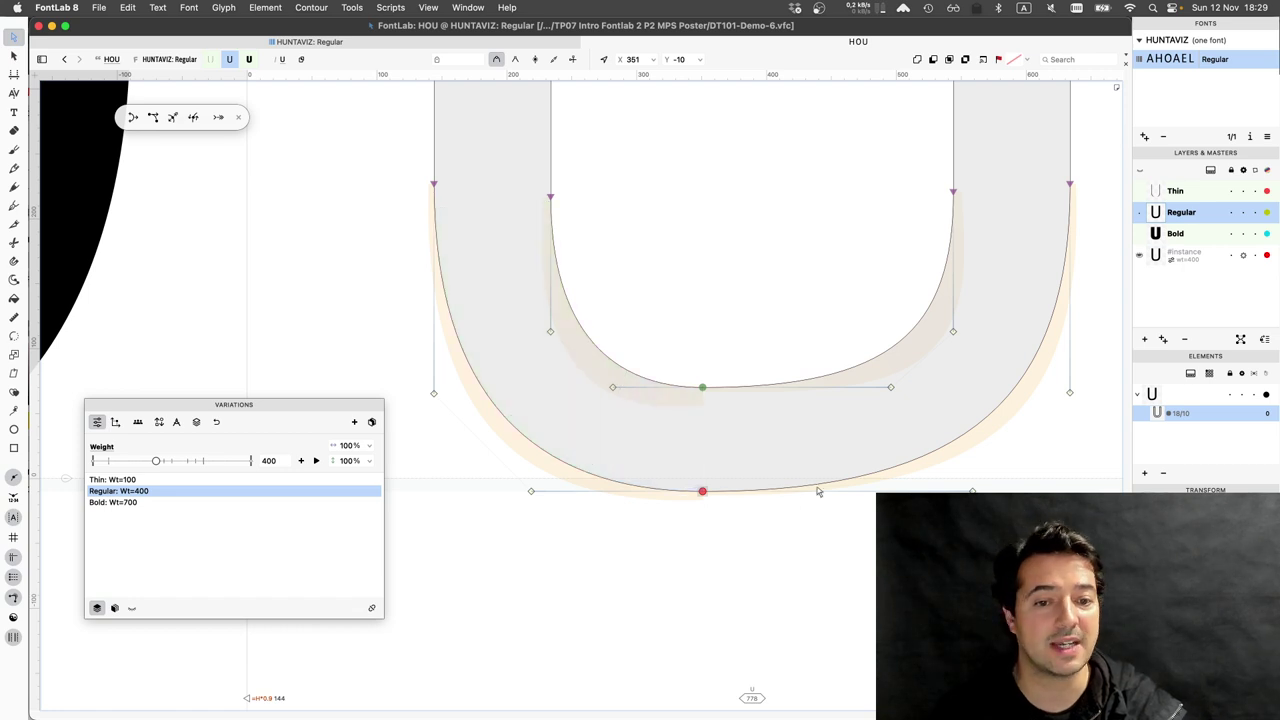
Move the U's outer bottom node along the baseline overshoot to X 390, Y -10
scroll(704, 498, "up", 2)
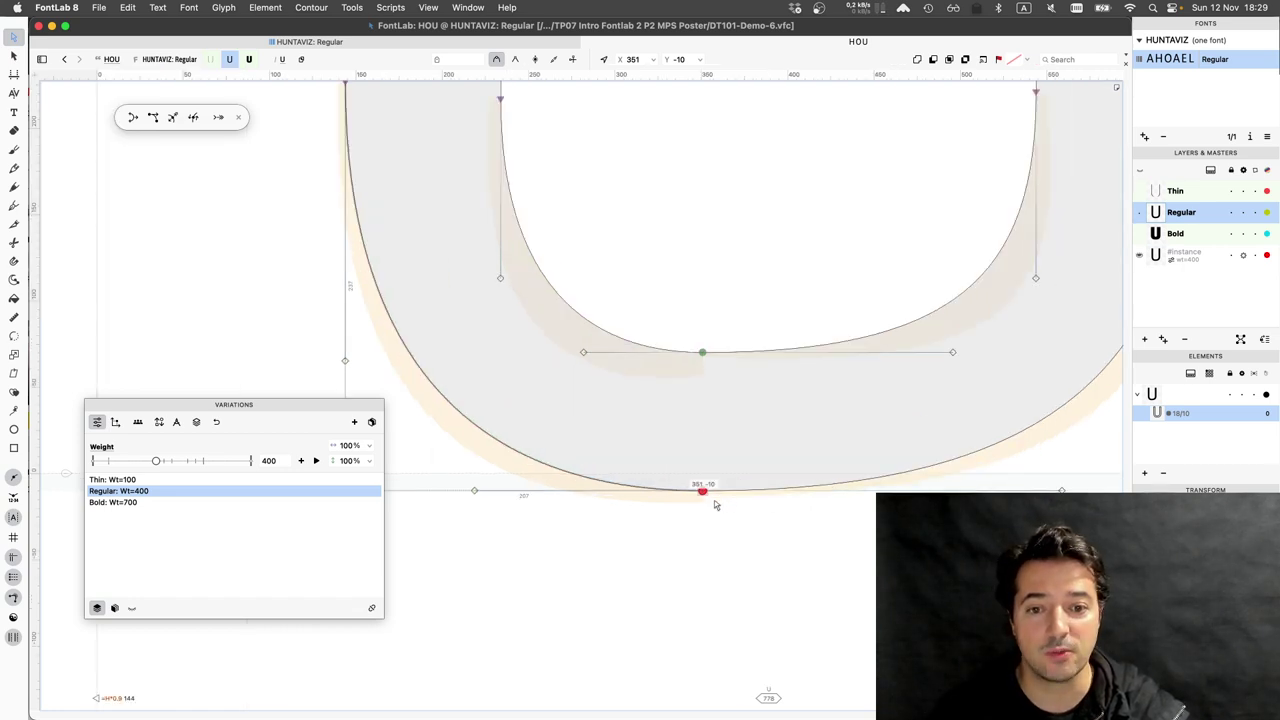
scroll(714, 505, "up", 4)
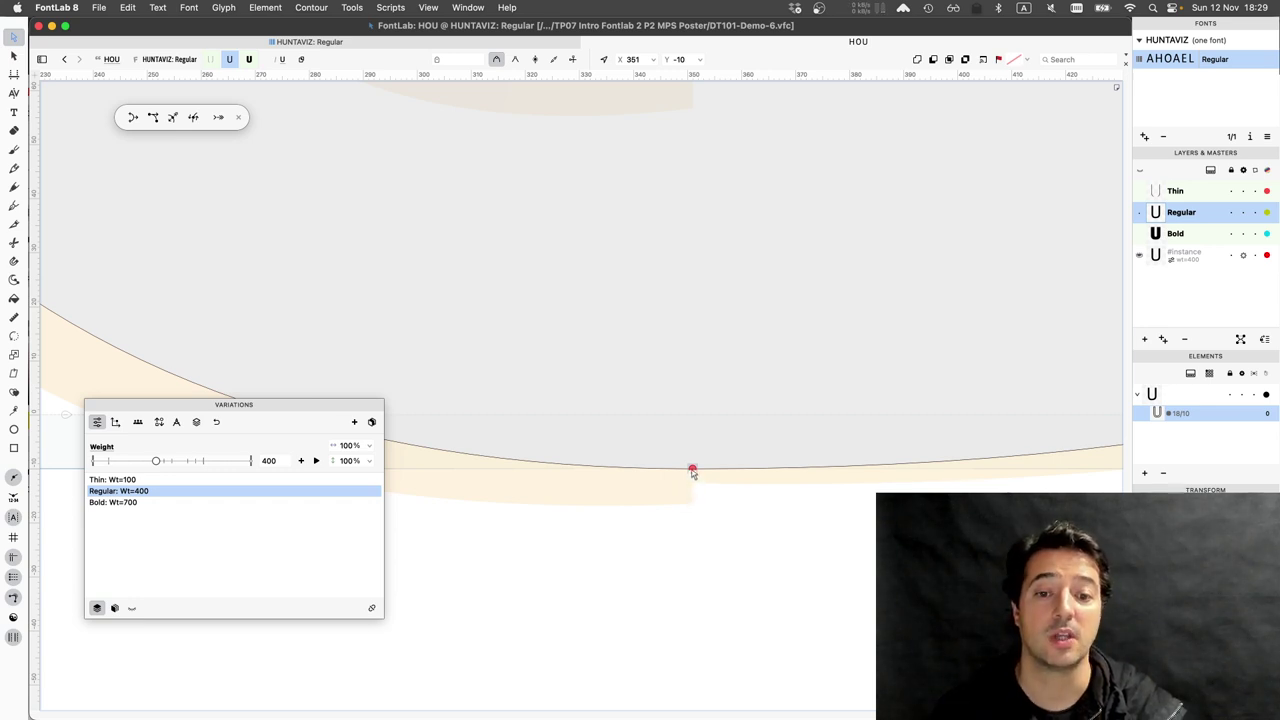
left_click(692, 470)
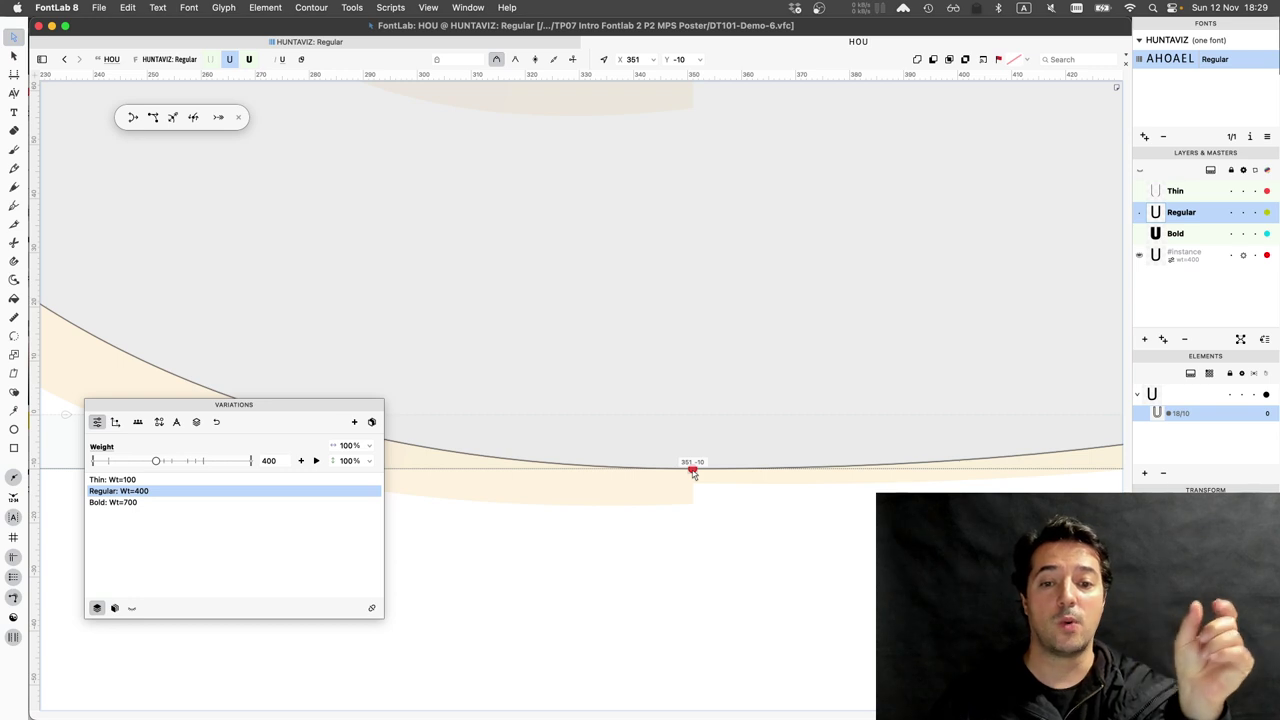
left_click_drag(698, 474, 775, 363)
key("space")
key("space")
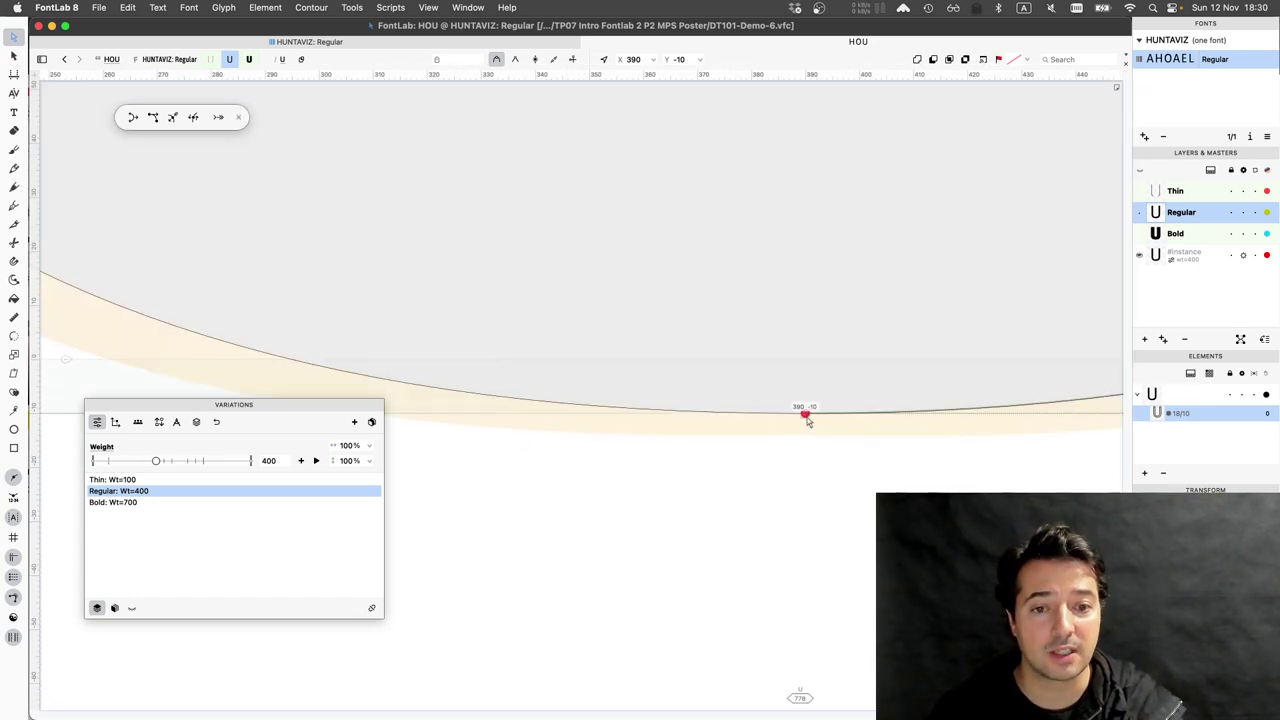
Move the U's outer bottom node to X 380, Y -10, and its inner bottom node to X 380, Y 70
left_click_drag(806, 414, 753, 414)
key("super+0")
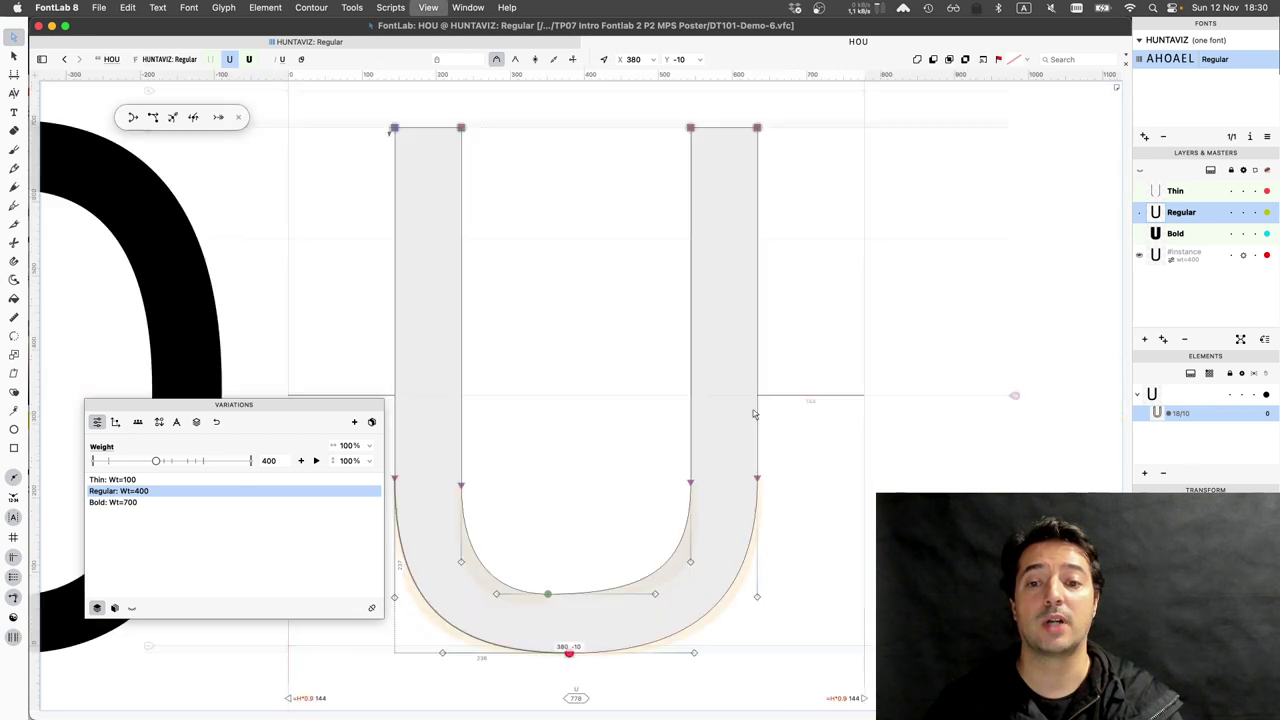
key("space")
left_click_drag(794, 381, 795, 374)
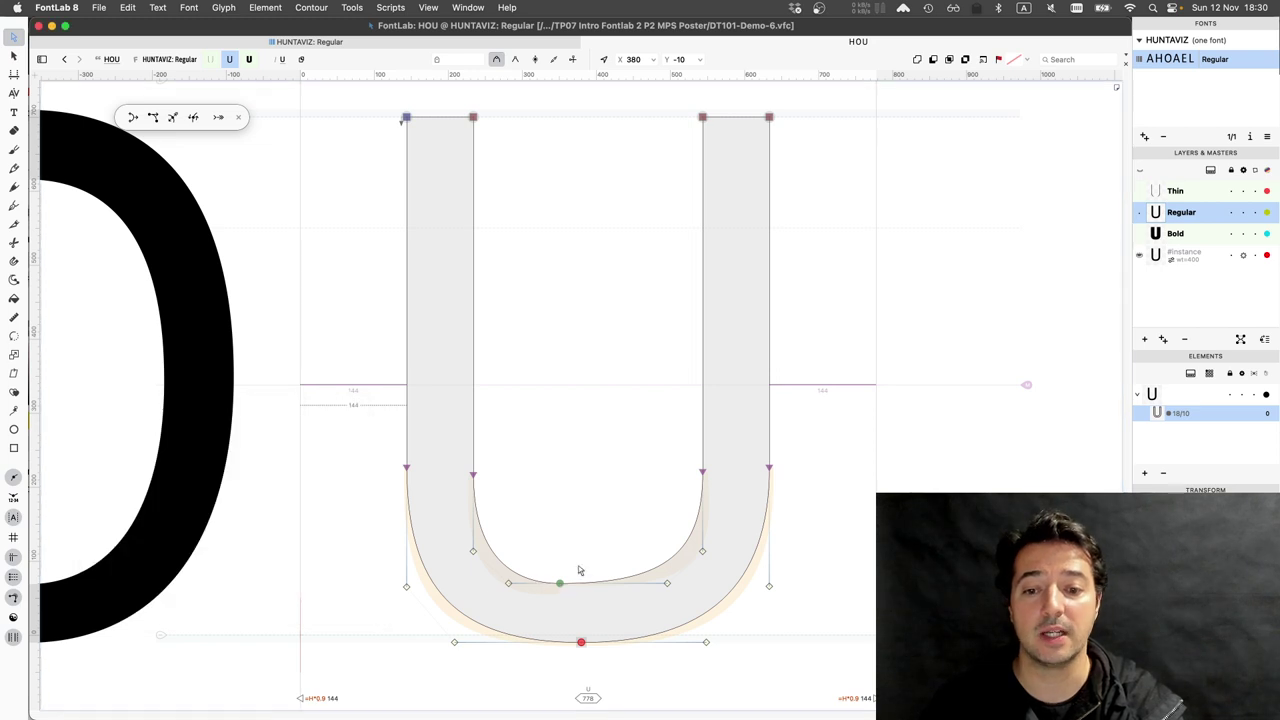
key("space")
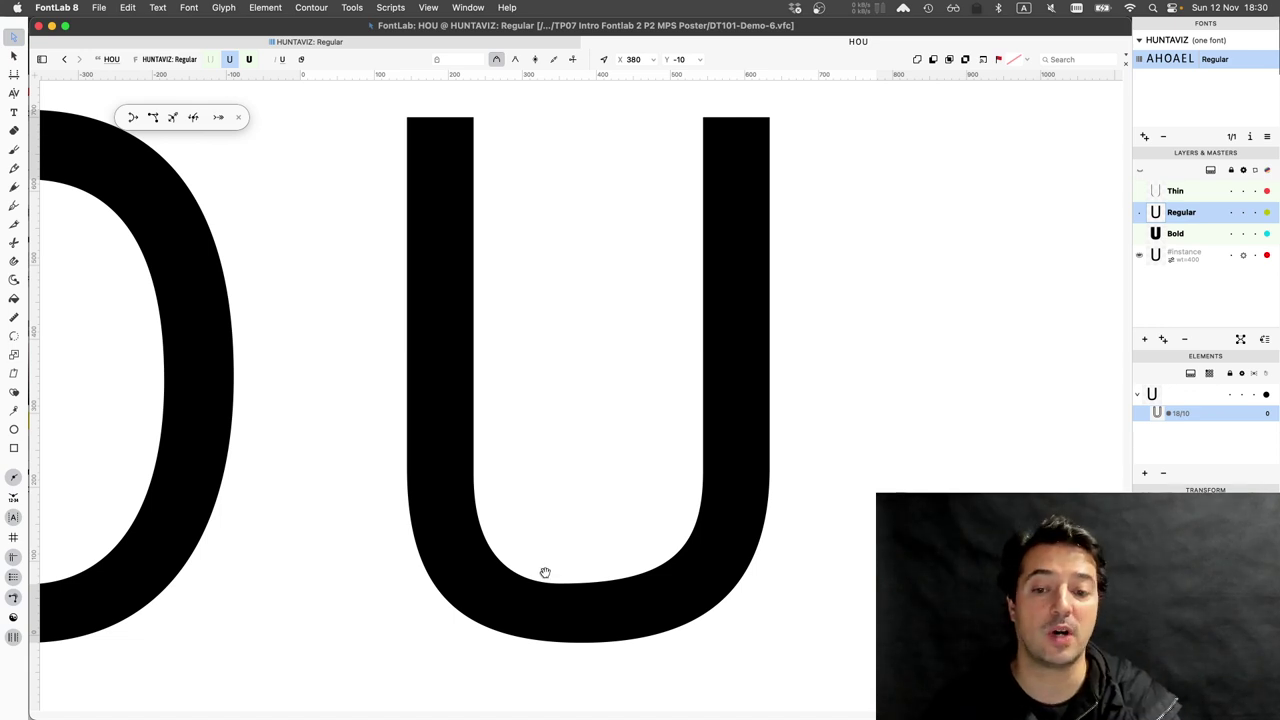
key("space")
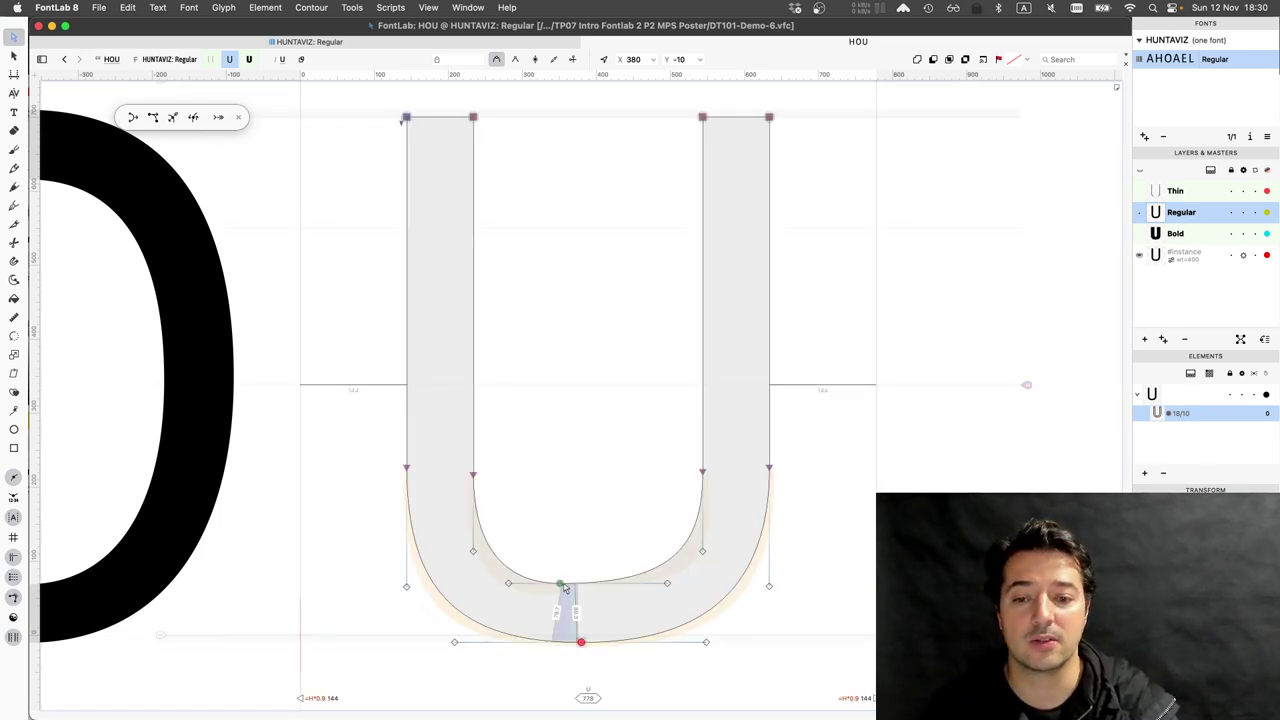
left_click_drag(569, 586, 583, 588)
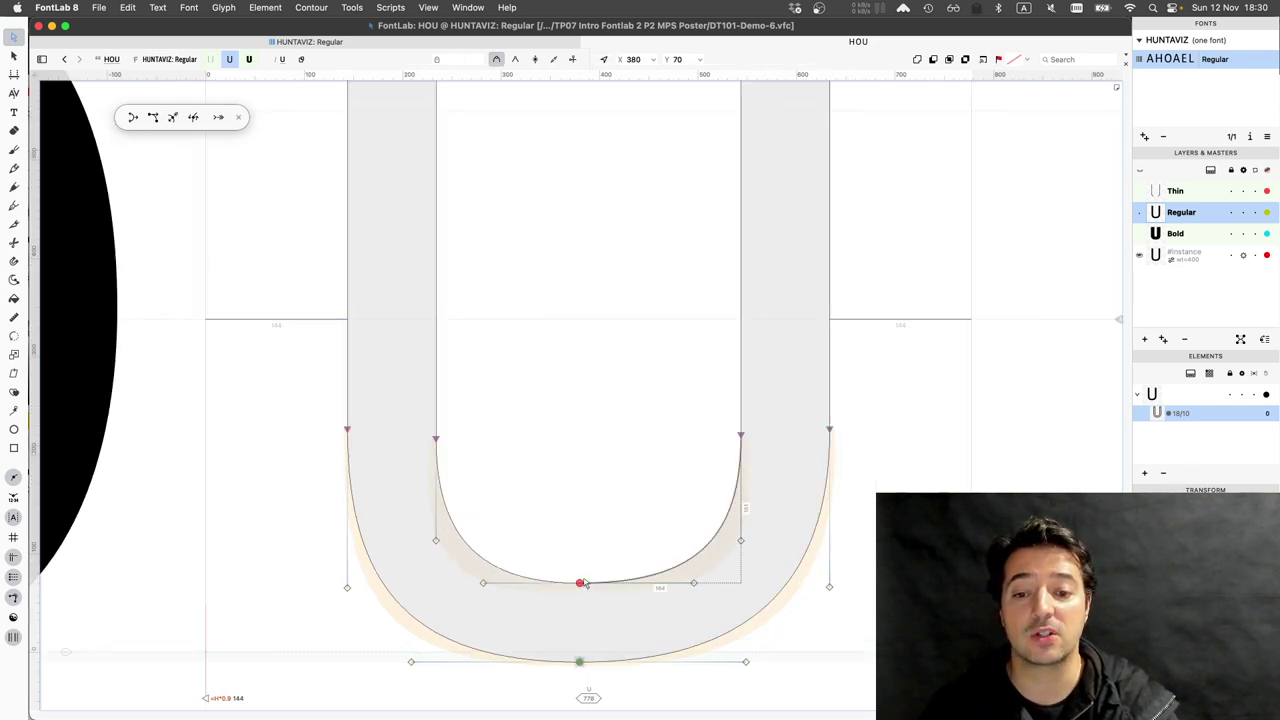
Even out the curvature of the U's inner bottom curve by moving its bottom node to X 388, Y 70
scroll(586, 588, "up", 5)
scroll(622, 415, "up", 10)
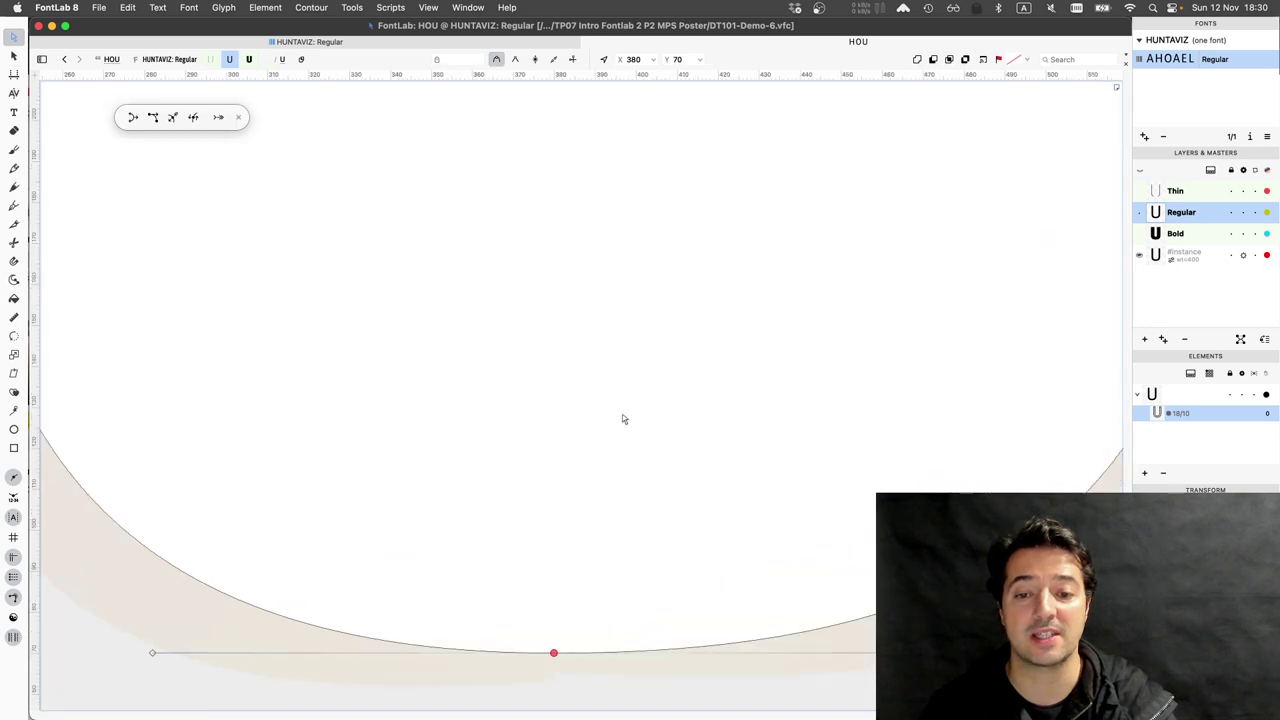
scroll(622, 415, "down", 5)
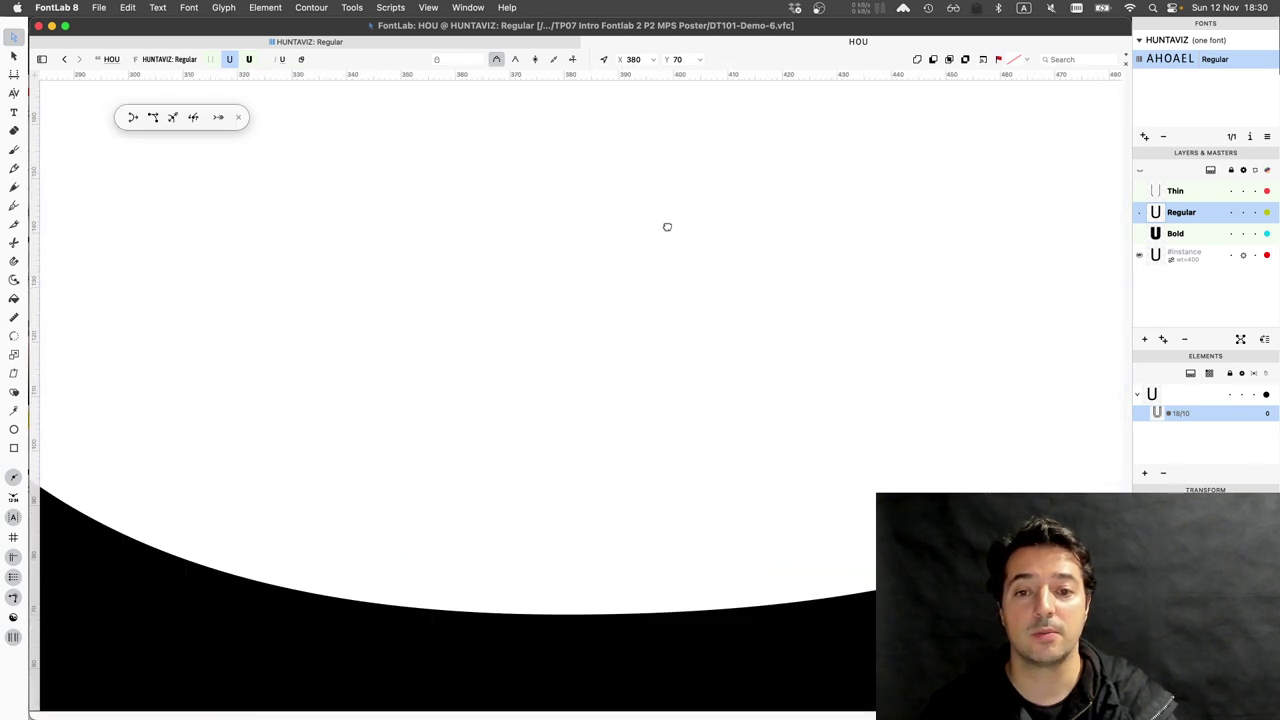
scroll(682, 210, "down", 5)
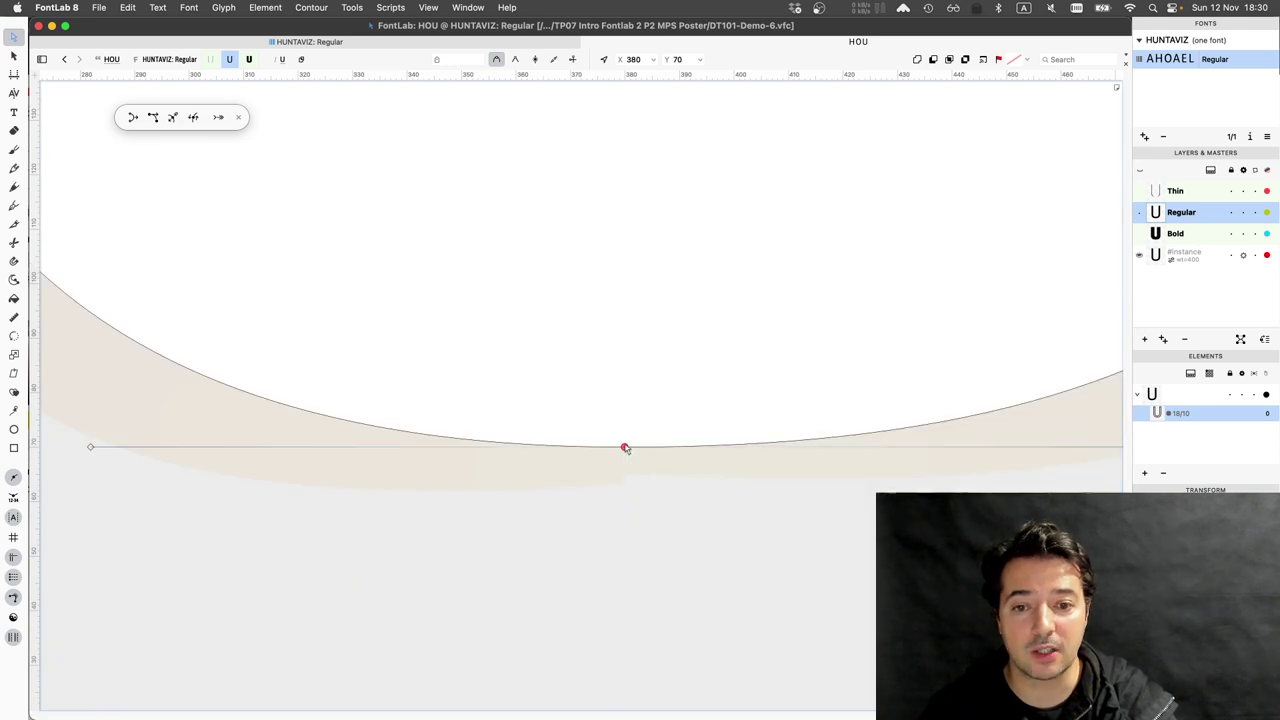
left_click(625, 450)
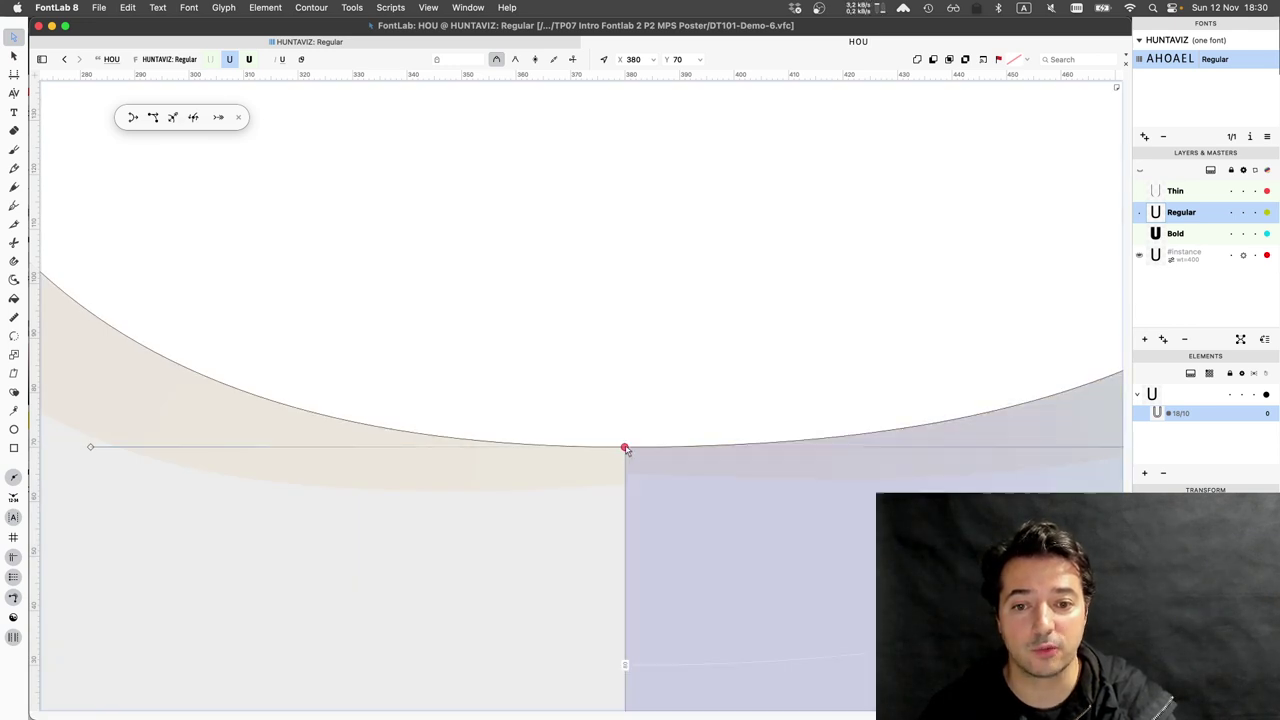
left_click(671, 452)
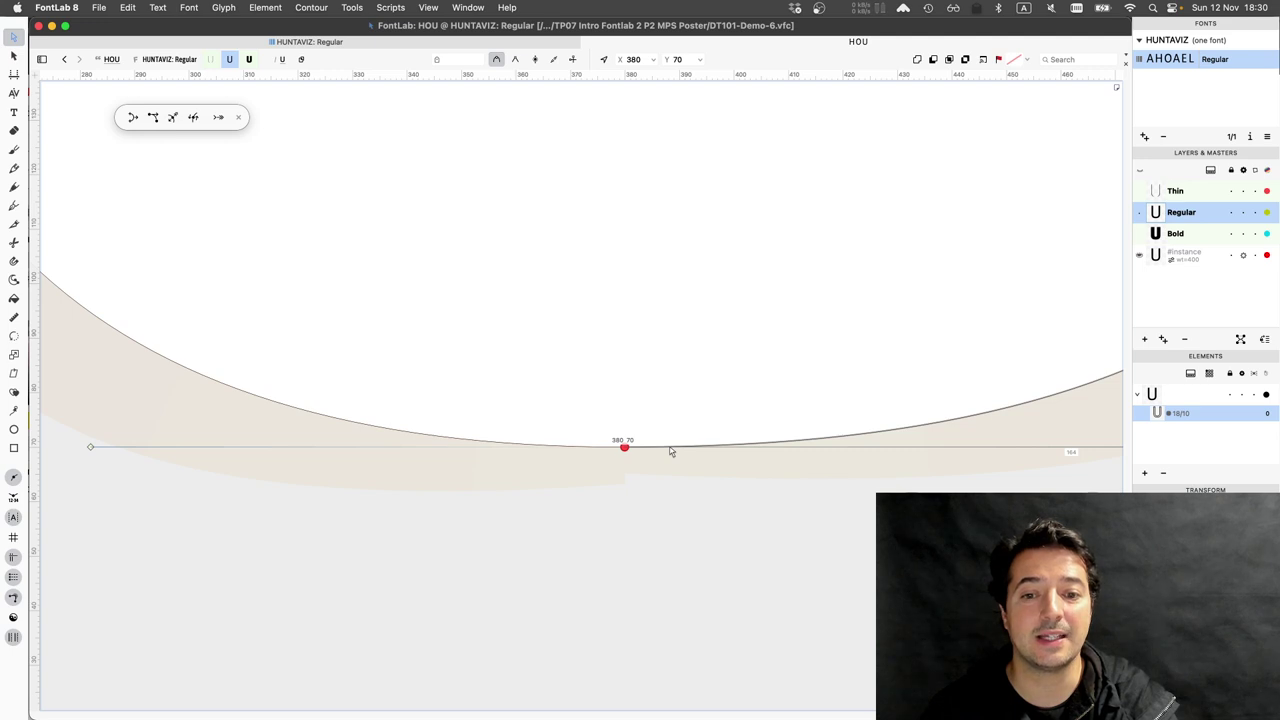
left_click_drag(624, 447, 669, 449)
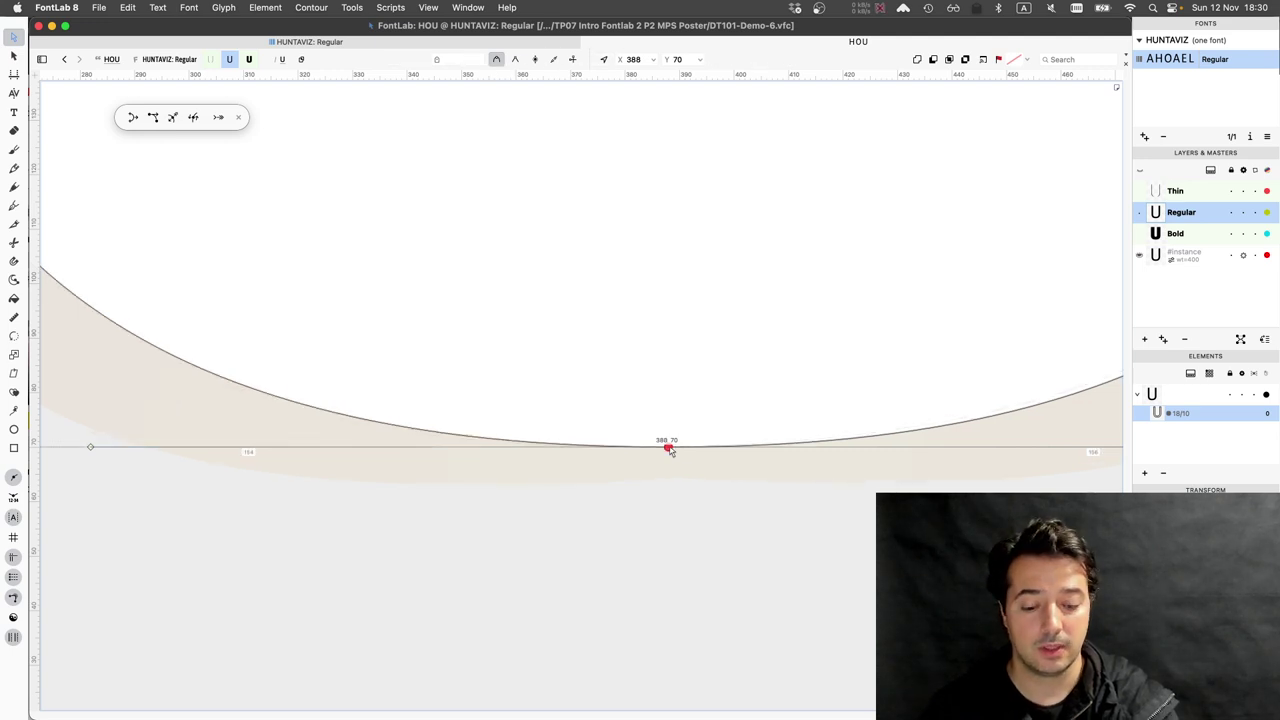
key("super+0")
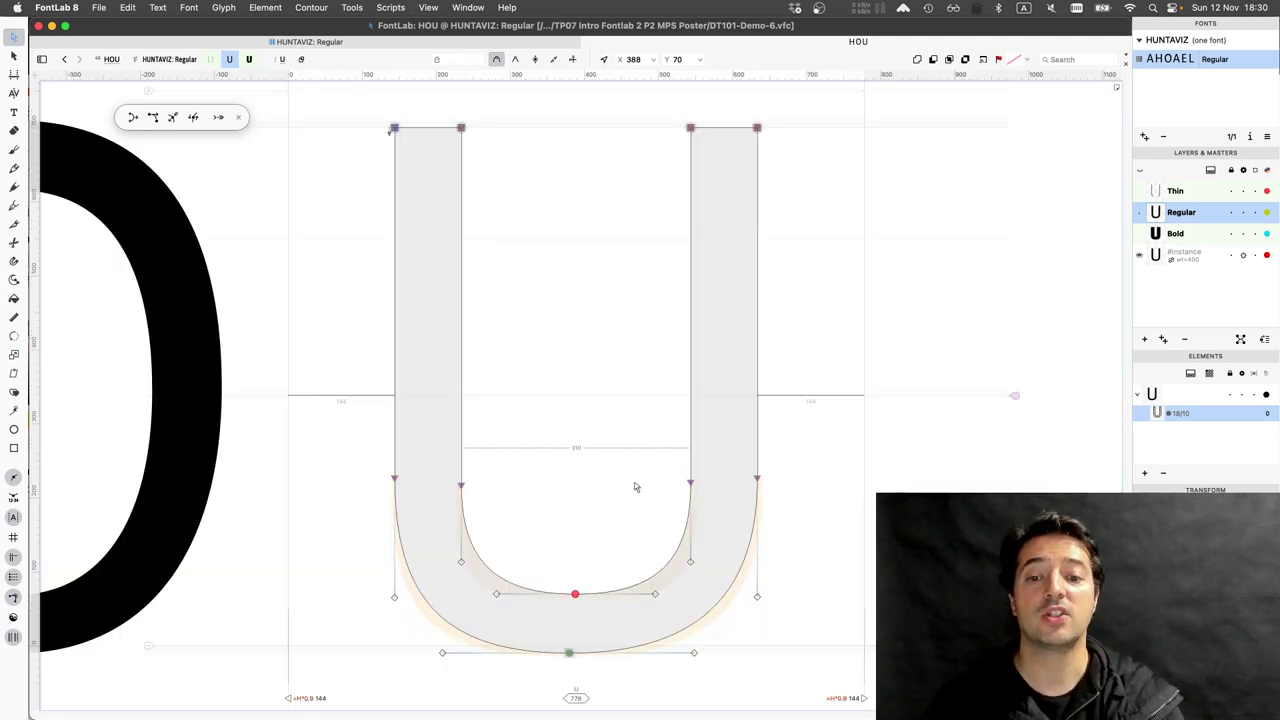
key("space")
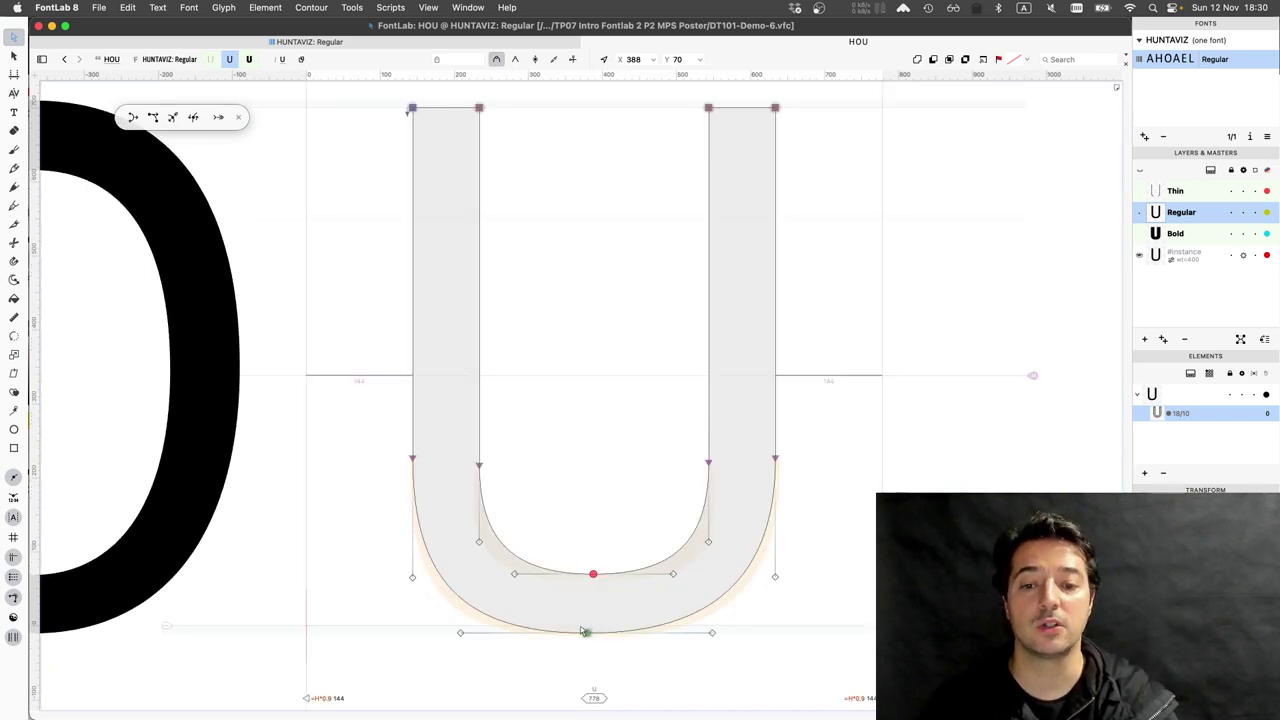
Select the U's inner and outer bottom nodes together and align them vertically at X 384
left_click_drag(570, 556, 606, 657)
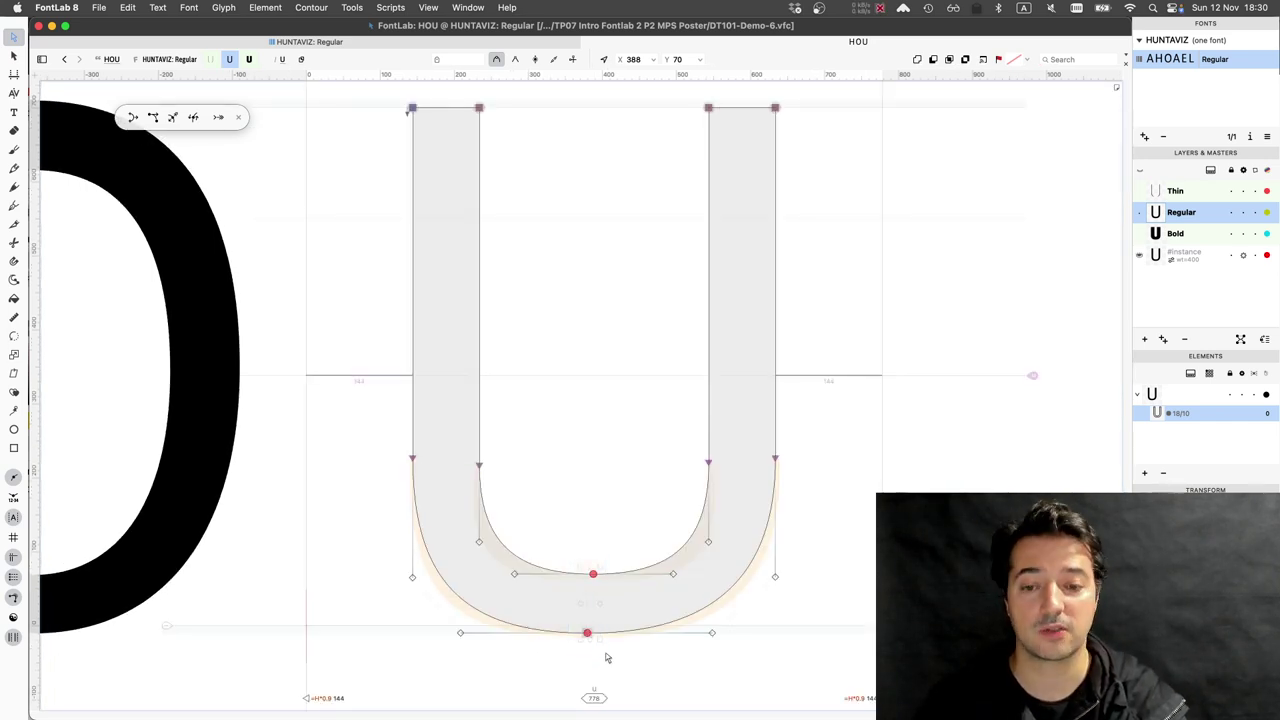
key("super+shift+a")
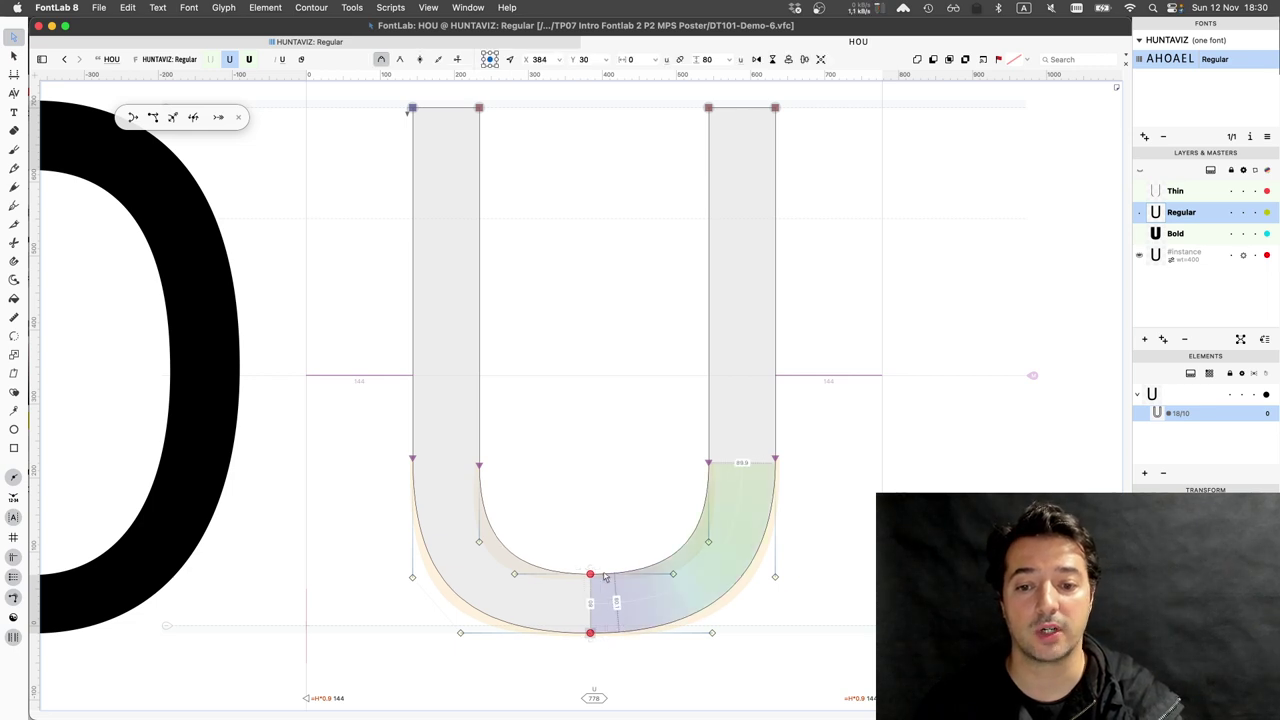
key("space")
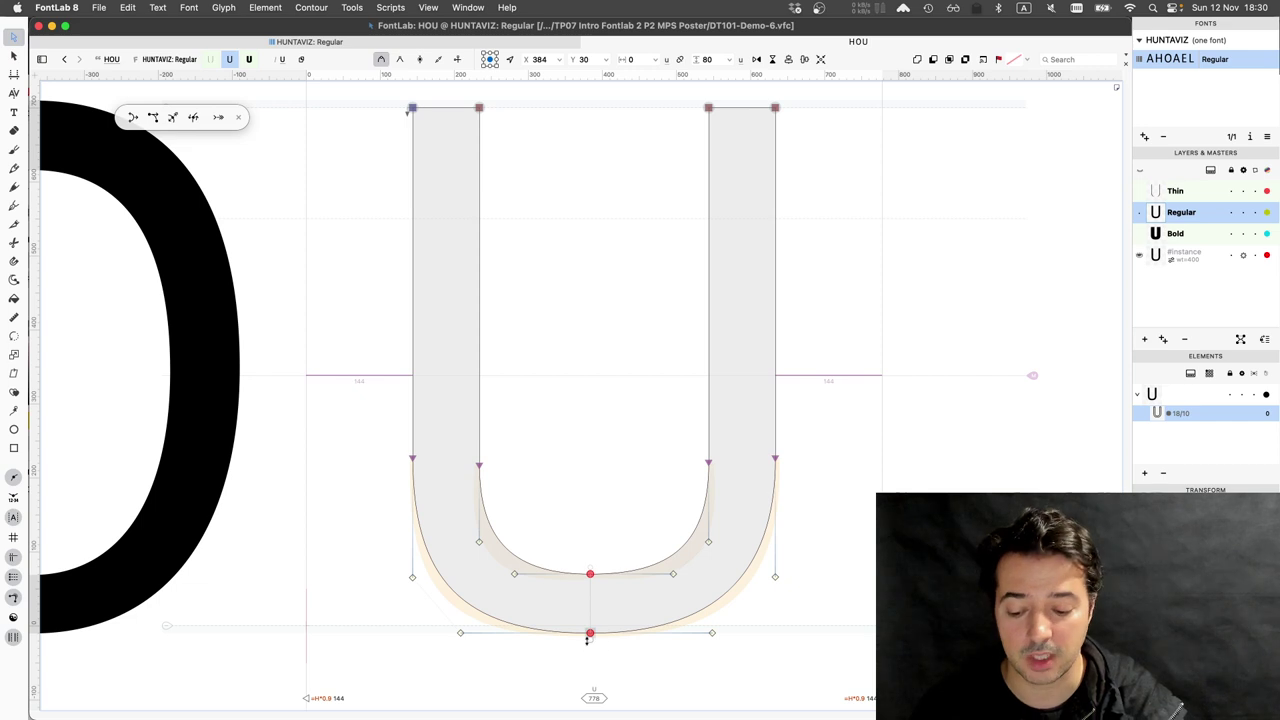
scroll(587, 640, "up", 2)
scroll(596, 662, "up", 3)
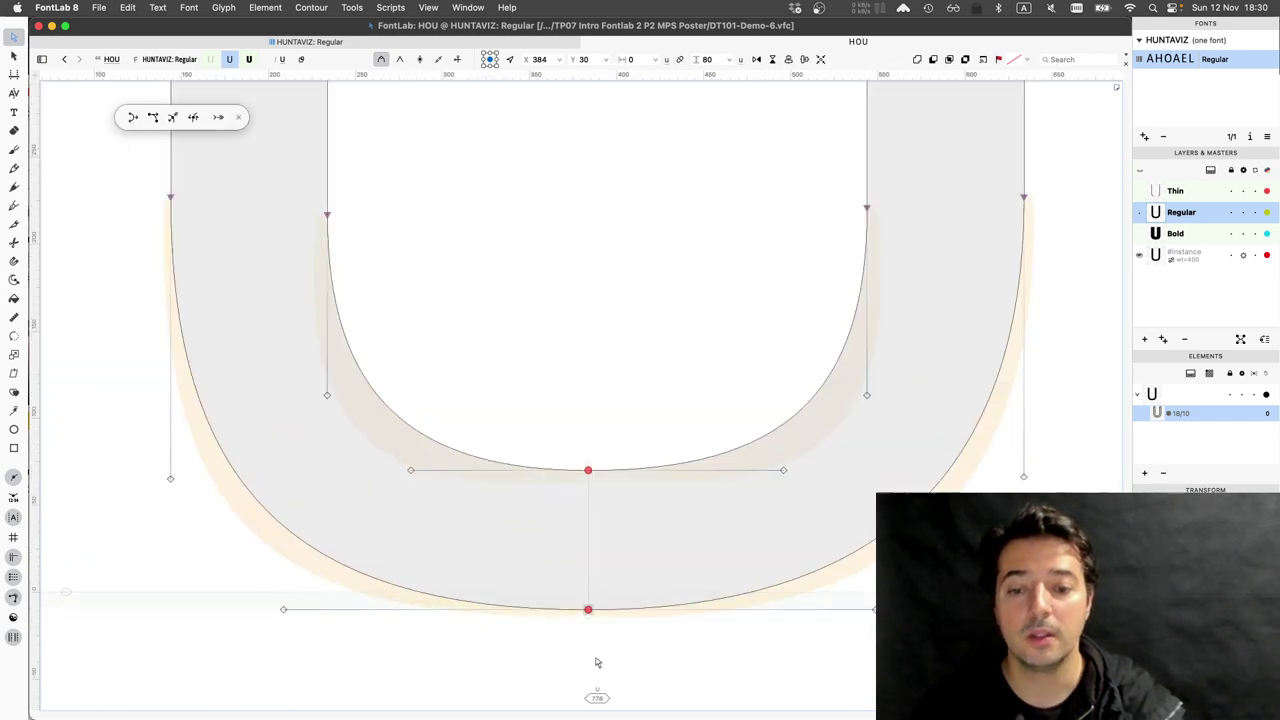
mouse_move(590, 461)
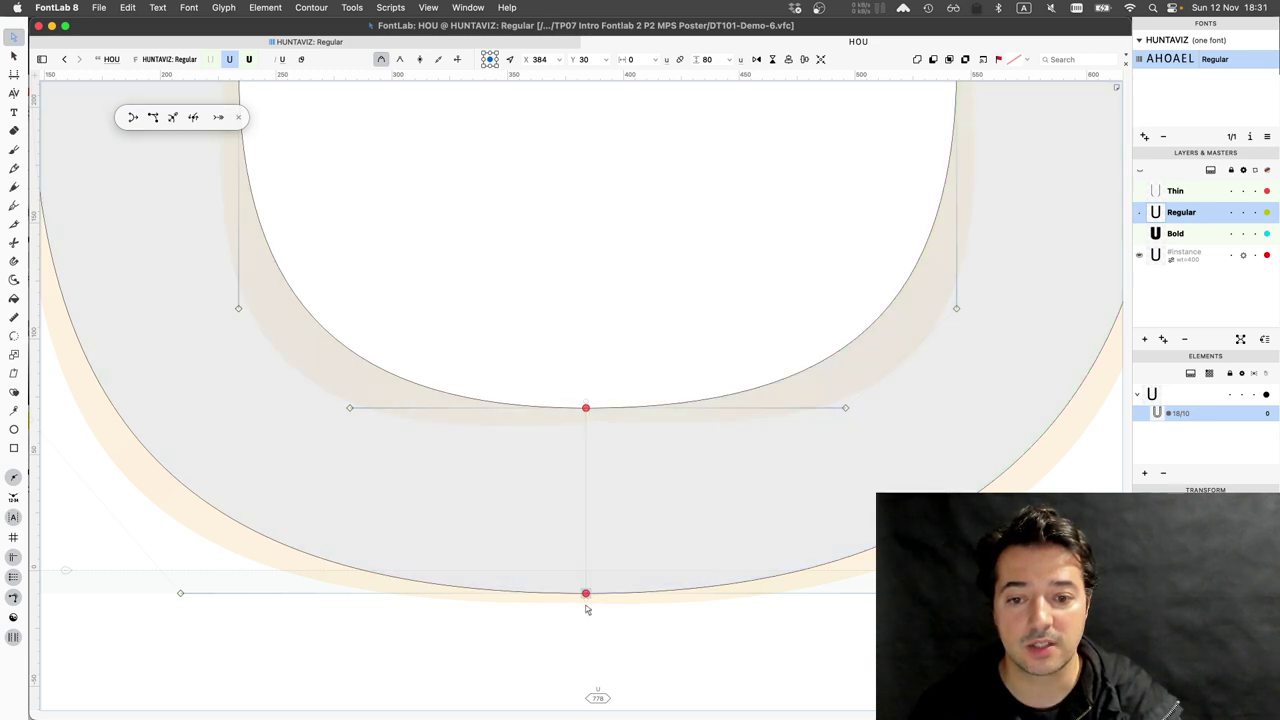
Move the U's inner bottom node to X 389, Y 70 and preview the filled letter beside the O
left_click(587, 410)
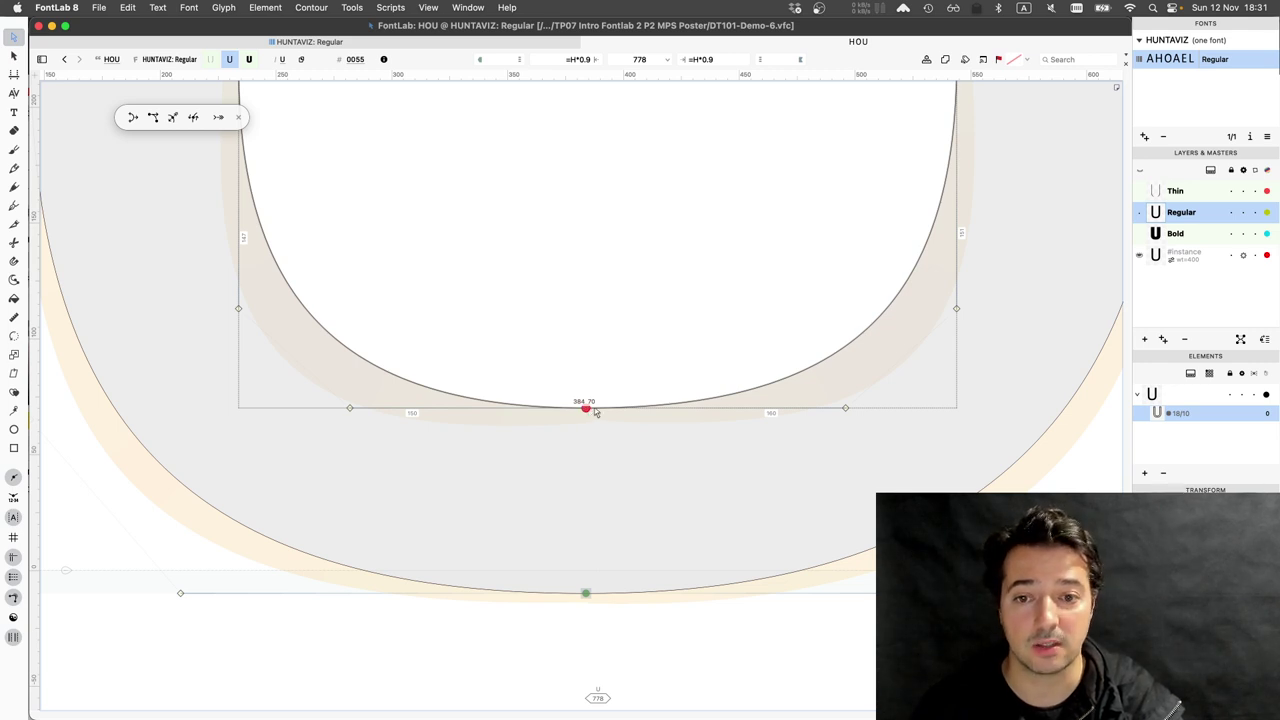
left_click_drag(594, 409, 596, 410)
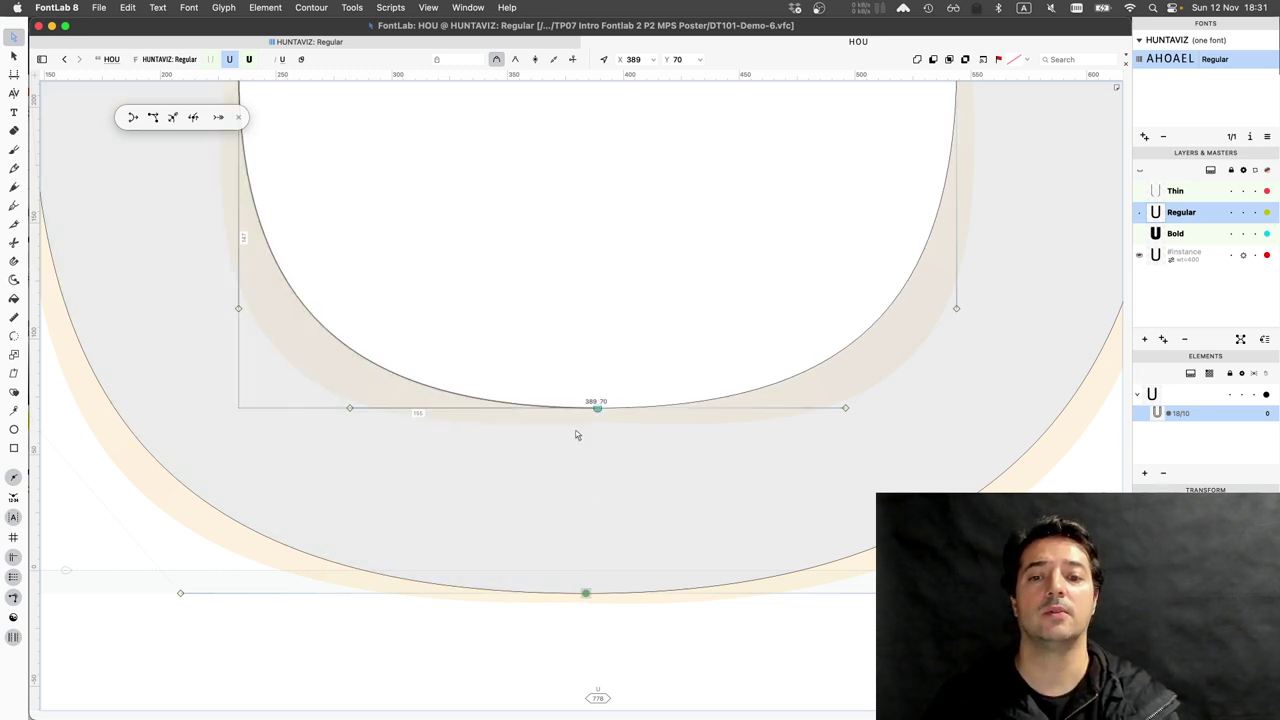
key("super+0")
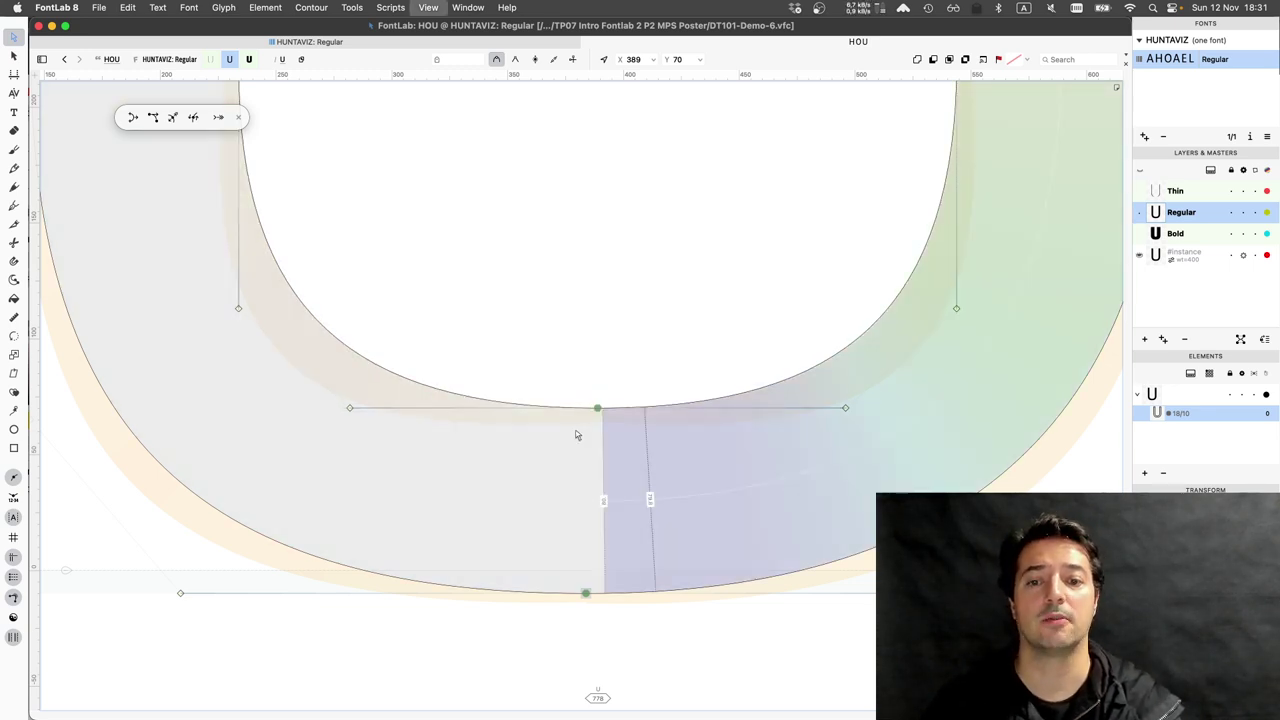
key("super+0")
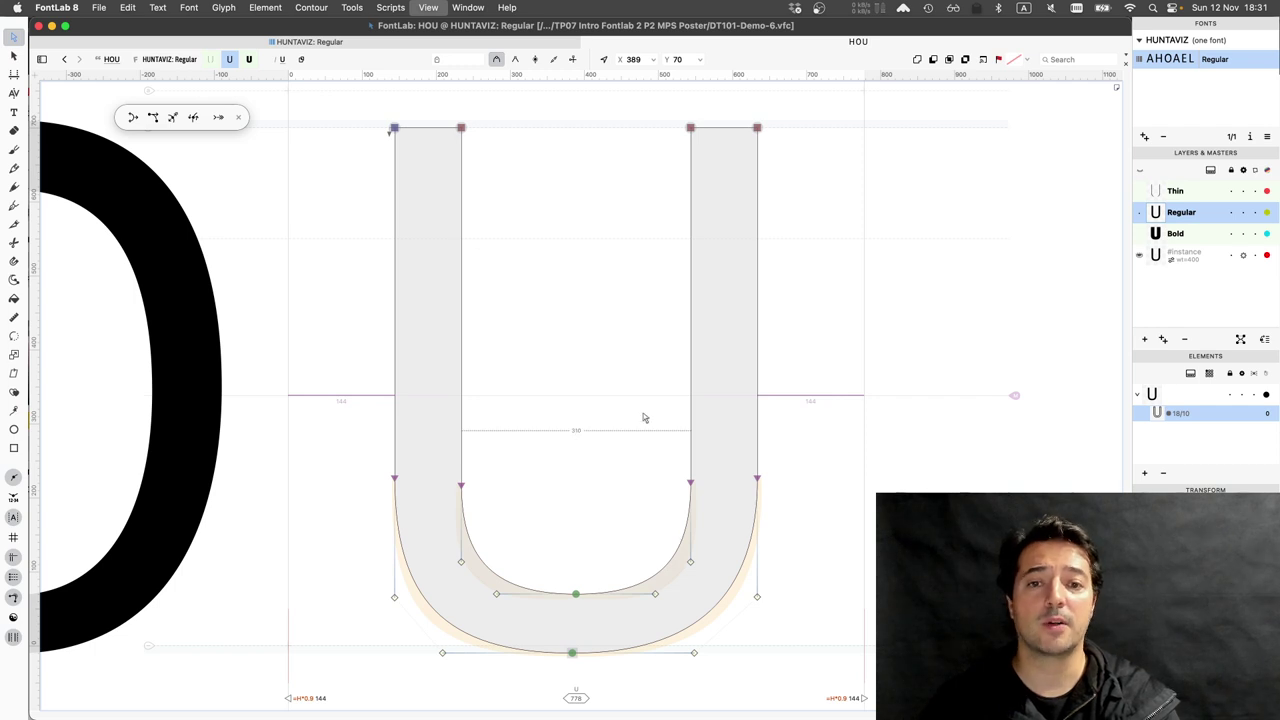
key("space")
left_click_drag(666, 398, 765, 367)
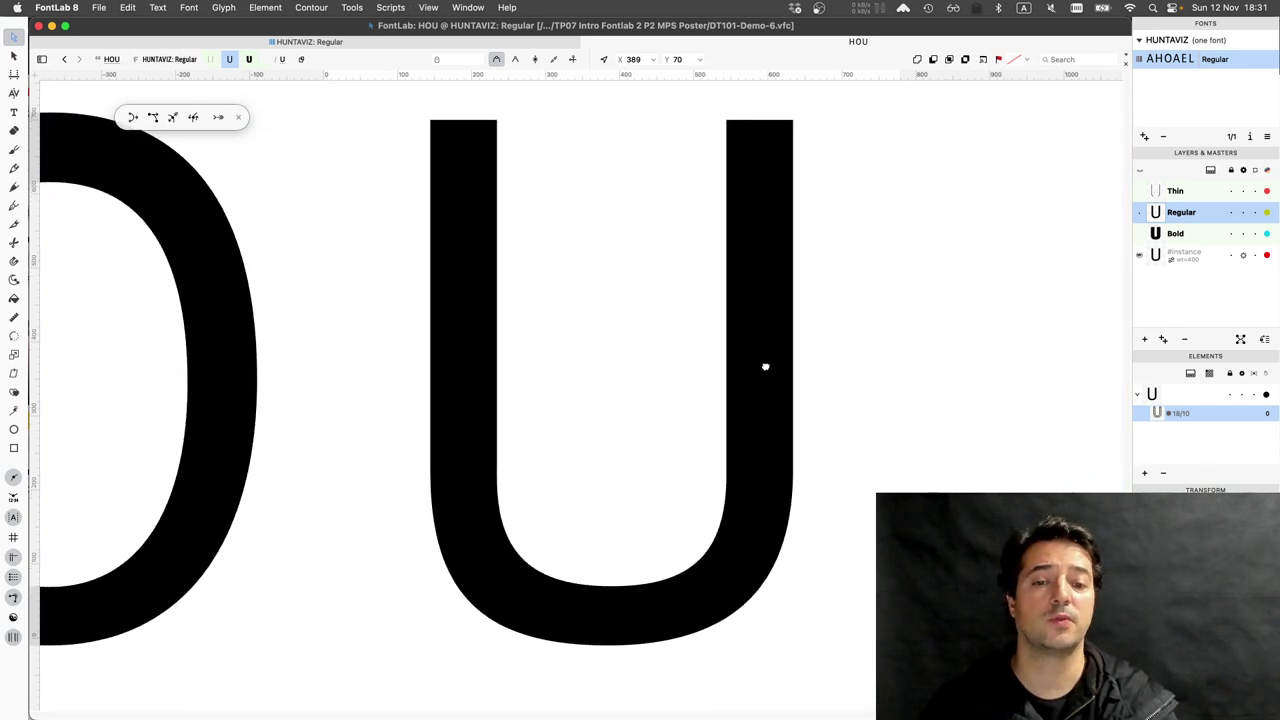
Raise the nodes where the U's left stem meets the curve, the inner one to Y 232 and the outer one to Y 236
scroll(765, 367, "left", 15)
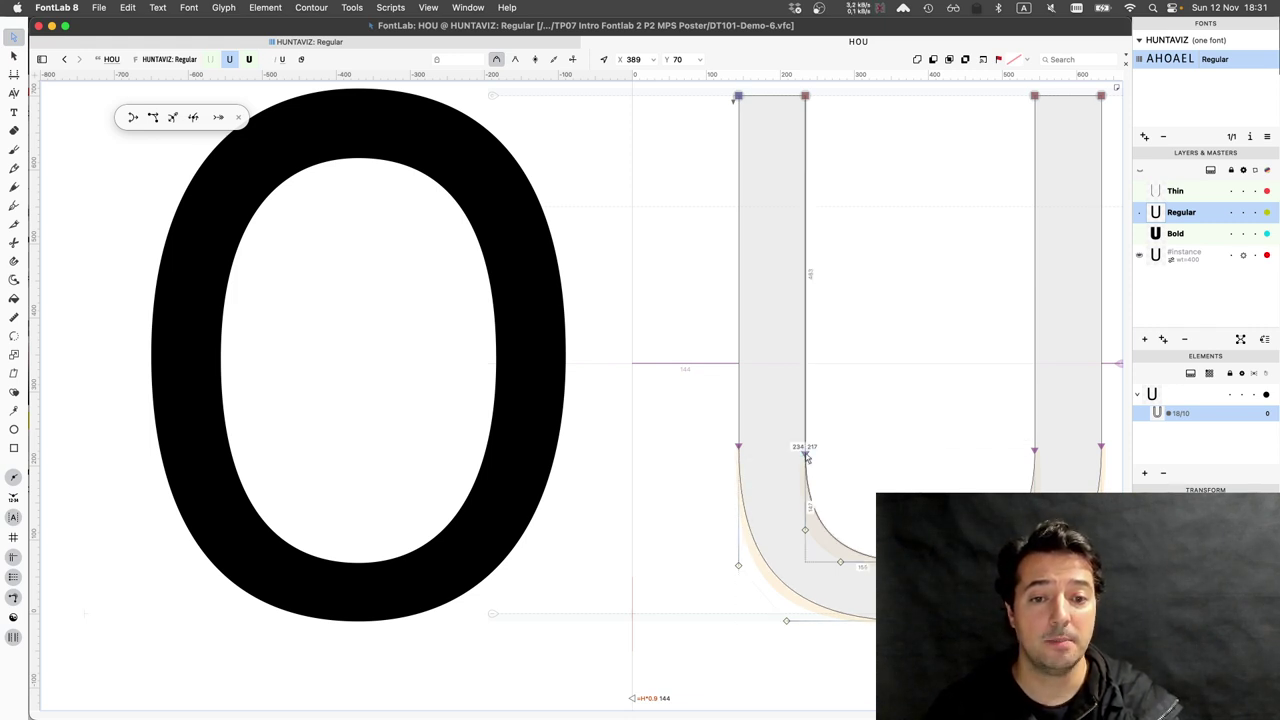
left_click_drag(806, 456, 806, 444)
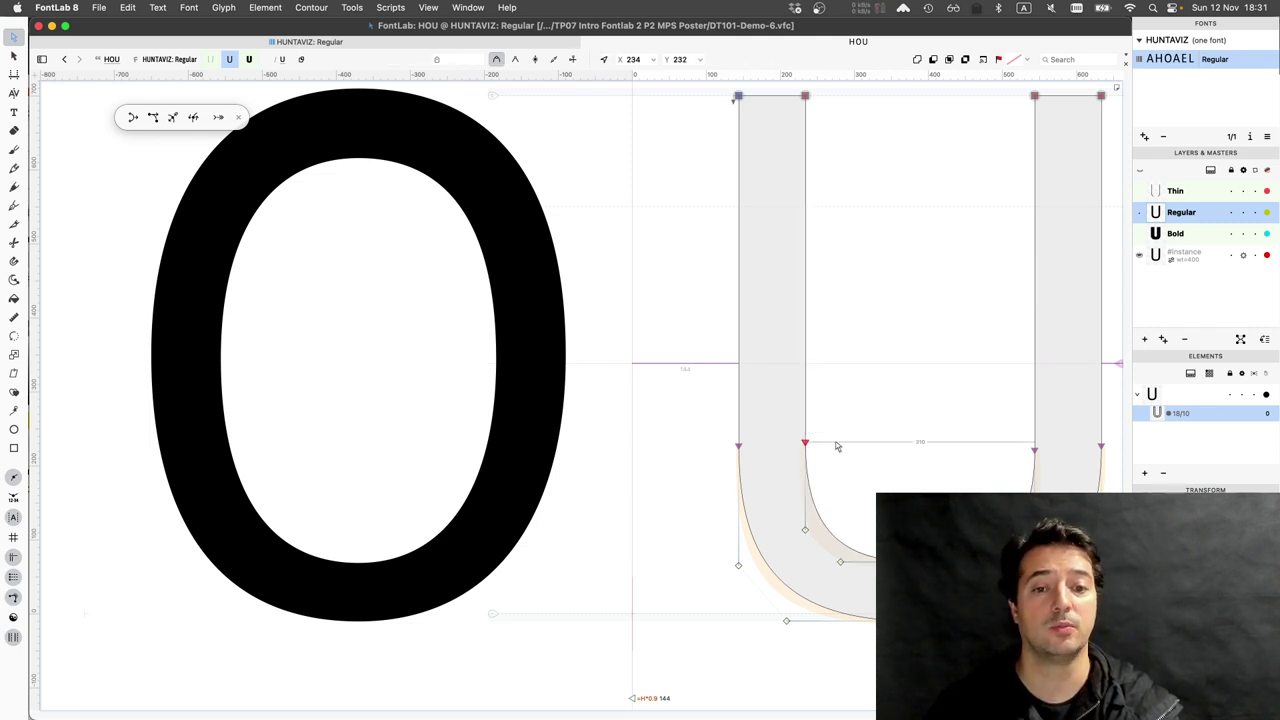
double_click(837, 443)
key("space")
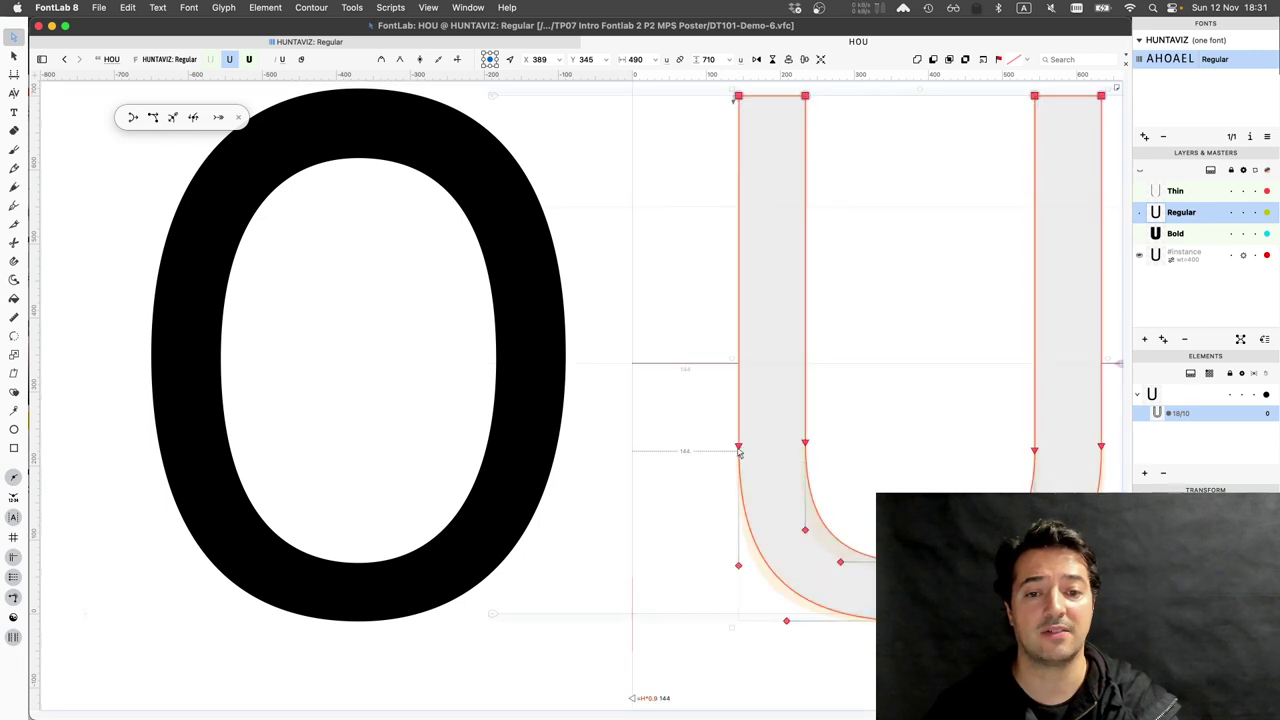
left_click(739, 448)
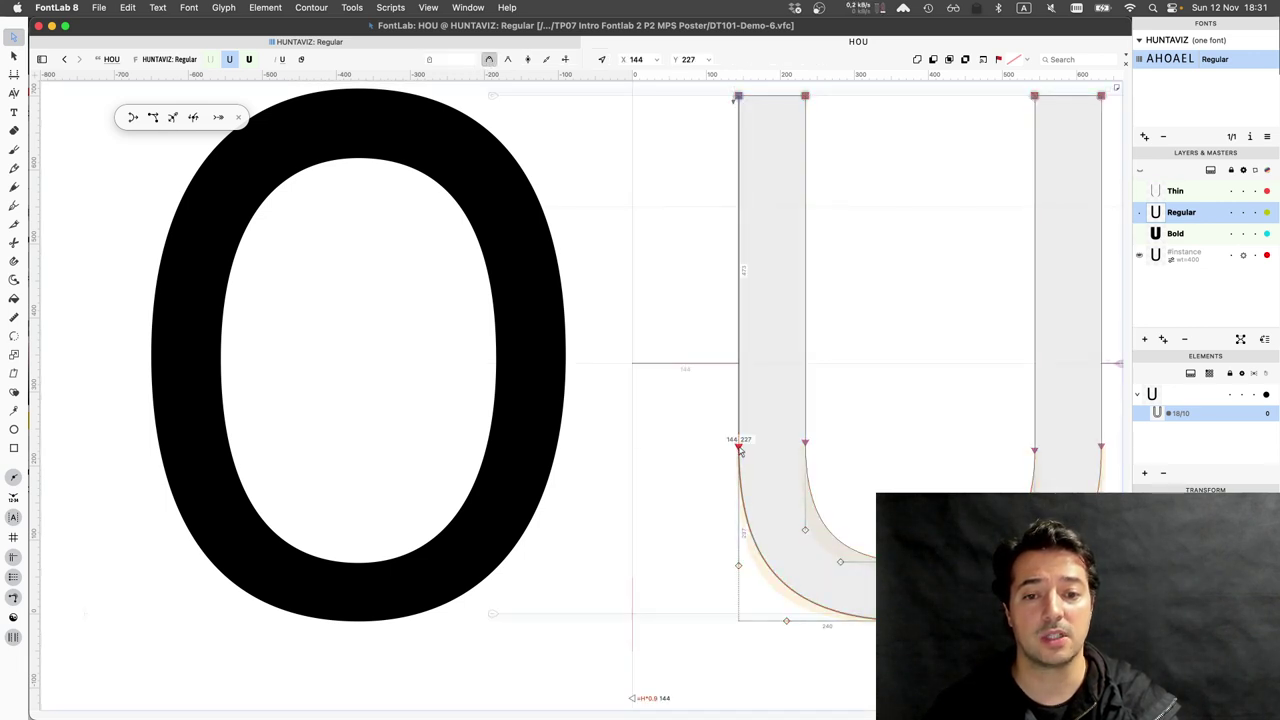
left_click_drag(739, 446, 738, 439)
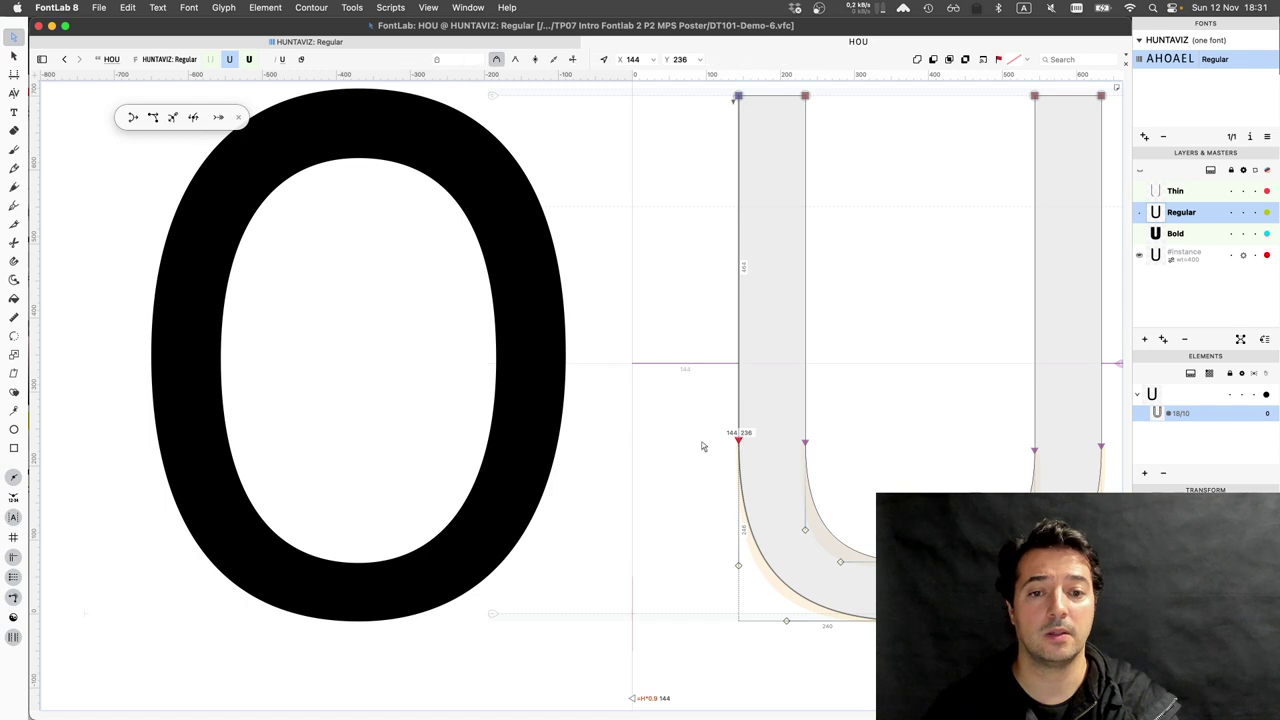
Preview the filled U and undo the last changes made to it
key("space")
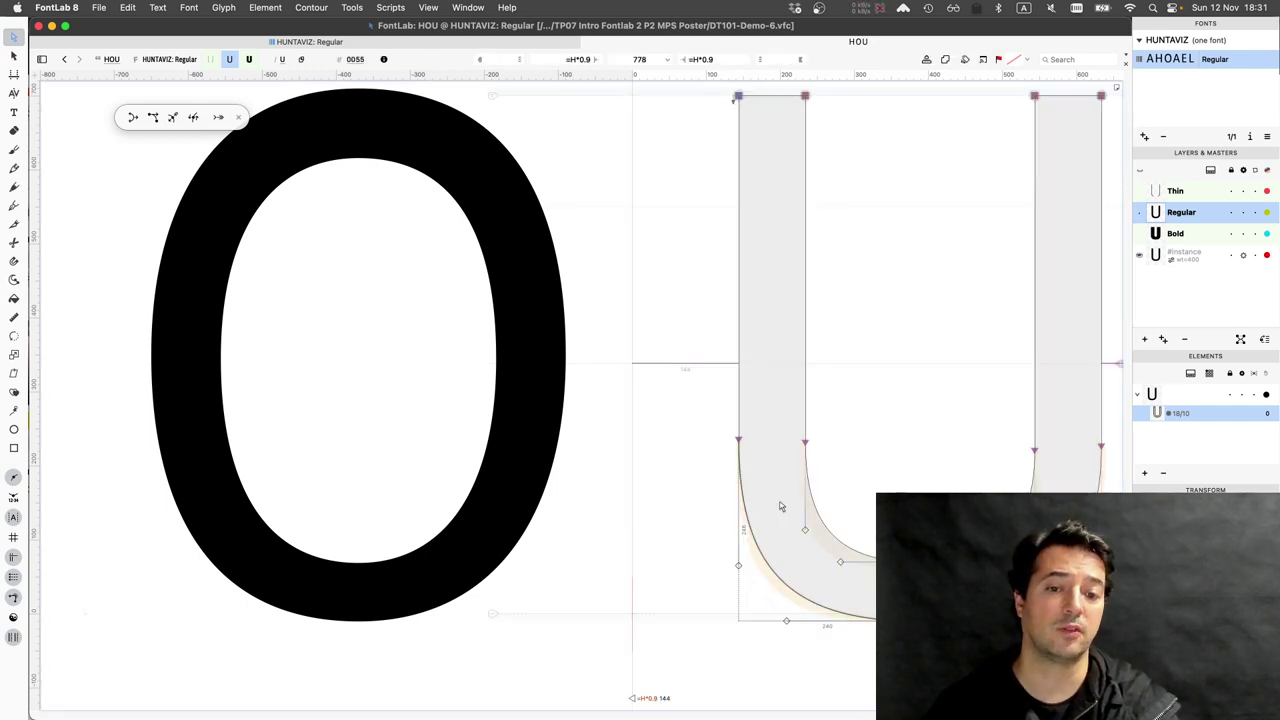
key("super+z")
key("super+z")
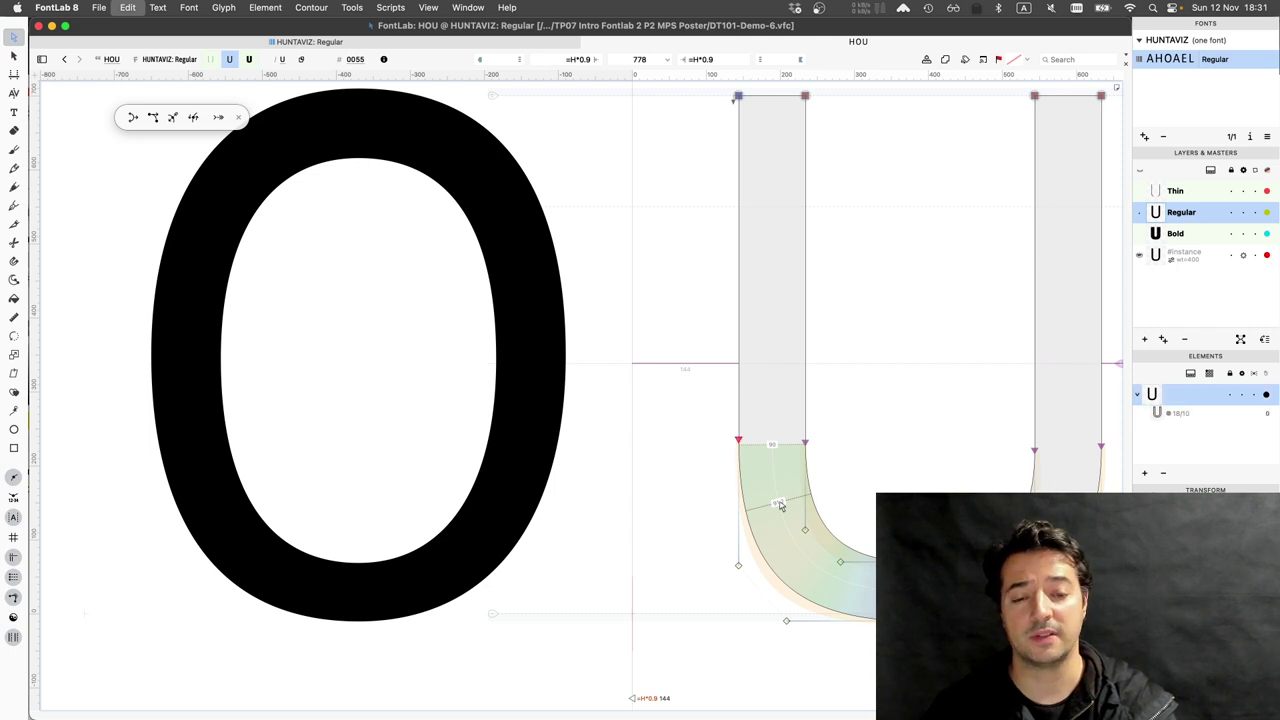
Open the O for editing and turn on FontAudit to flag problems on its contours
double_click(533, 400)
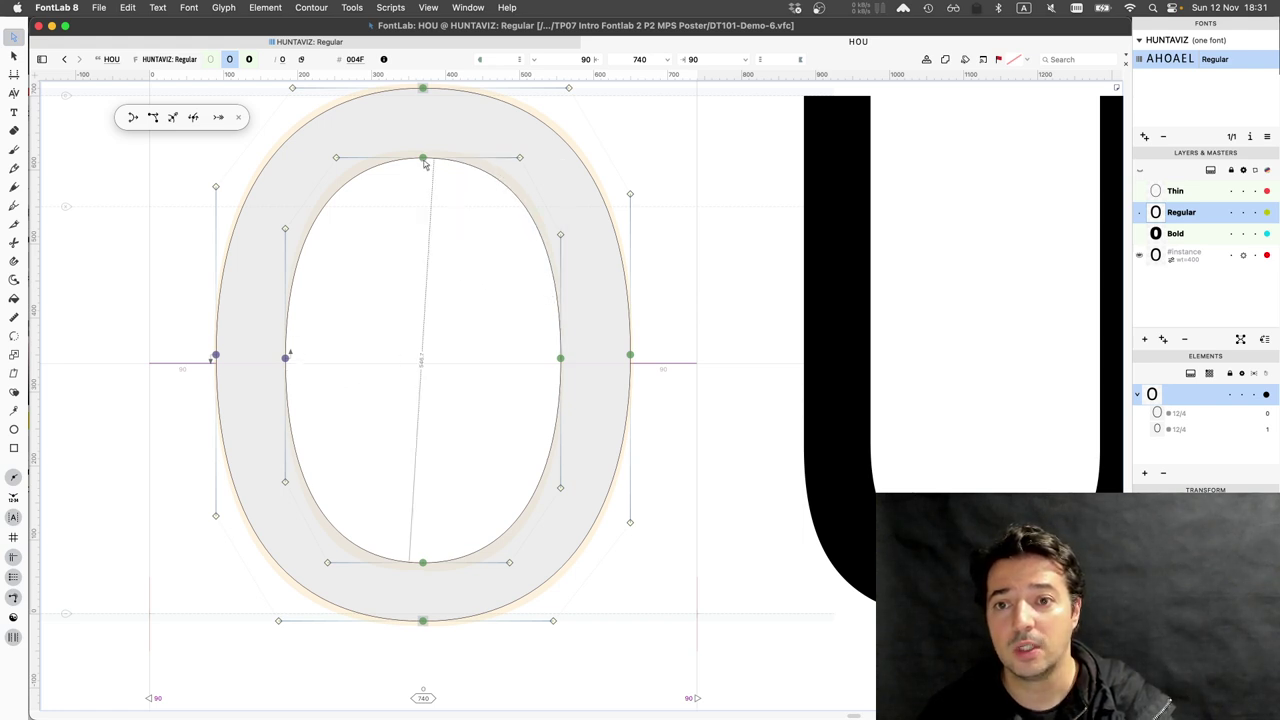
scroll(425, 163, "up", 2)
scroll(425, 163, "up", 5)
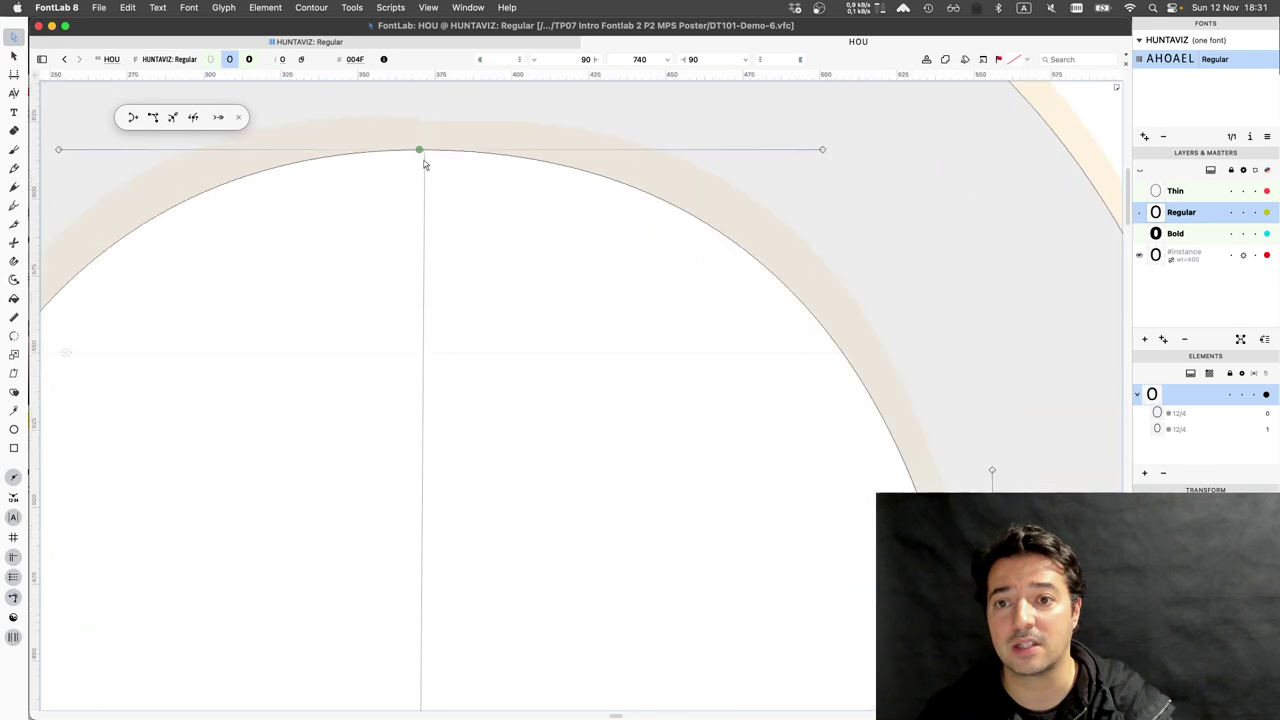
key("super+shift+c")
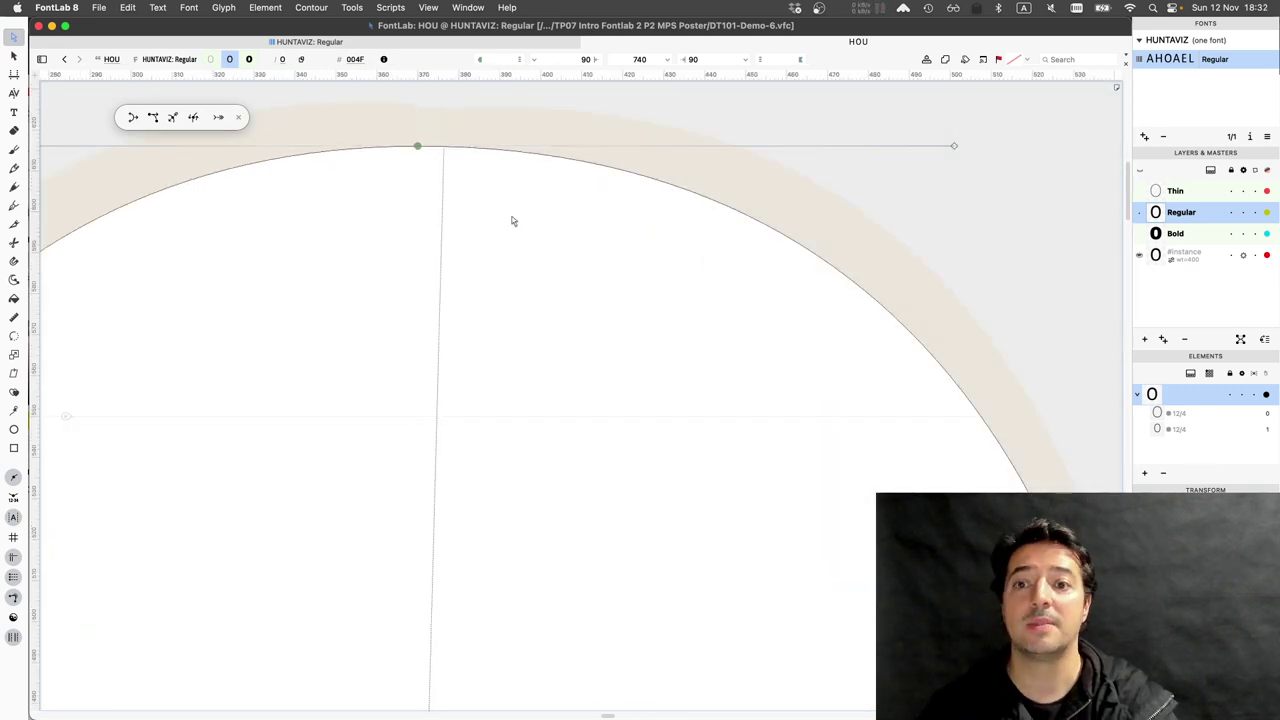
key("super+0")
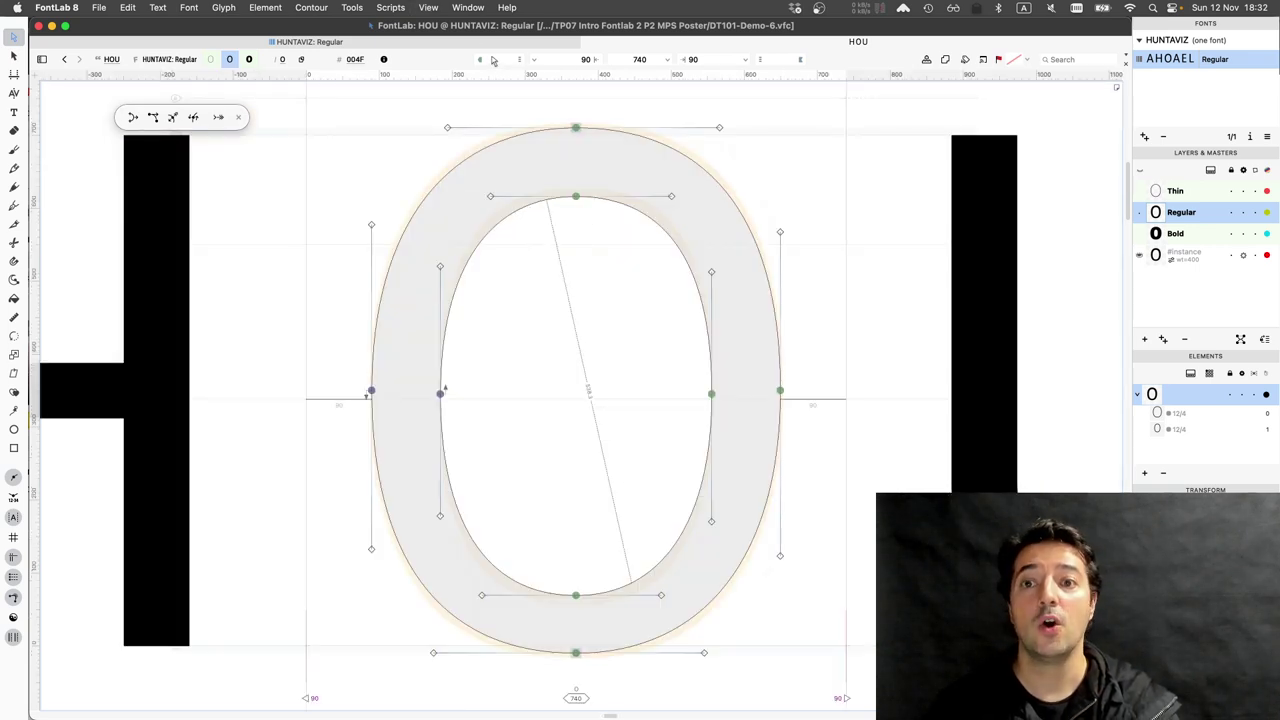
left_click(428, 8)
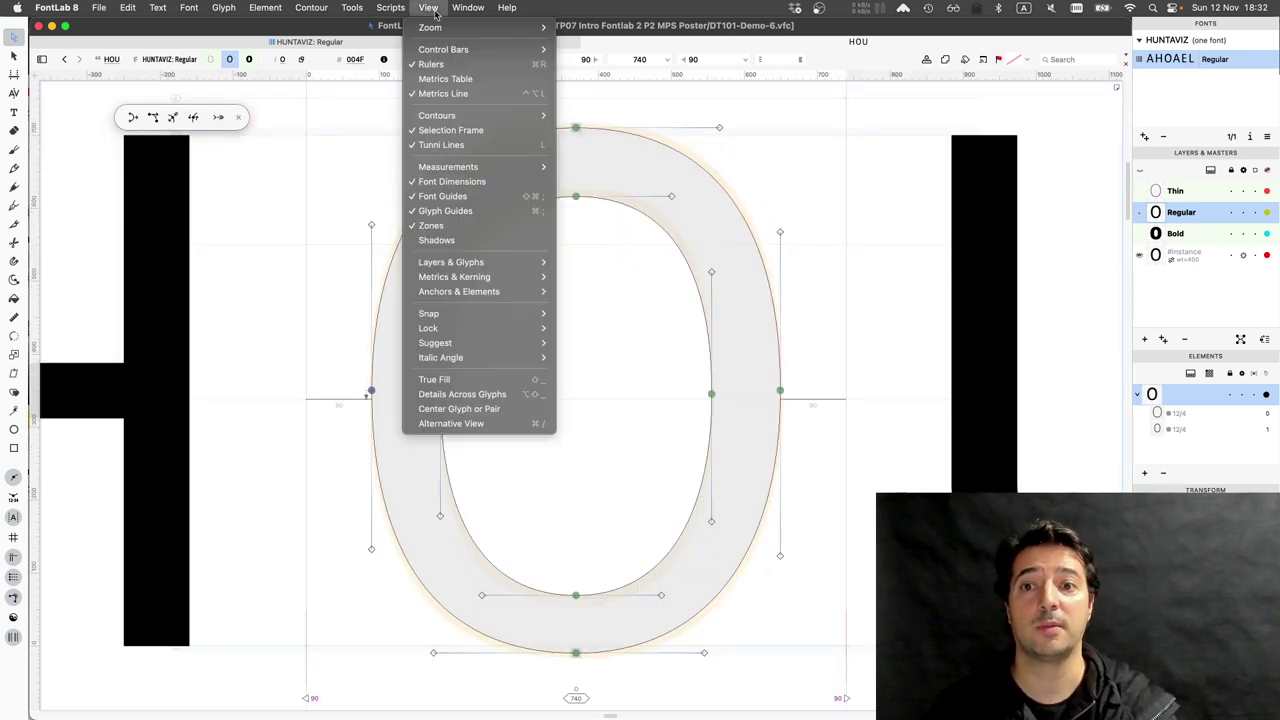
mouse_move(460, 118)
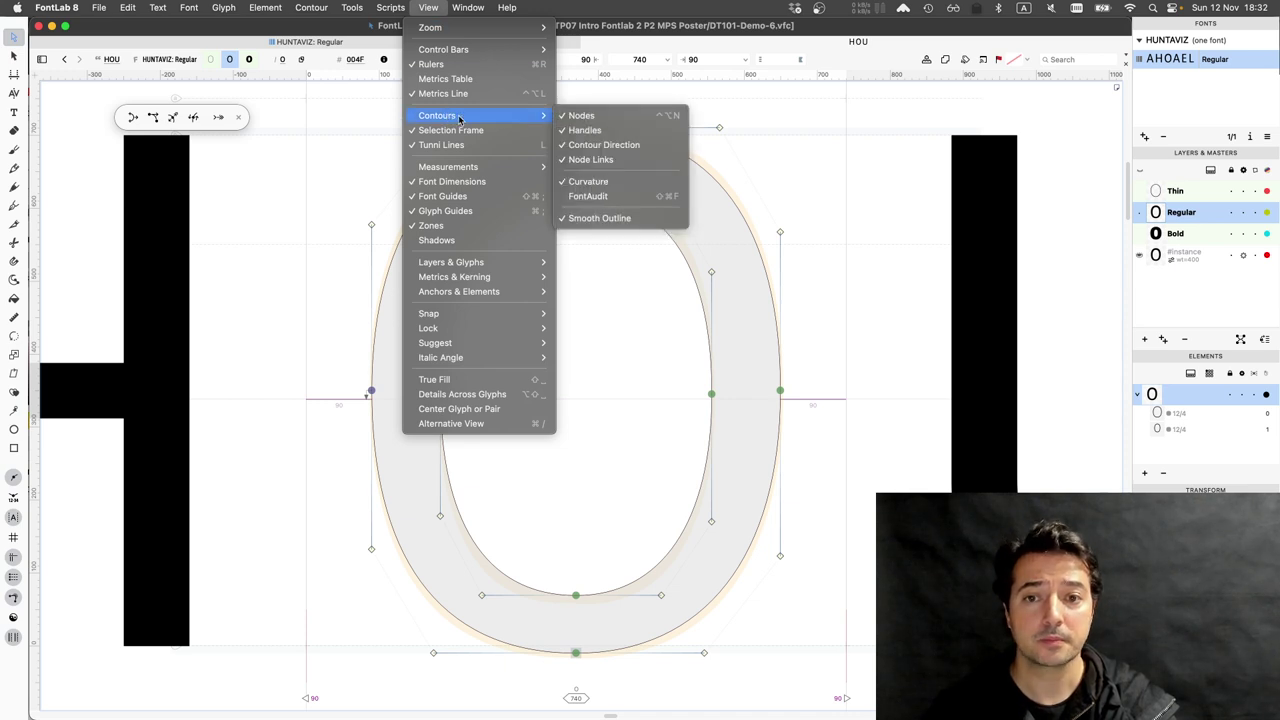
left_click(587, 196)
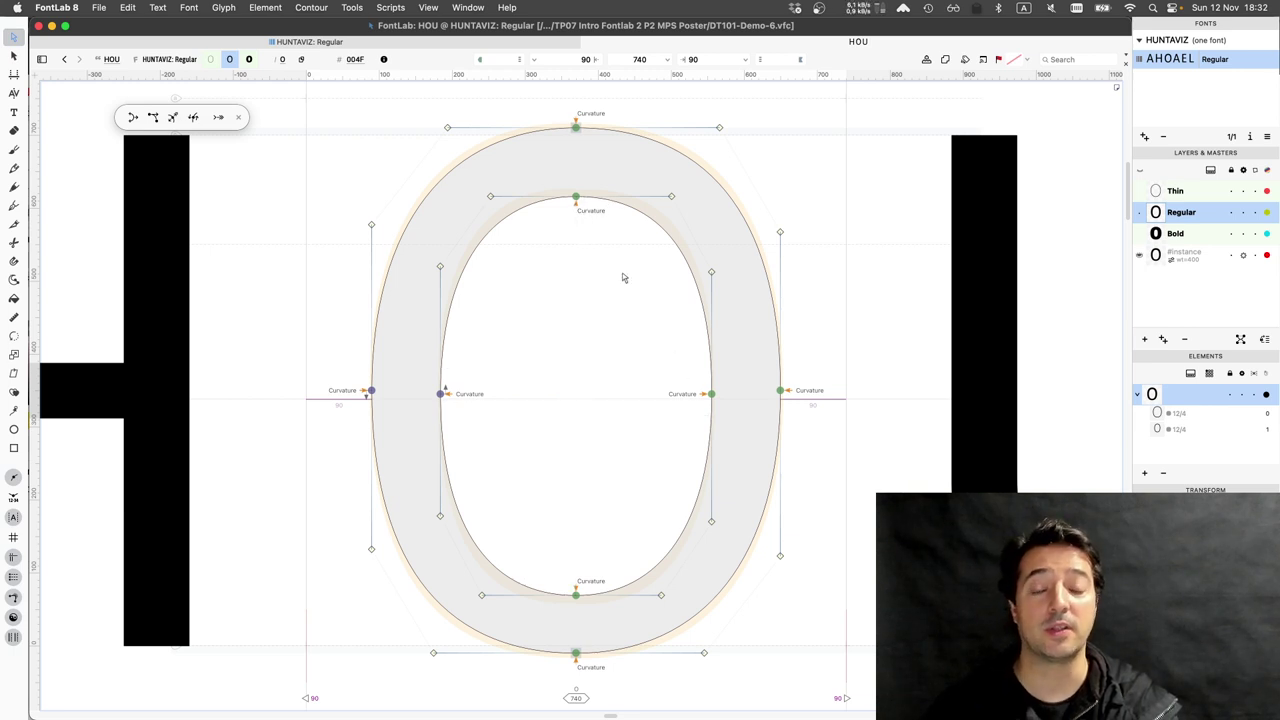
Apply the FontAudit curvature fix to the O's inner and outer top nodes and preview the filled letter
left_click(578, 208)
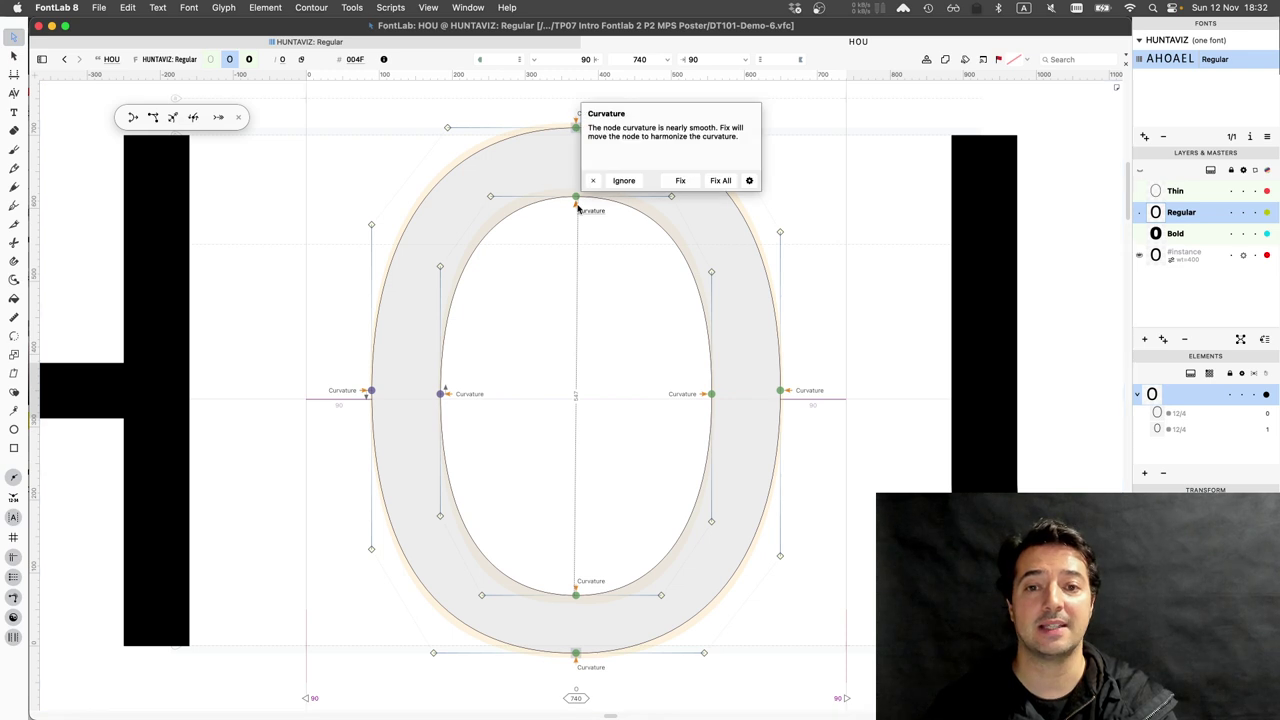
left_click(674, 182)
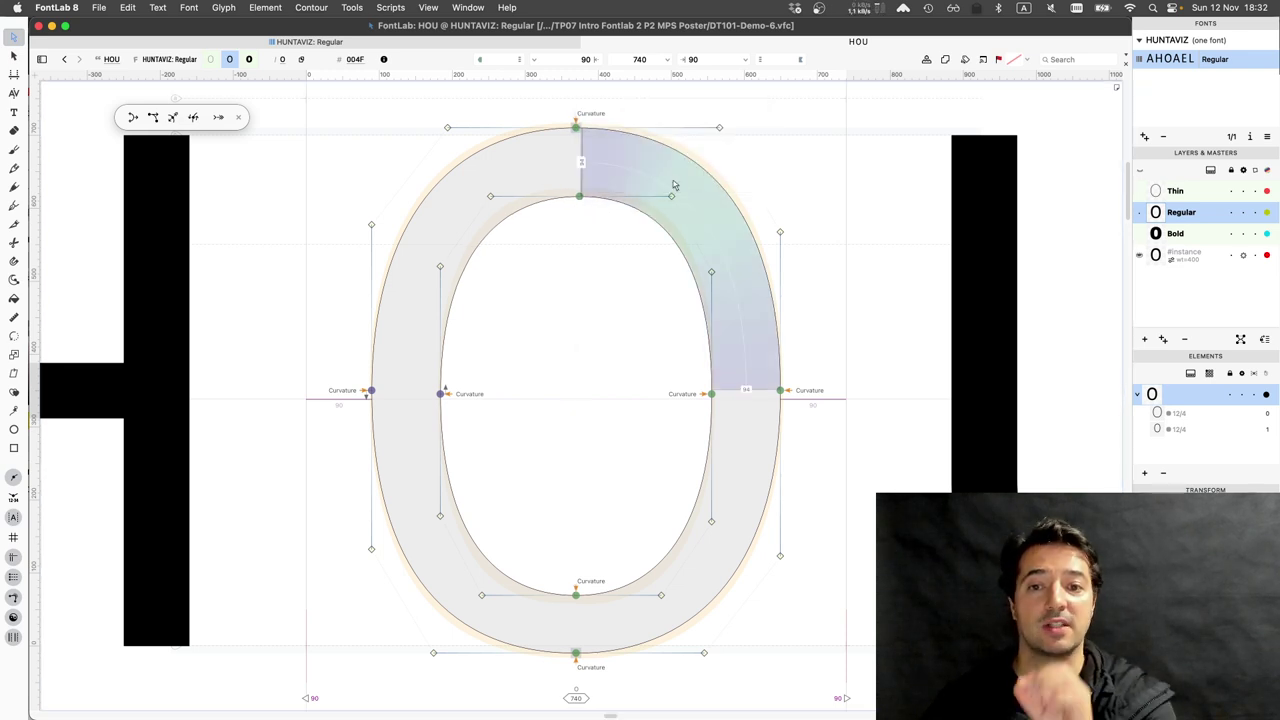
left_click(594, 115)
left_click(678, 112)
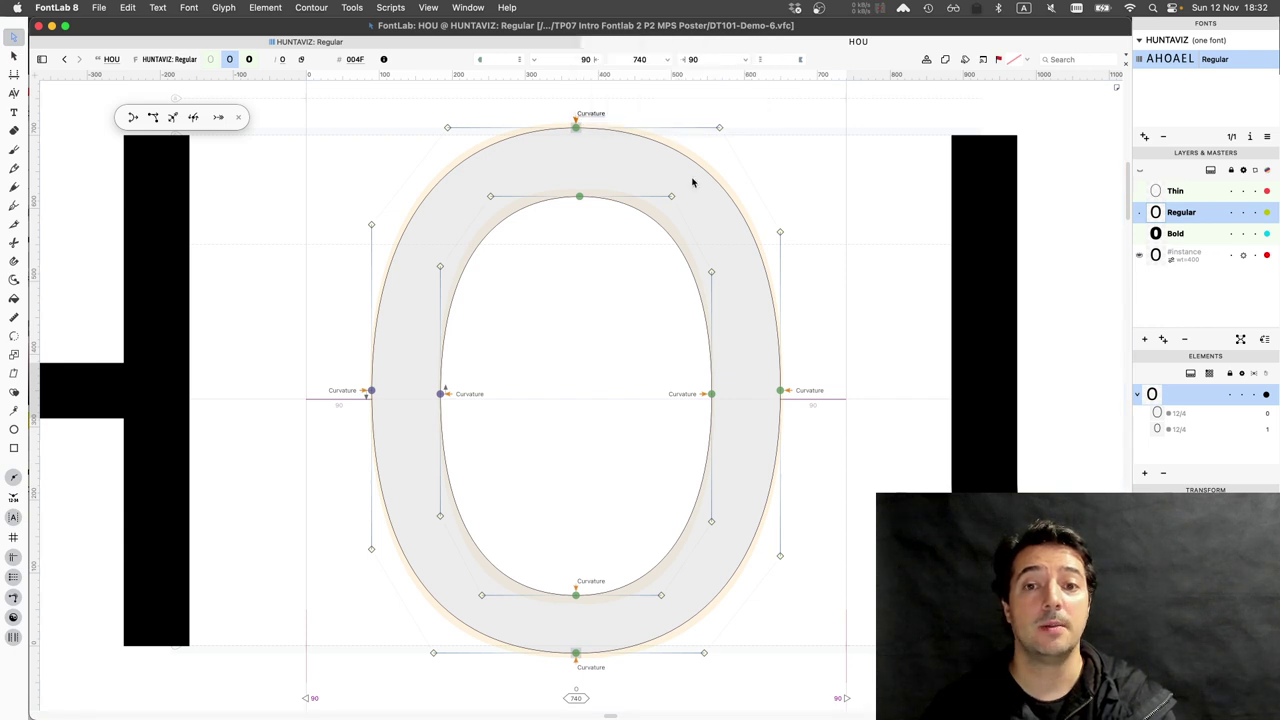
key("grave")
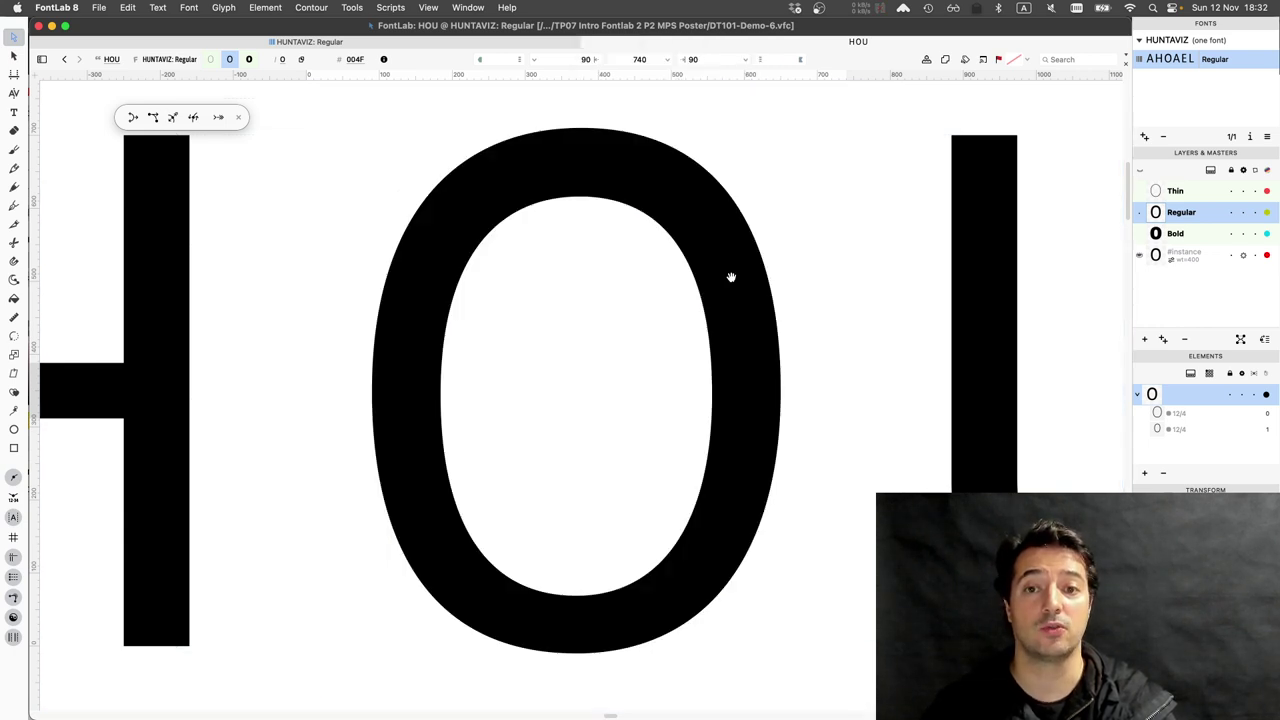
key("grave")
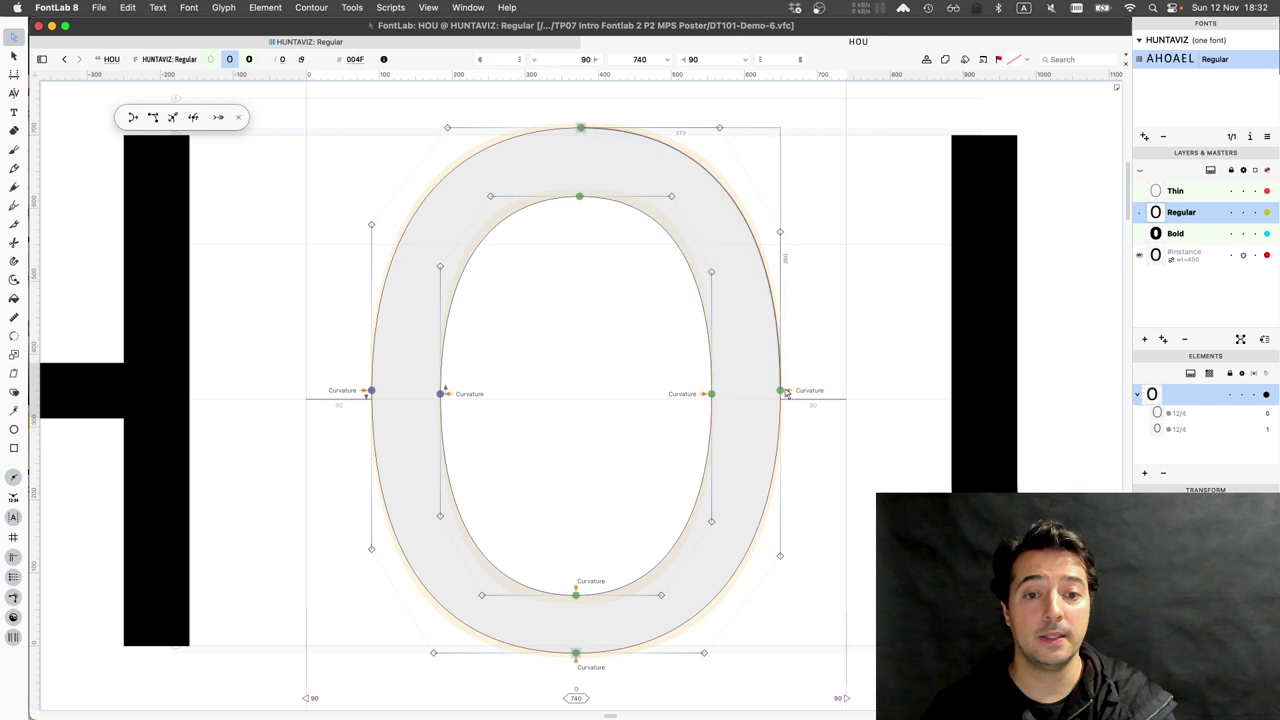
Fix the curvature at the O's outer right node and apply Fix All to the remaining curvature problems
left_click(790, 392)
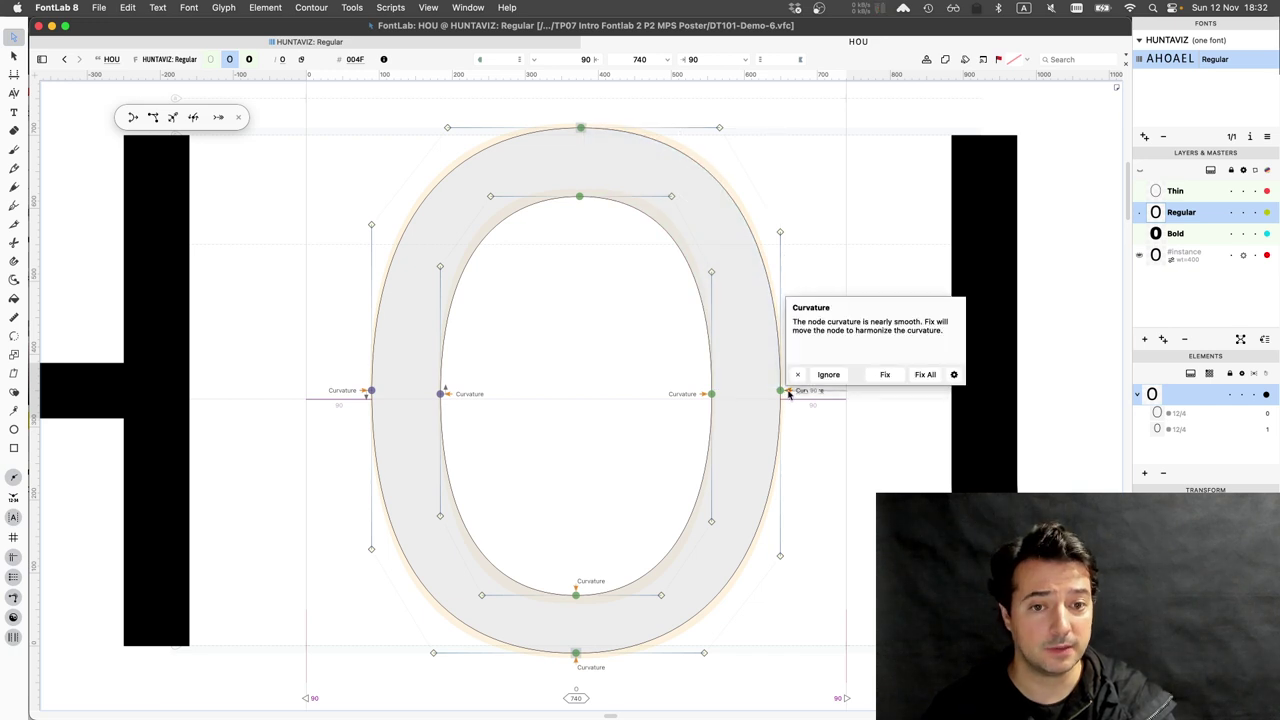
left_click(888, 373)
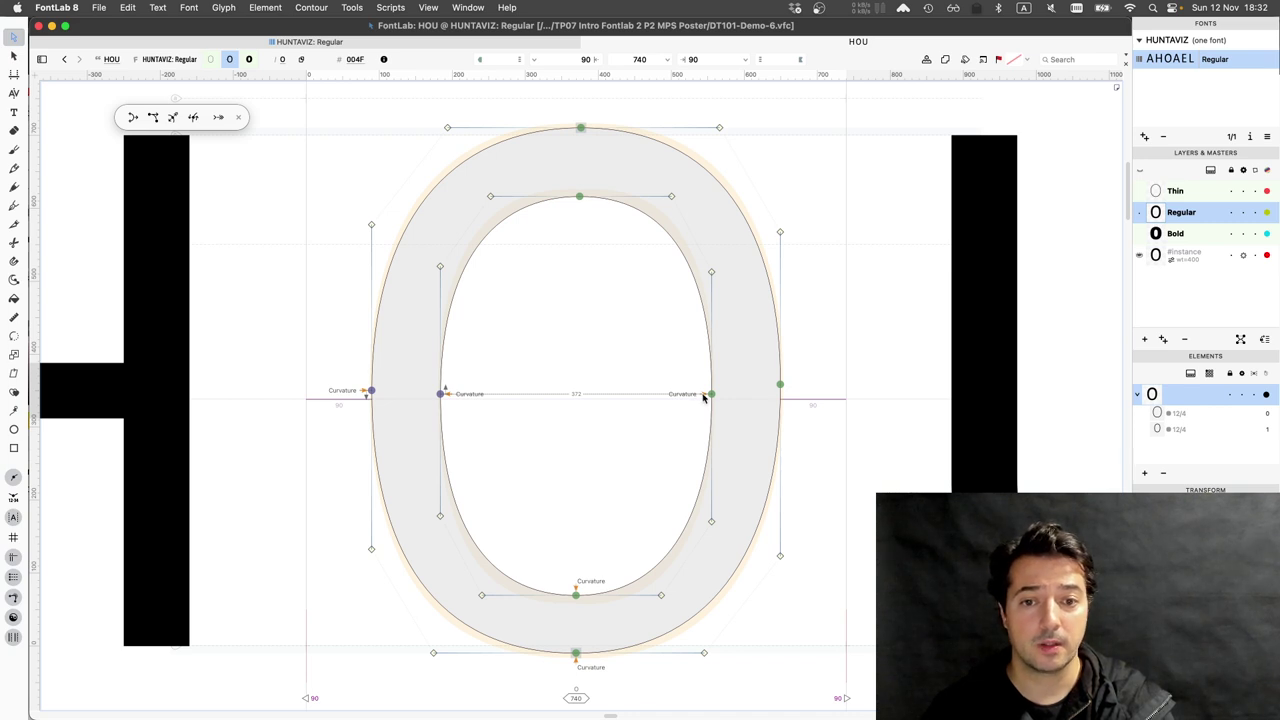
left_click(707, 396)
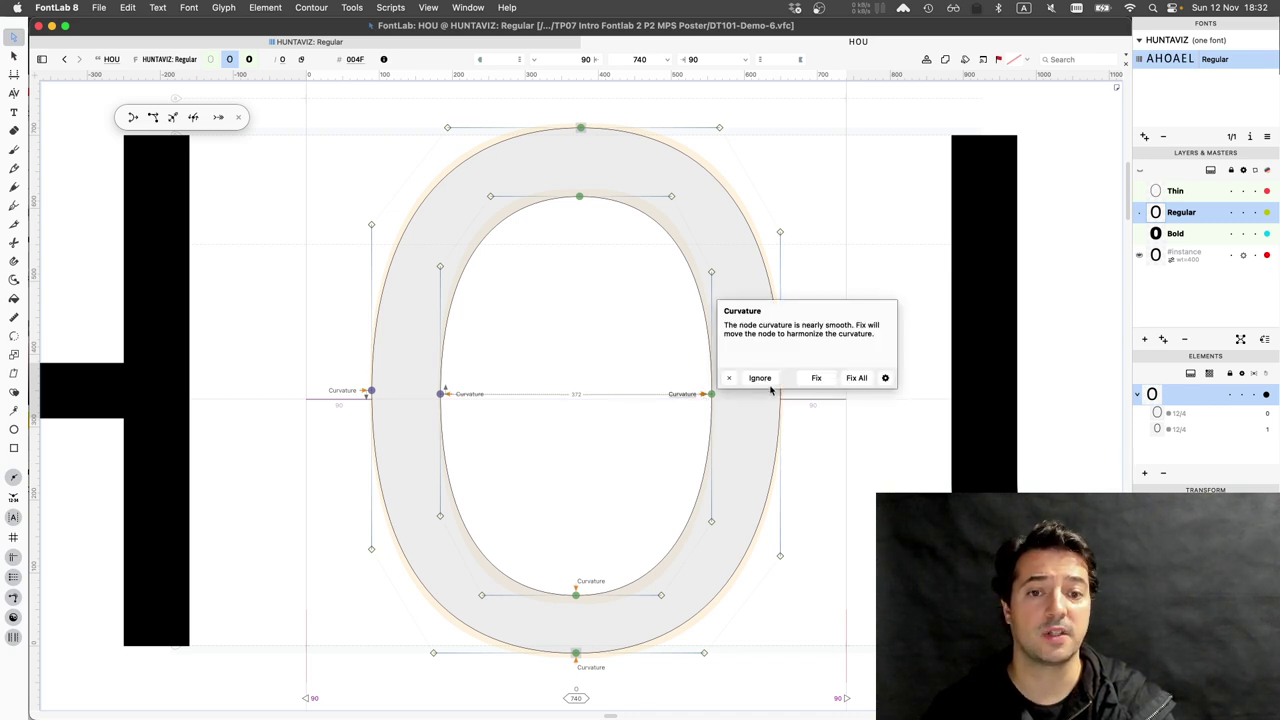
left_click(852, 377)
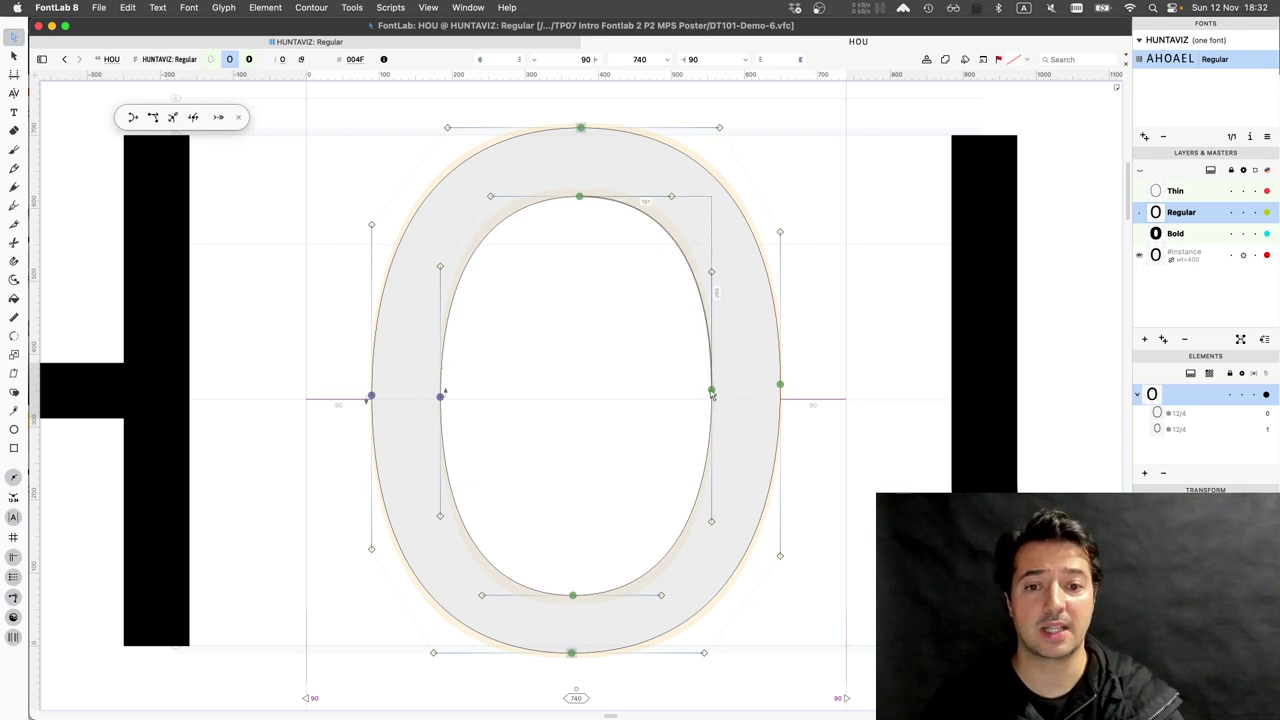
Try moving the O's inner right node up to X 551, Y 420 and undo the move
left_click_drag(712, 395, 708, 341)
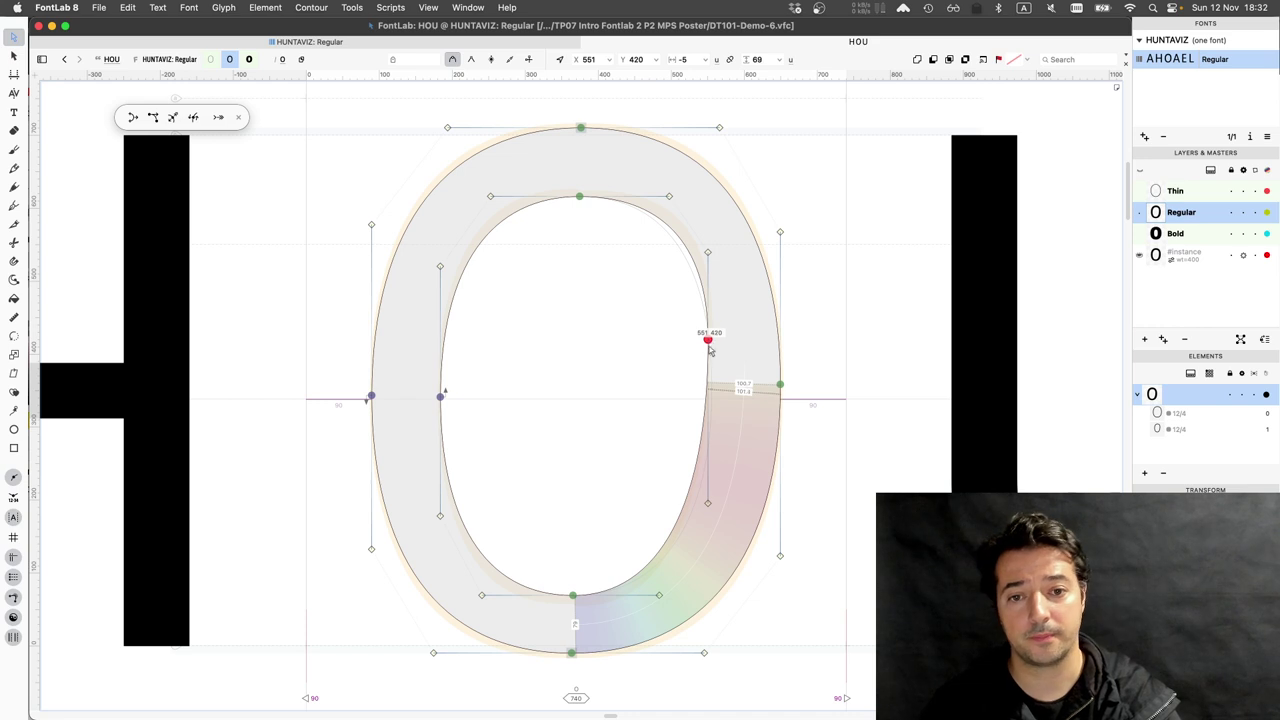
key("super+z")
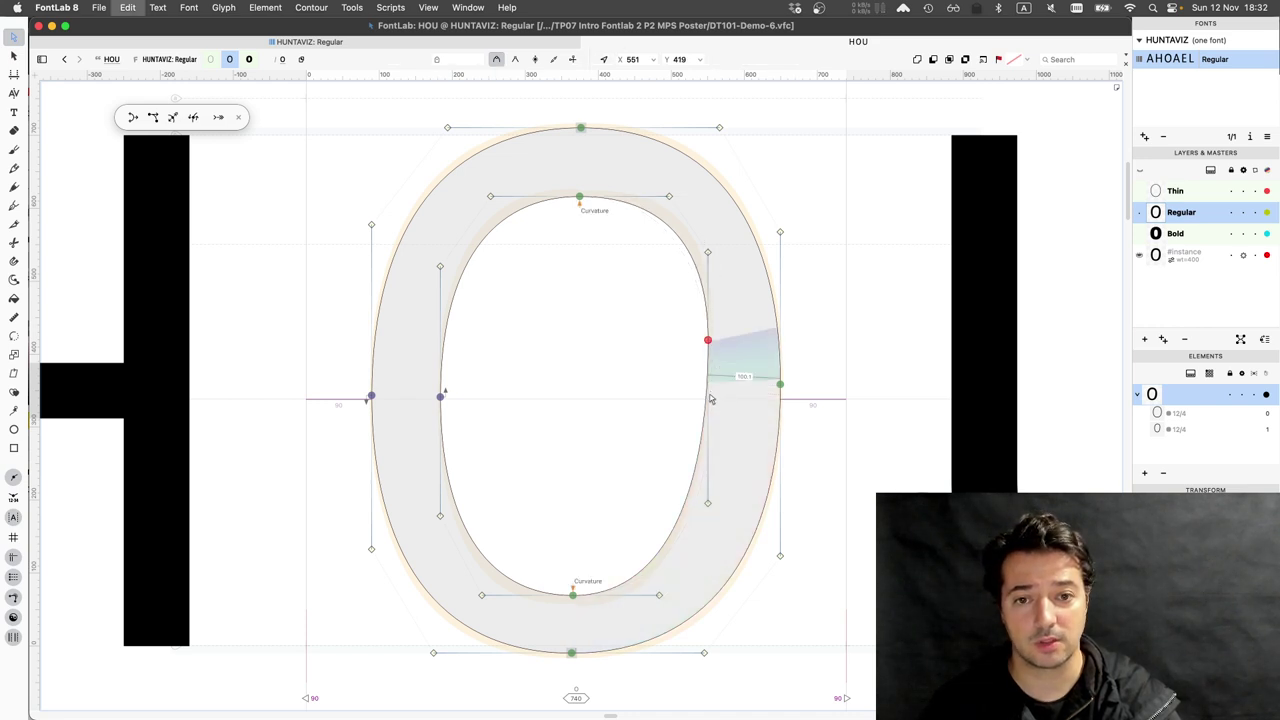
key("super+z")
Slide the O's inner right node up along the curve to X 551, Y 426 and apply the FontAudit extremum fix beneath it
left_click(711, 394)
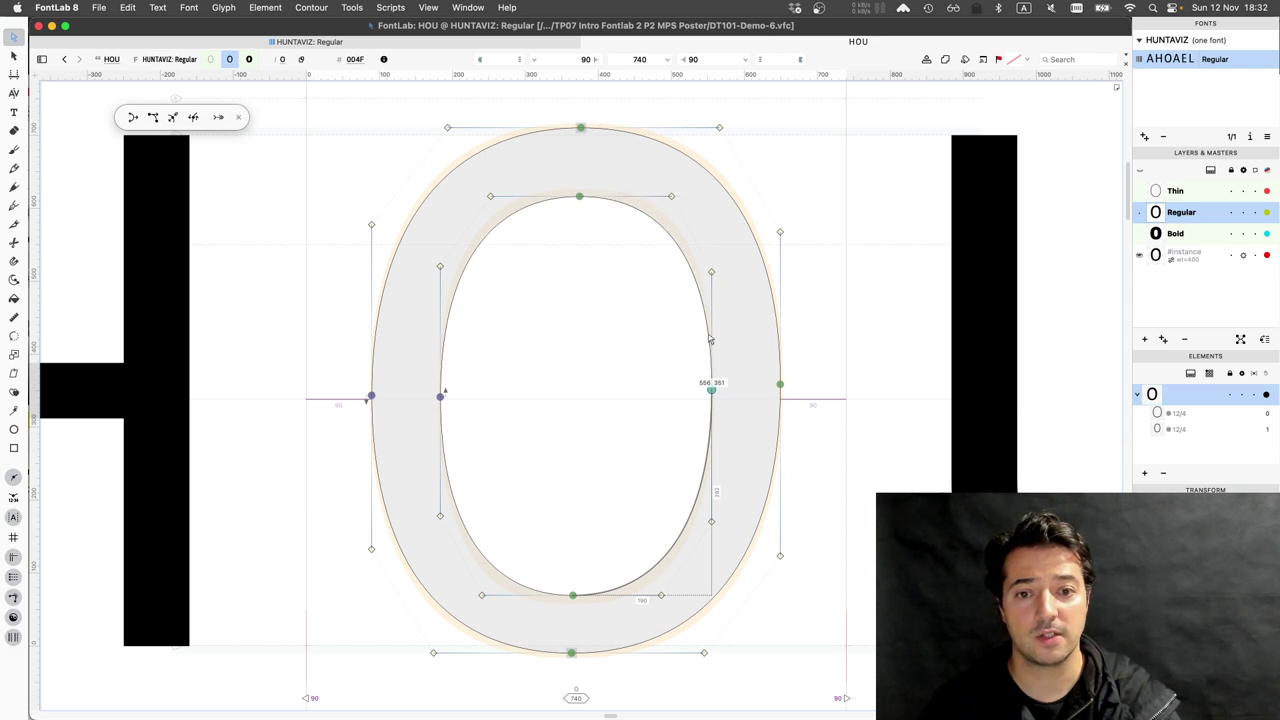
key("super+shift+z")
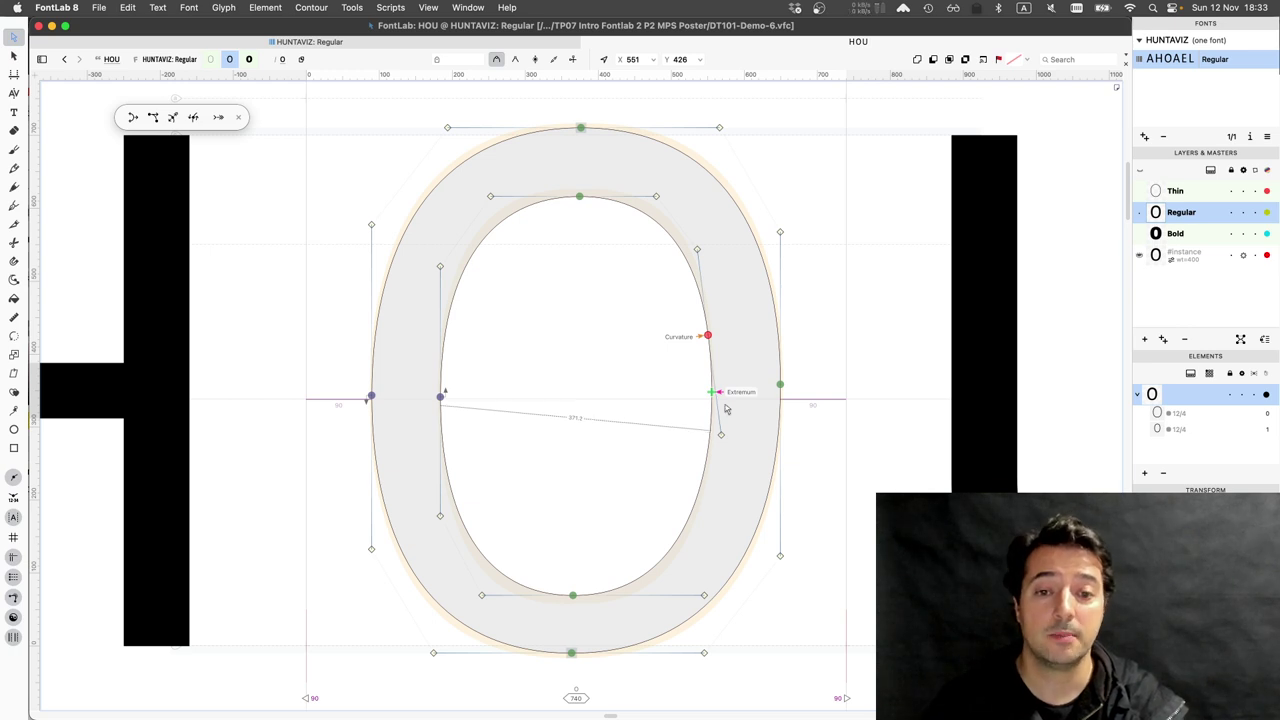
mouse_move(738, 398)
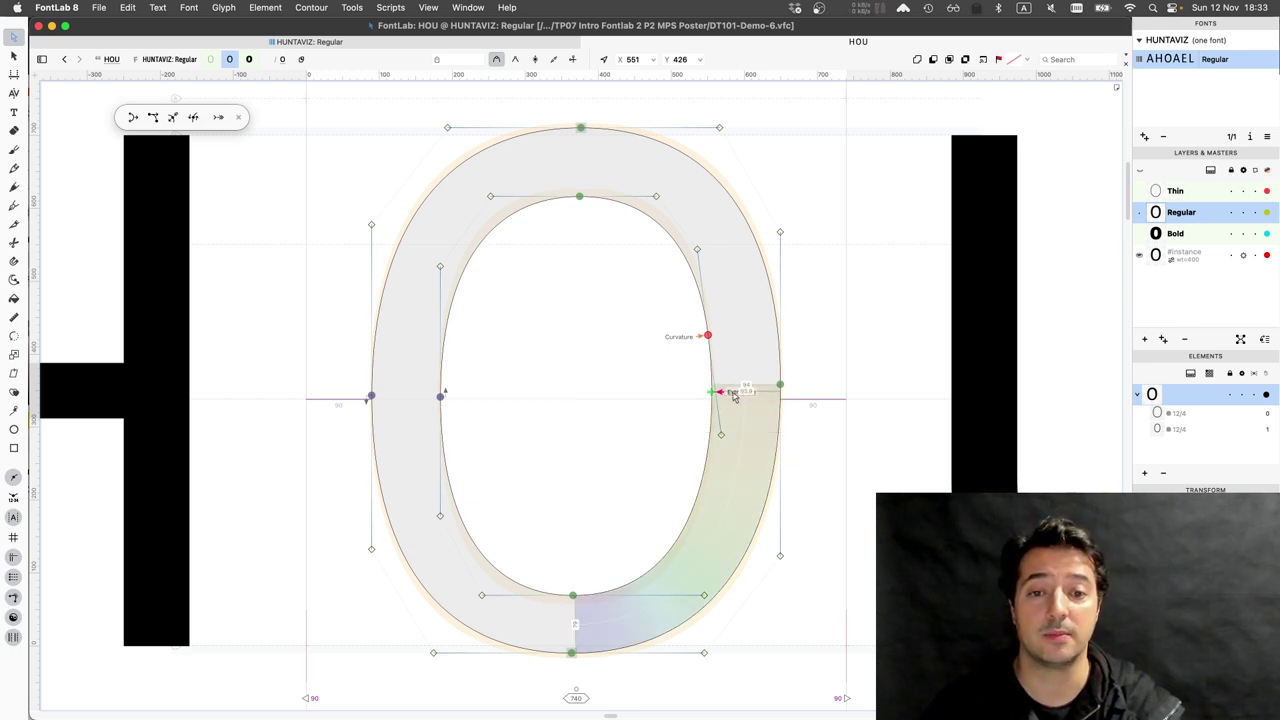
left_click(738, 394)
left_click(817, 377)
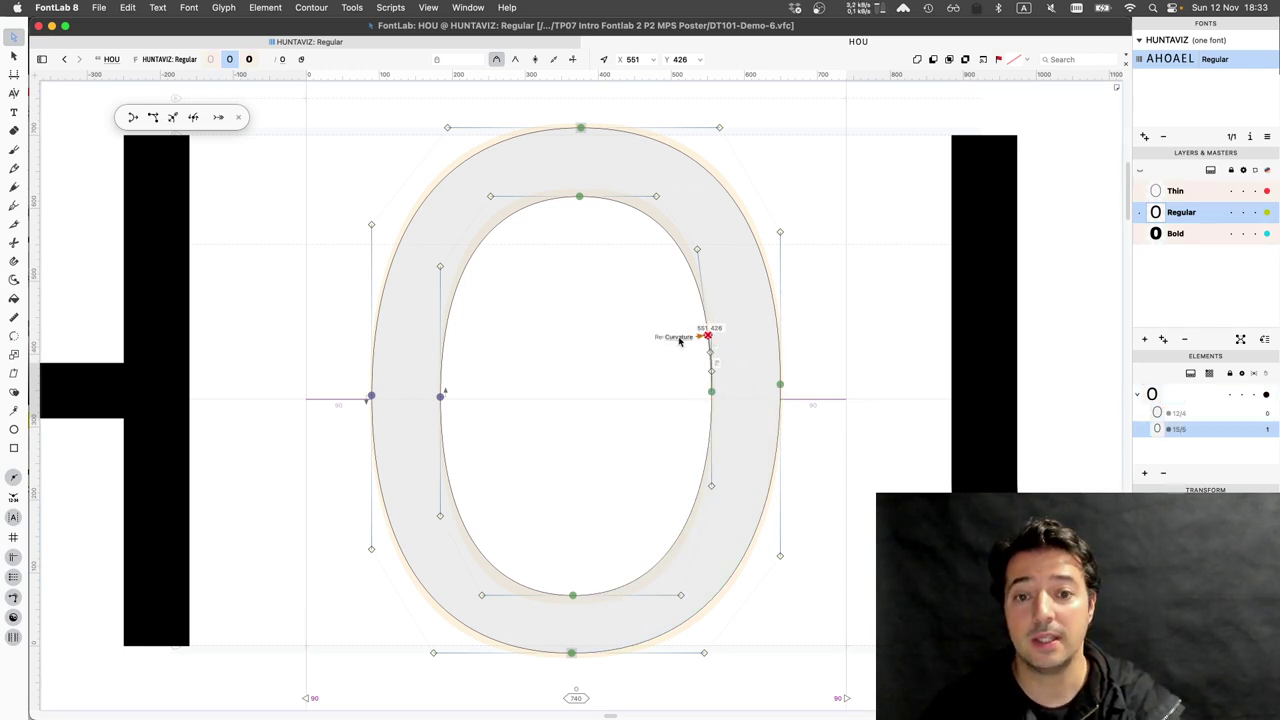
Delete the surplus node at X 551, Y 426 and apply the curvature fix to the O's inner right extremum node
mouse_move(695, 334)
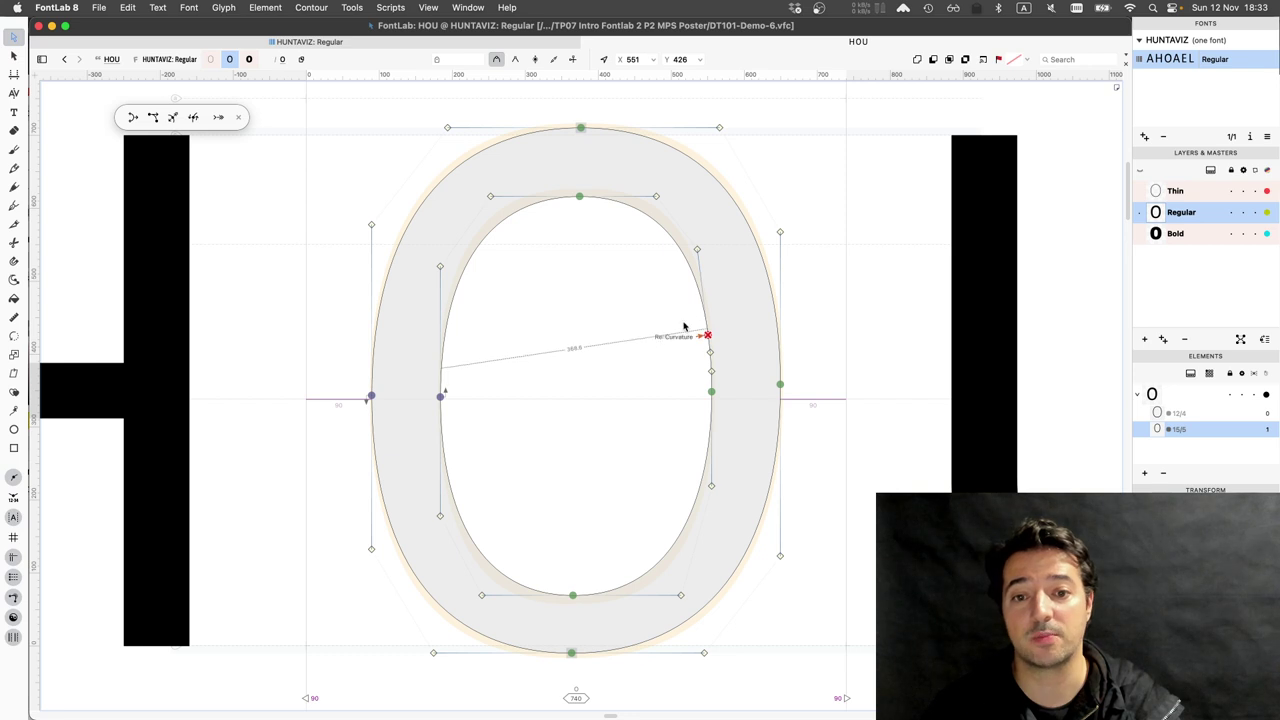
left_click_drag(717, 341, 717, 341)
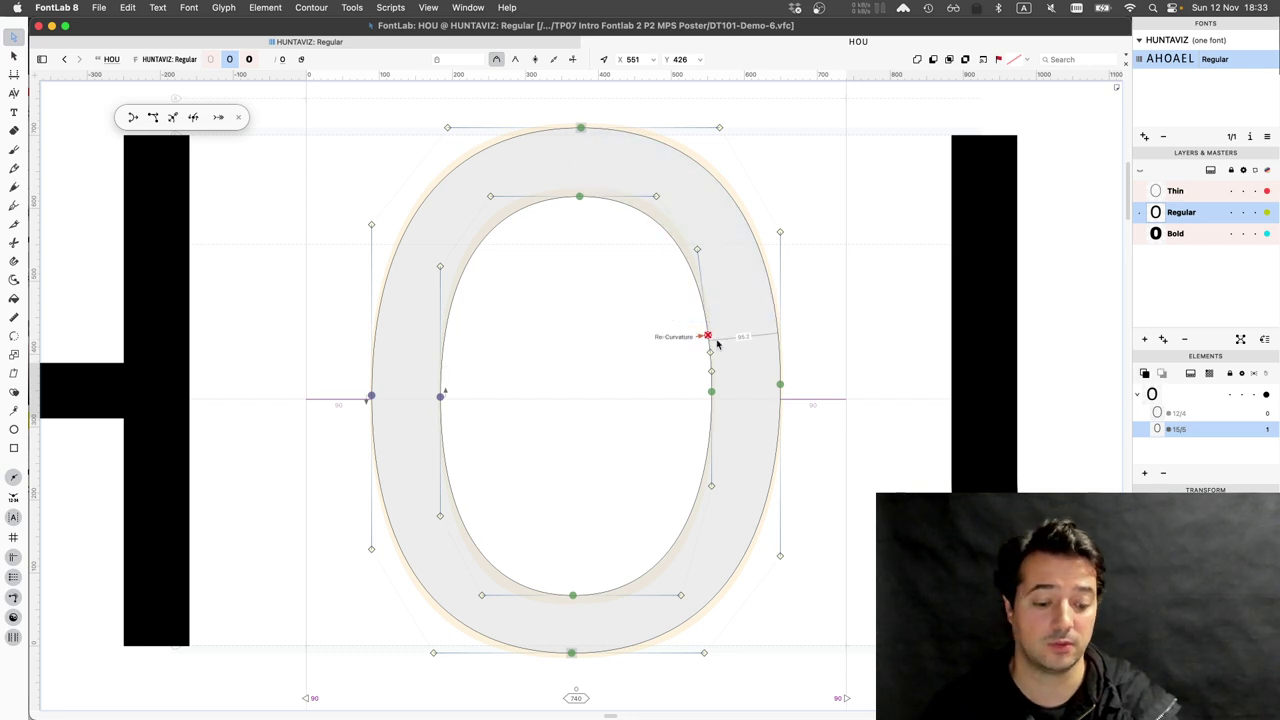
key("Delete")
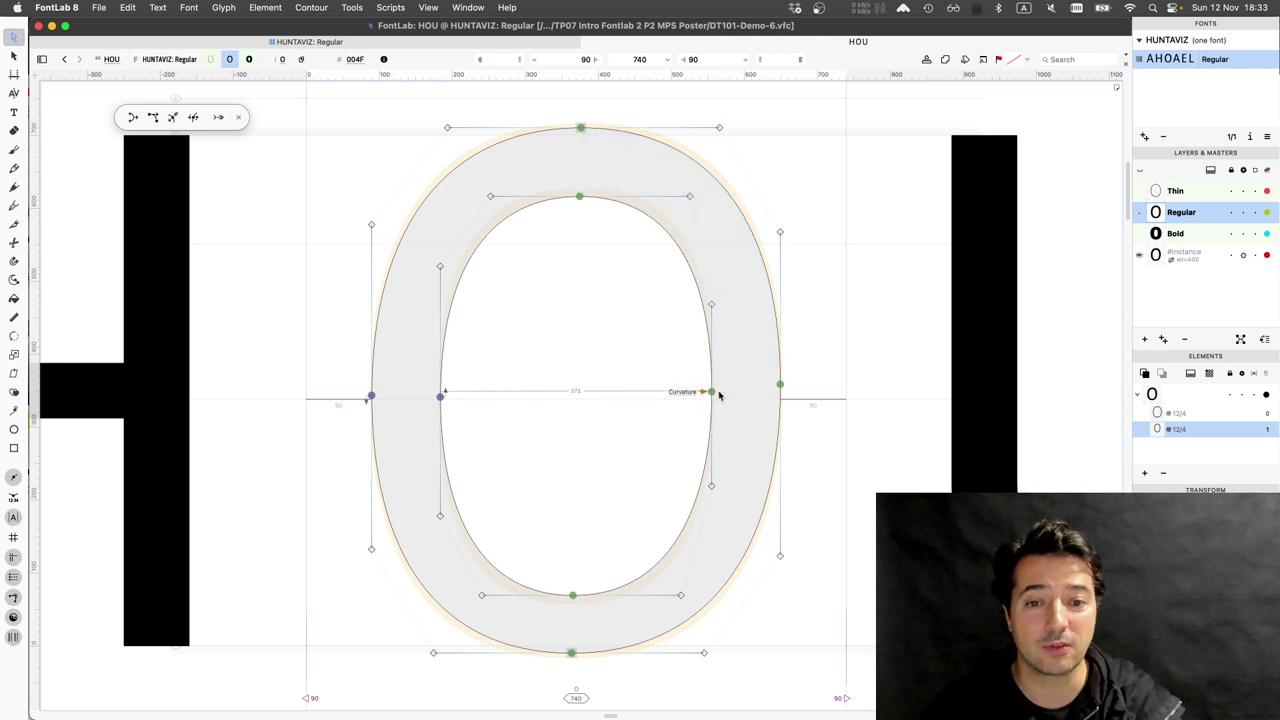
left_click(688, 393)
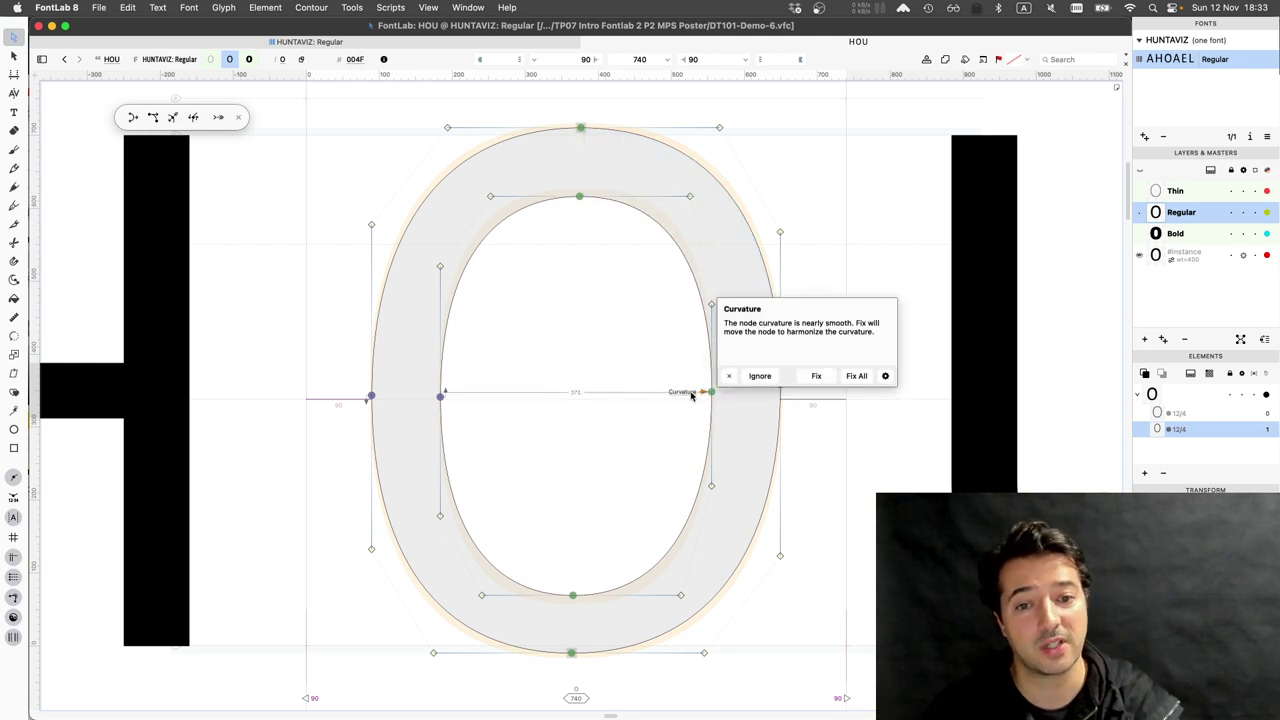
left_click(806, 384)
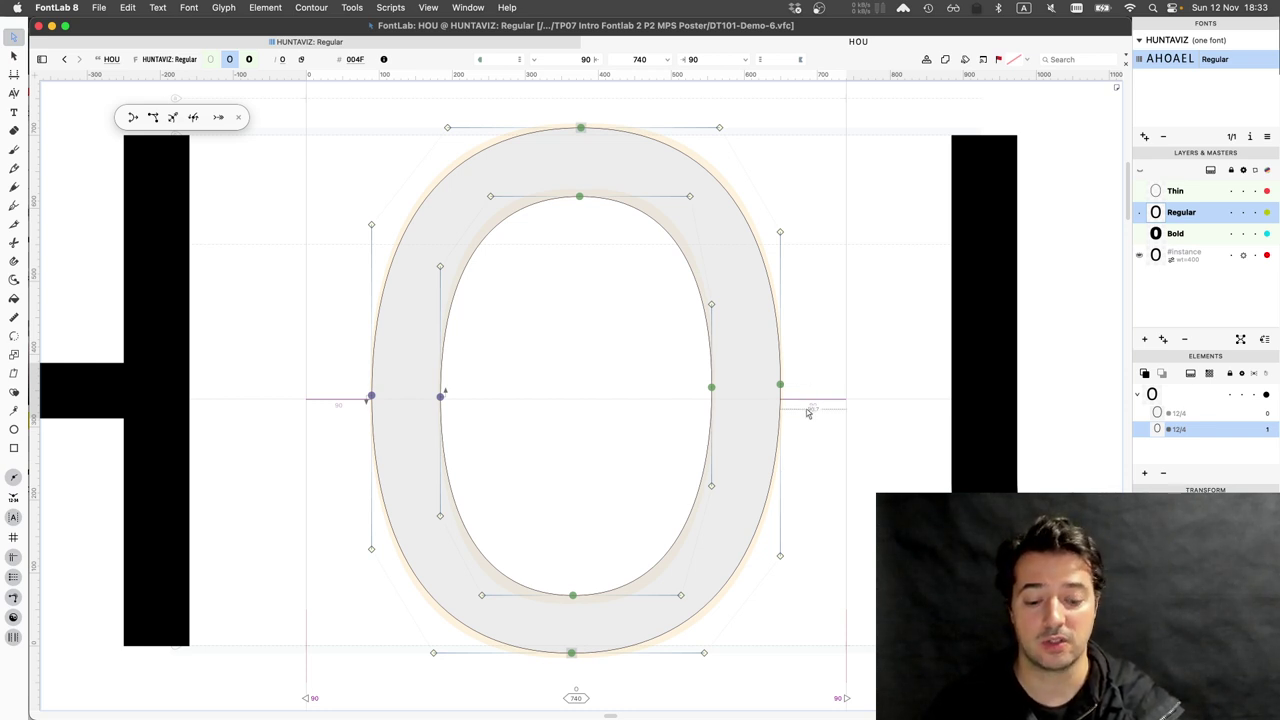
Raise the O's inner top node to X 375, Y 631 and preview the filled letter
key("super+minus")
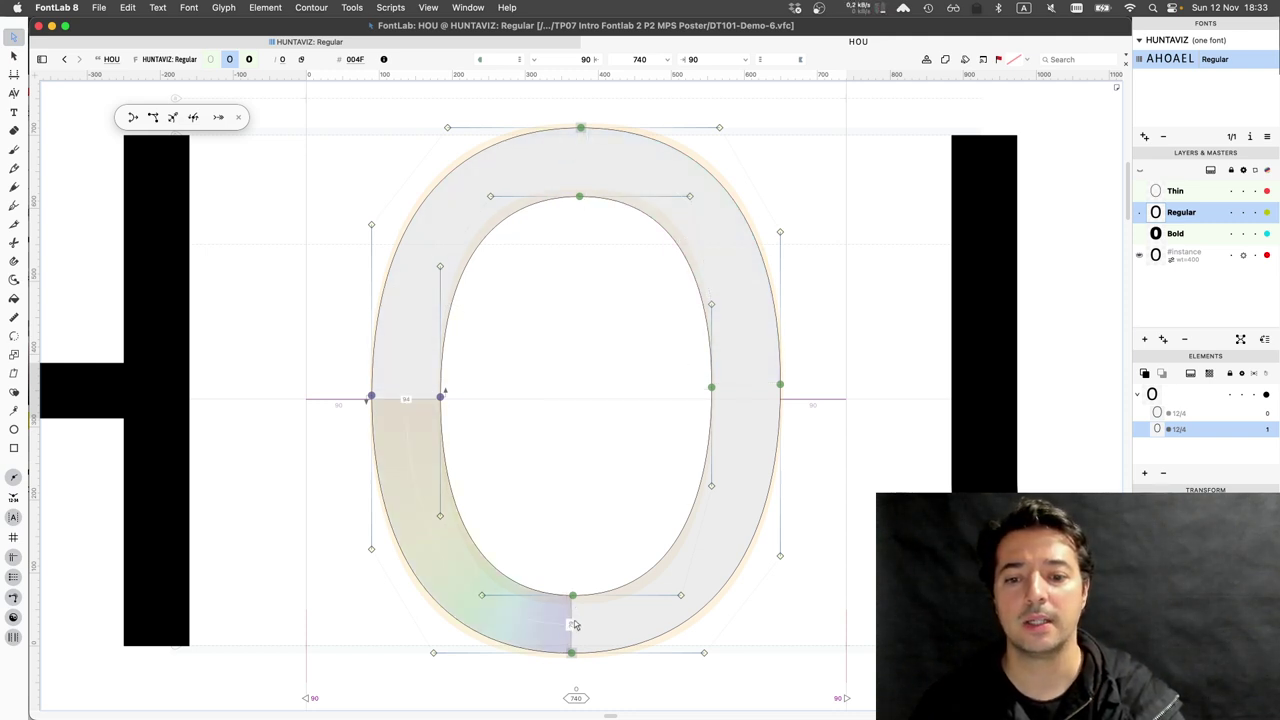
left_click(580, 197)
key("Up")
key("Up")
key("Up")
key("Up")
key("Up")
key("Up")
key("Up")
key("Up")
key("Up")
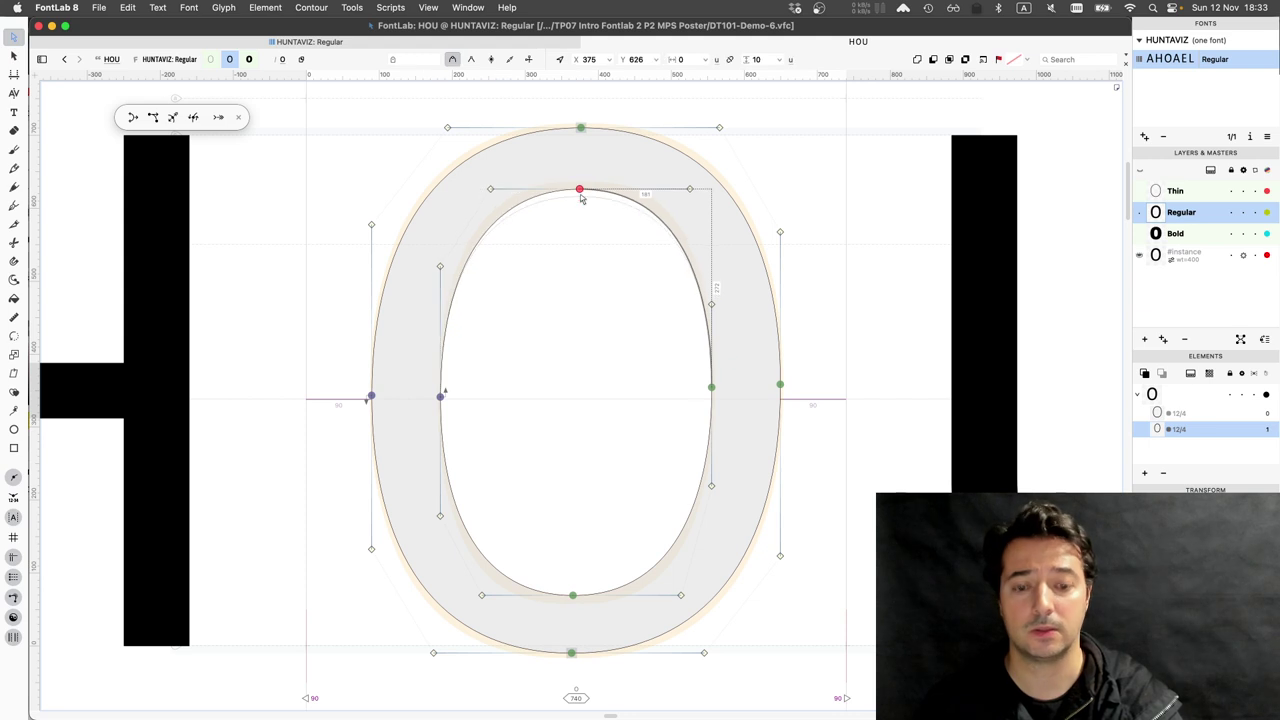
key("Up")
key("Up")
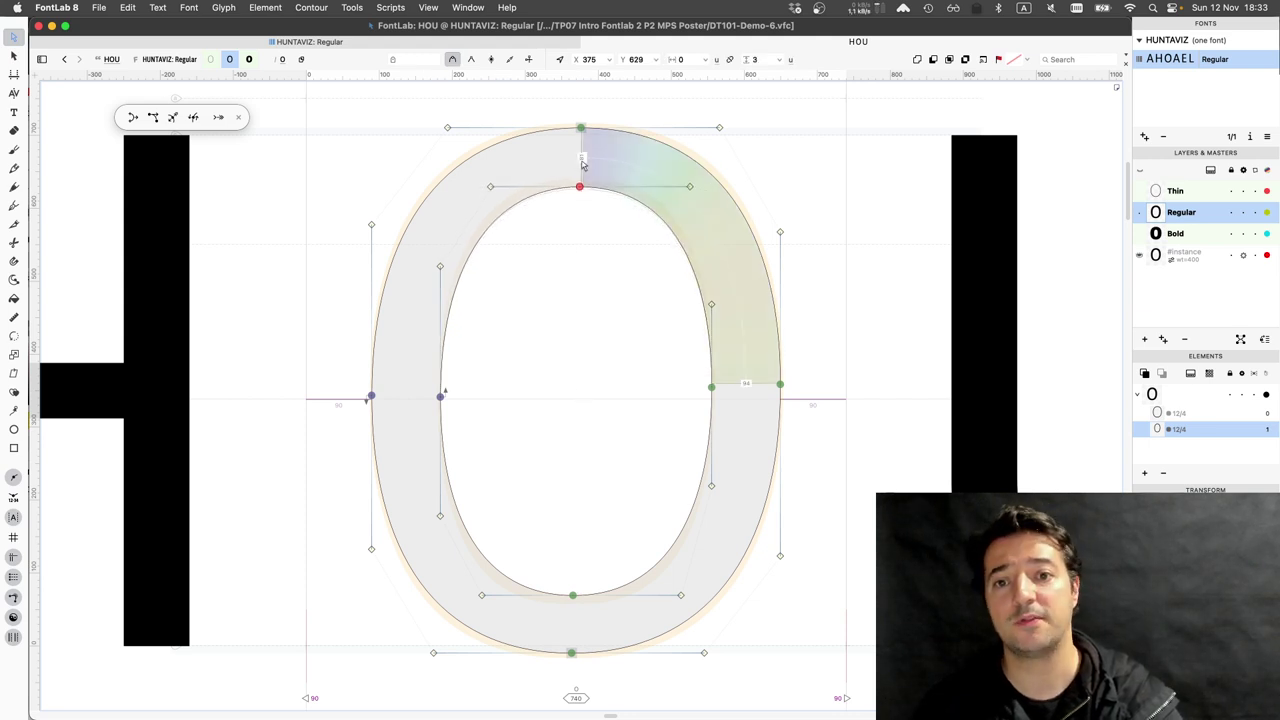
key("Up")
key("Up")
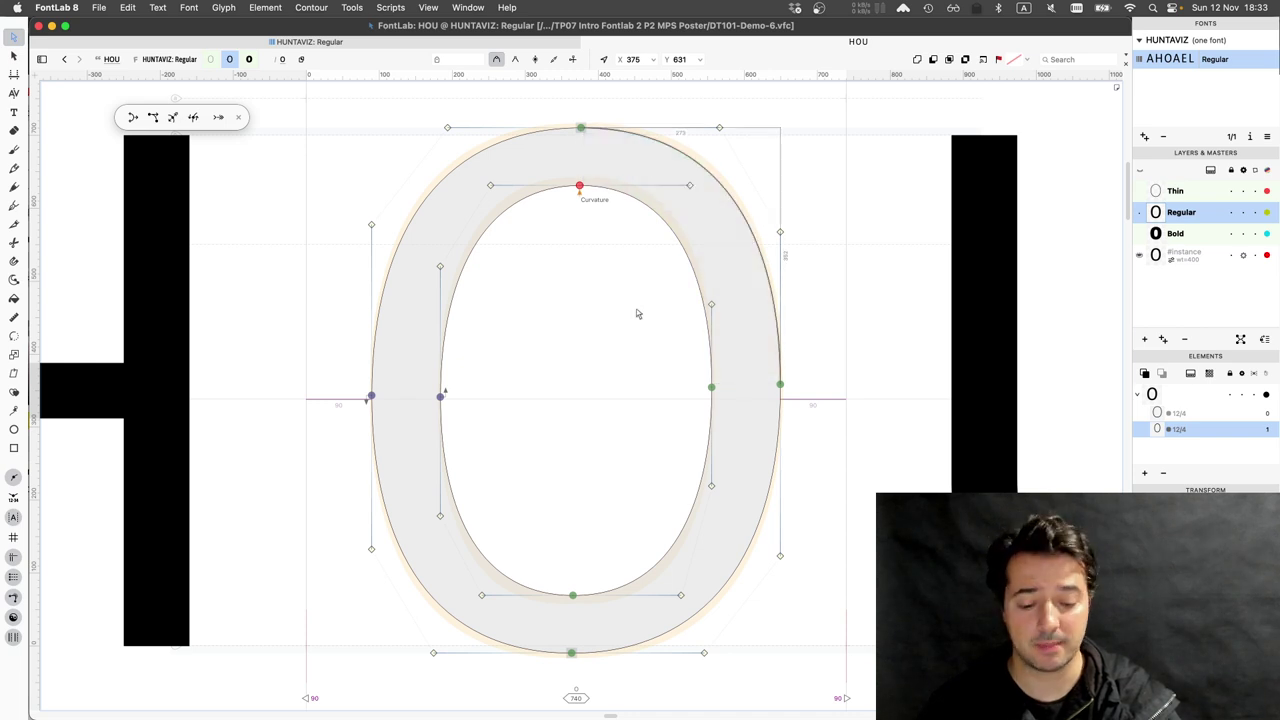
key("shift+super+m")
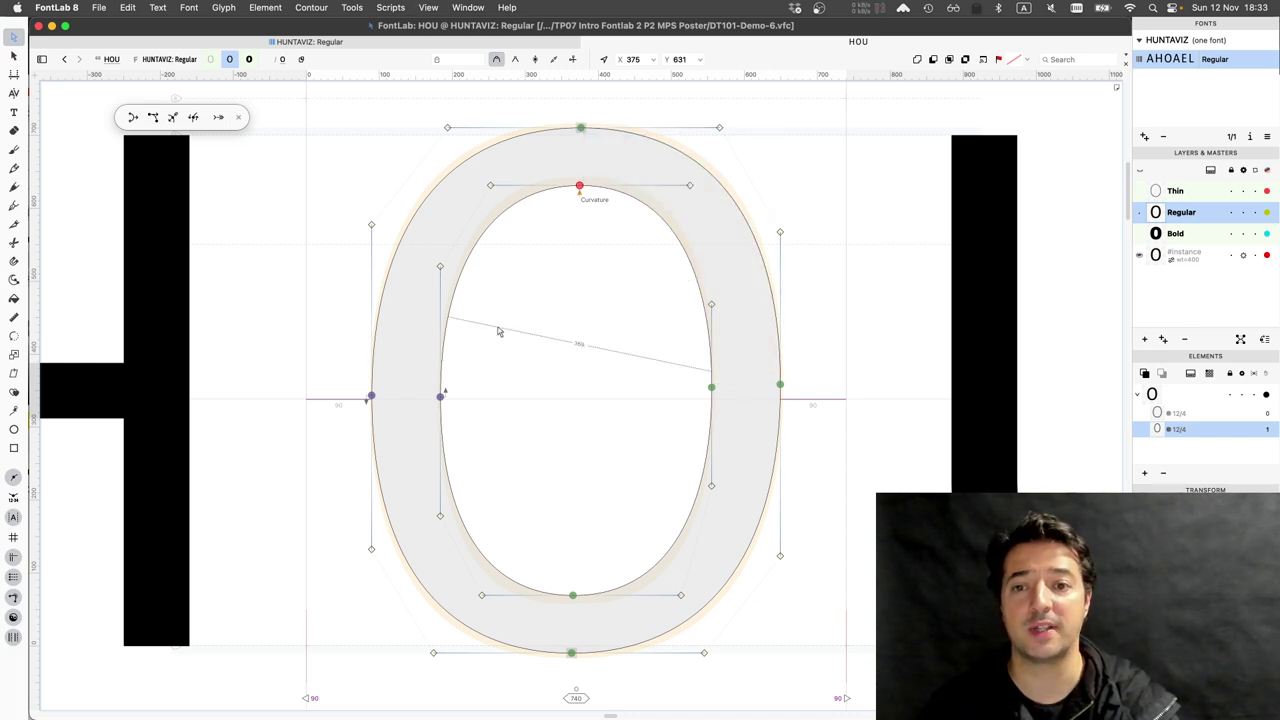
key("space")
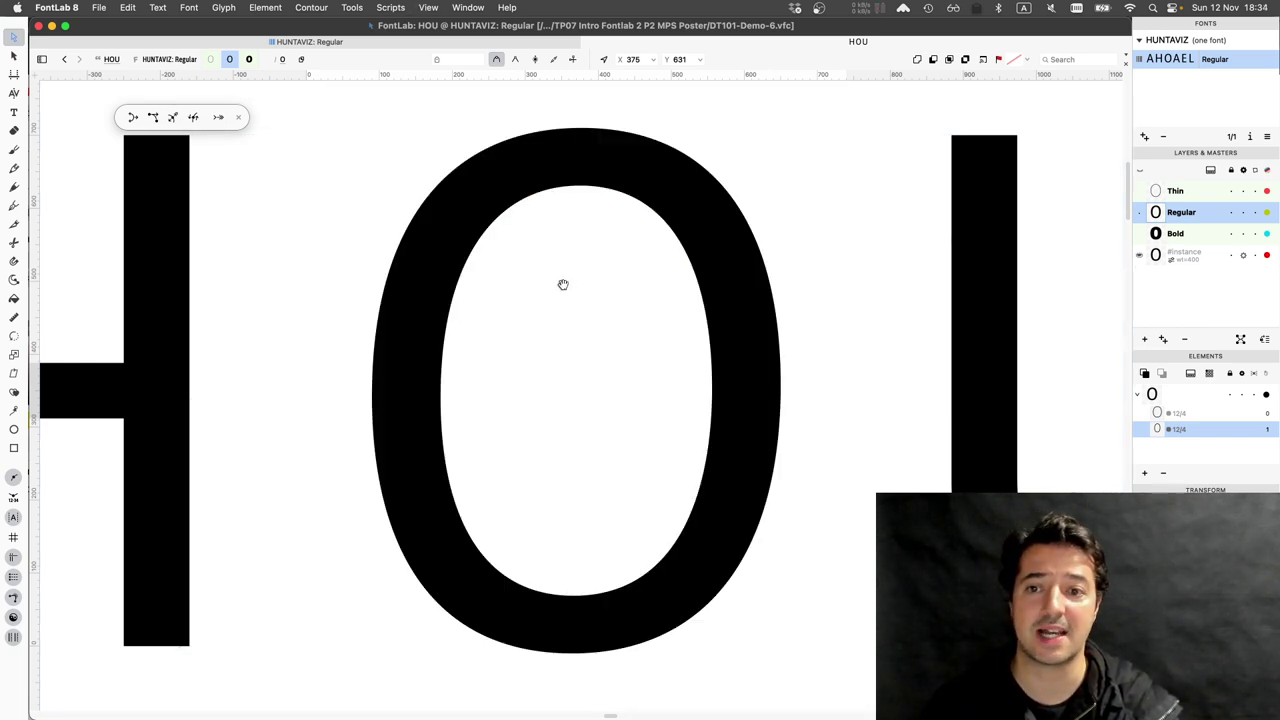
Open the H glyph for editing and check the thickness of its crossbar
left_click_drag(563, 284, 966, 266)
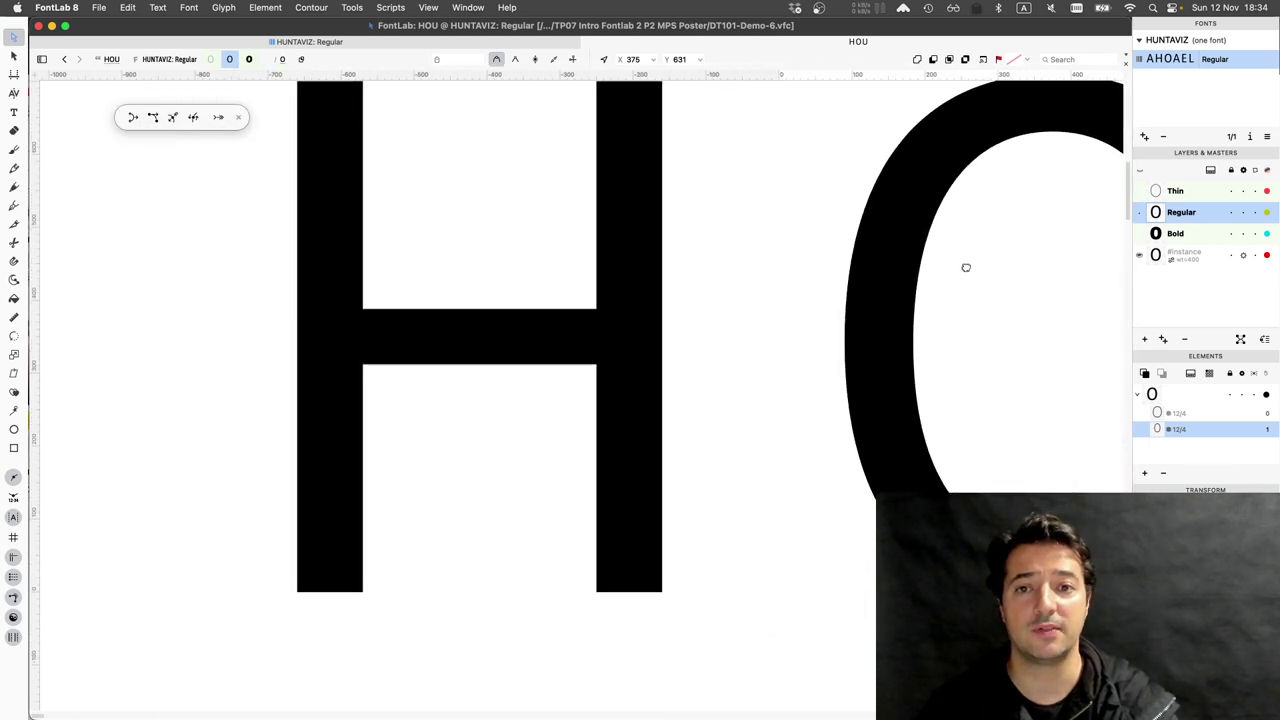
left_click(563, 275)
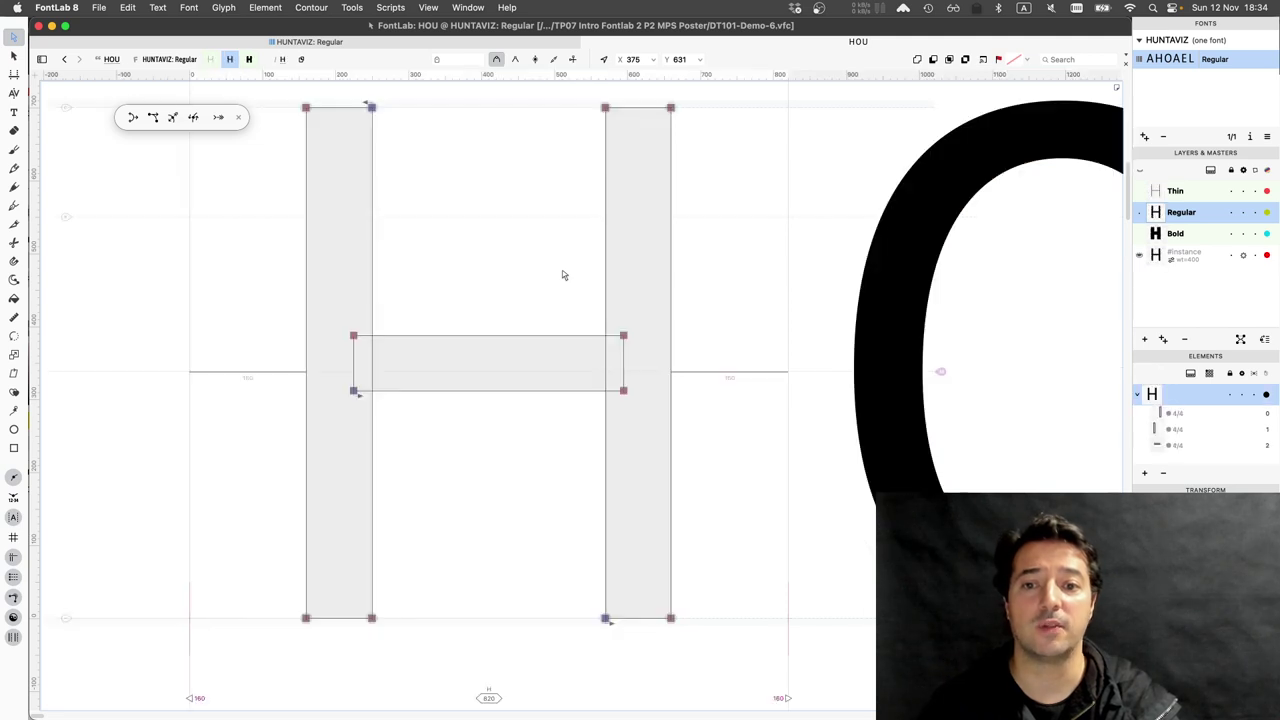
left_click(510, 365)
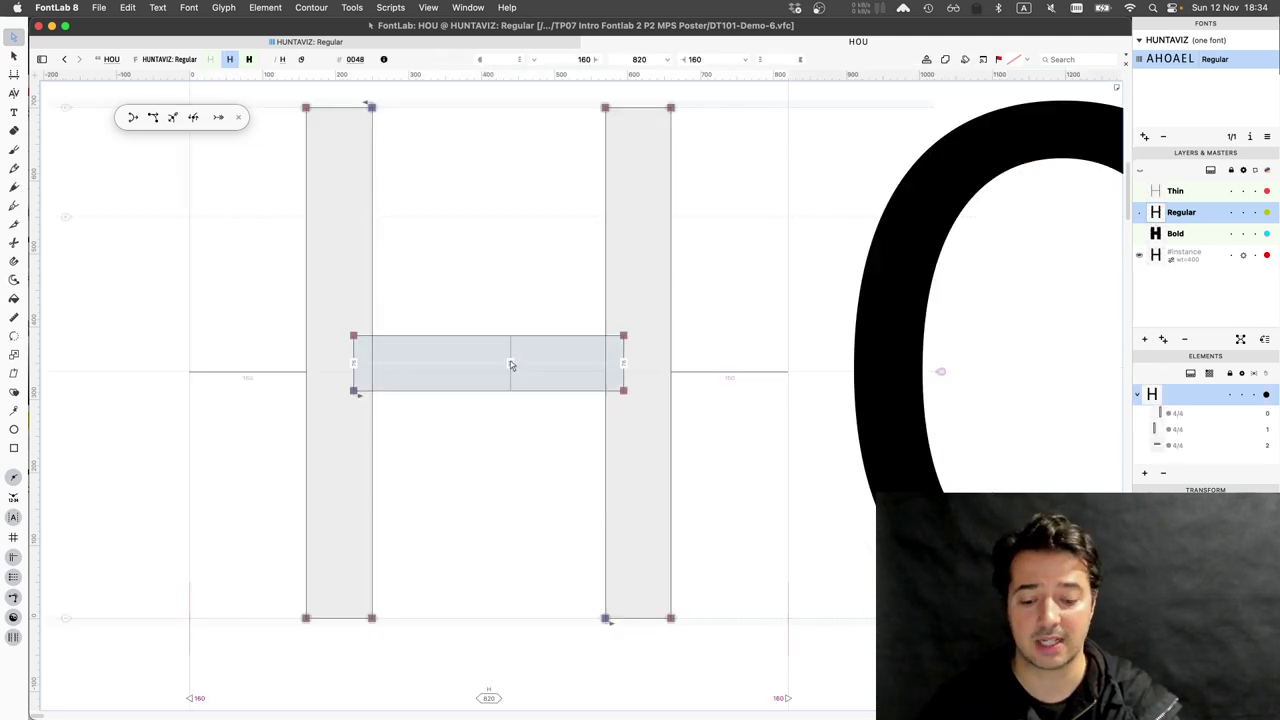
Insert the letters L and E in front of the H so the text reads LEHOU
key("t")
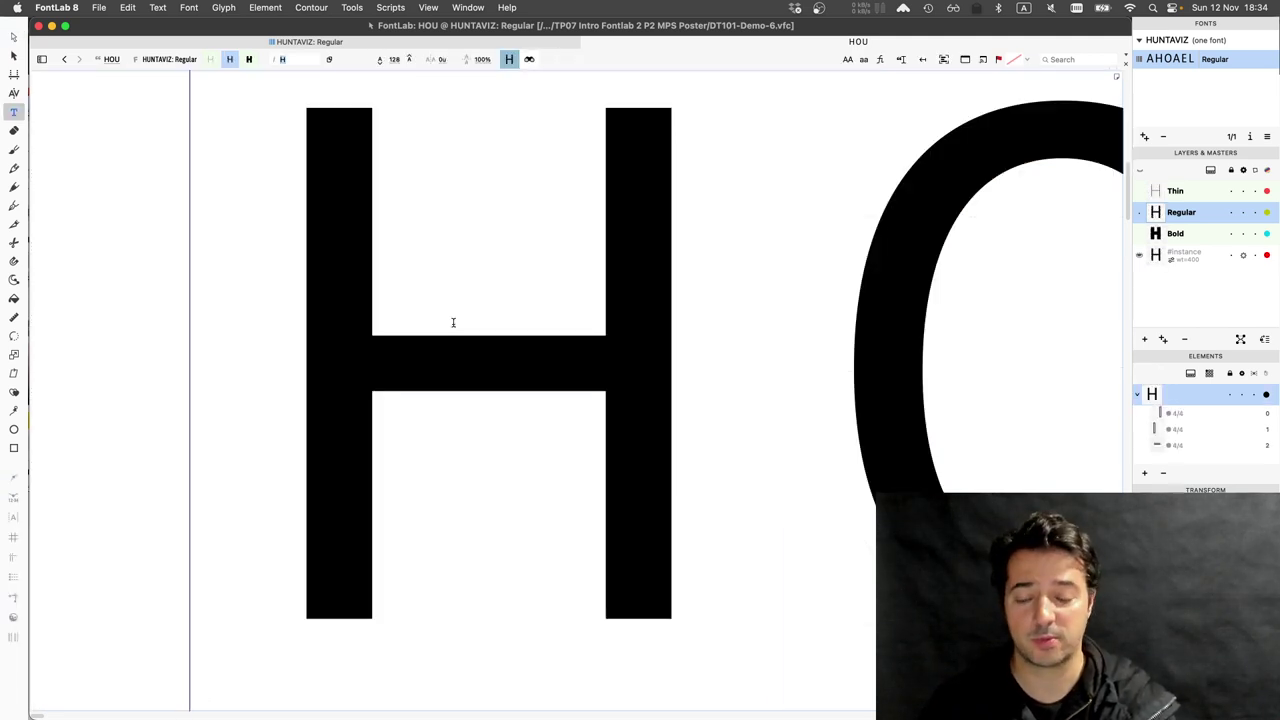
type("F")
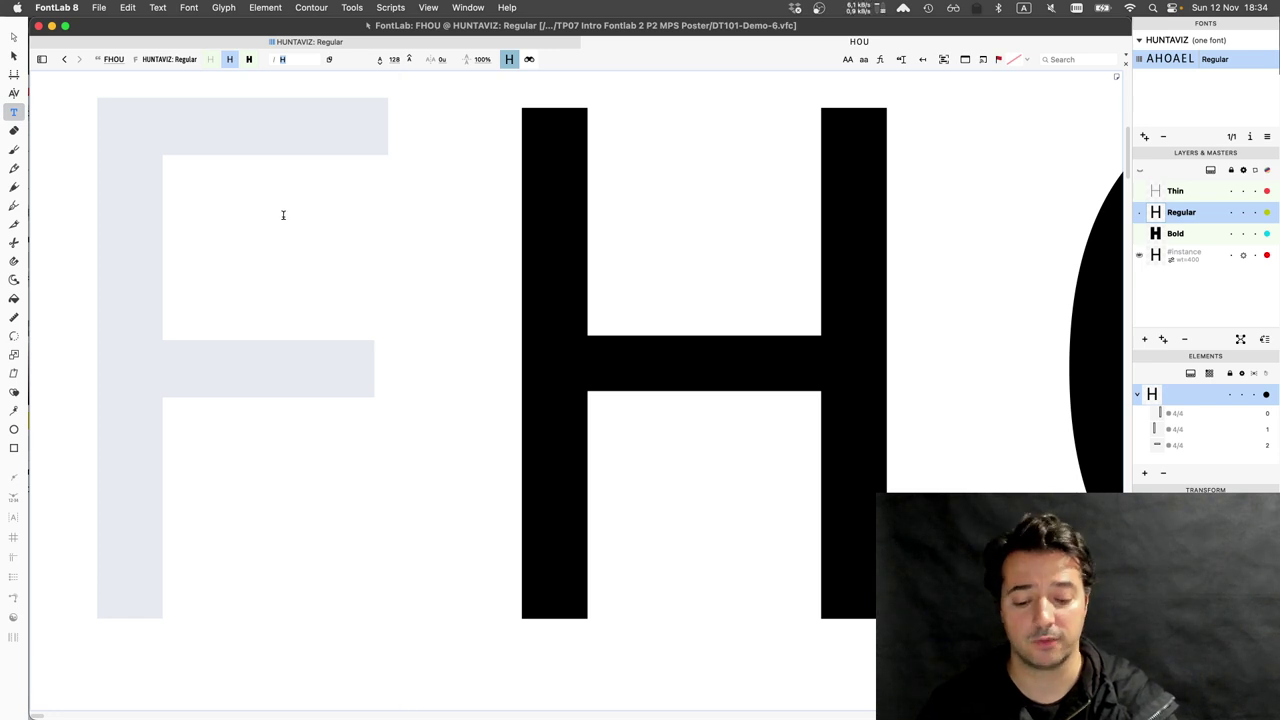
key("BackSpace")
type("L")
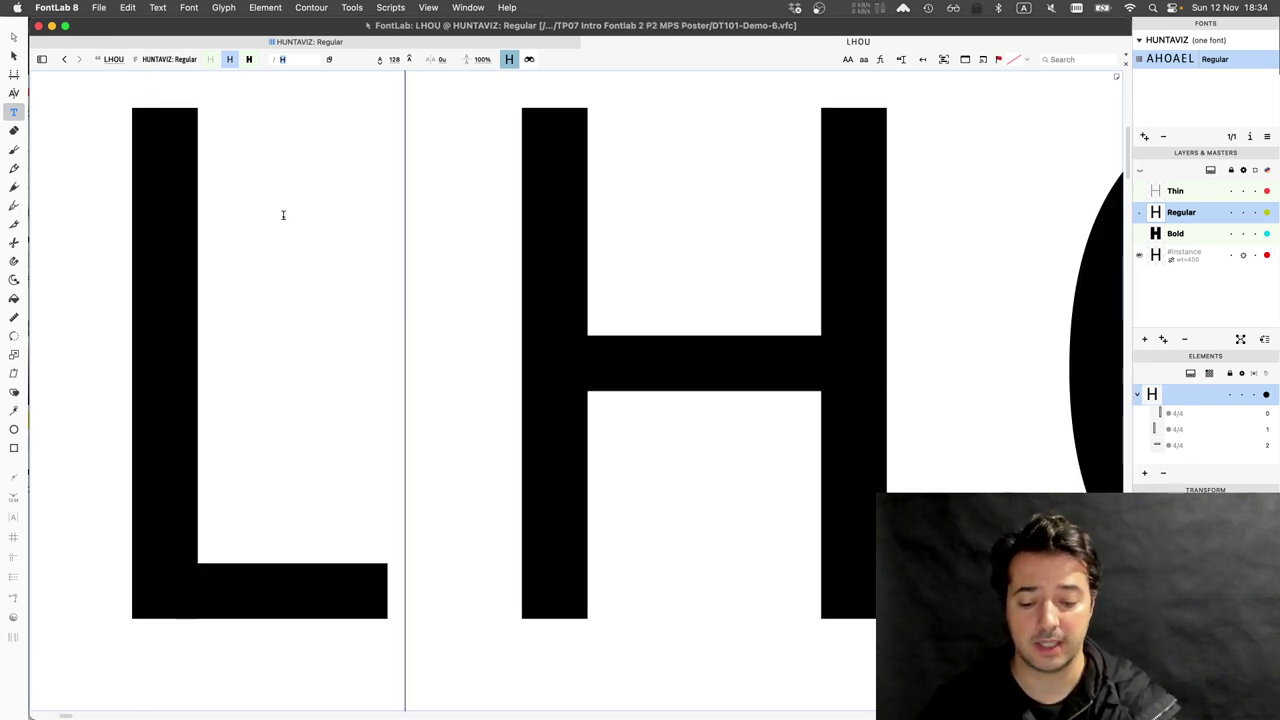
type("E")
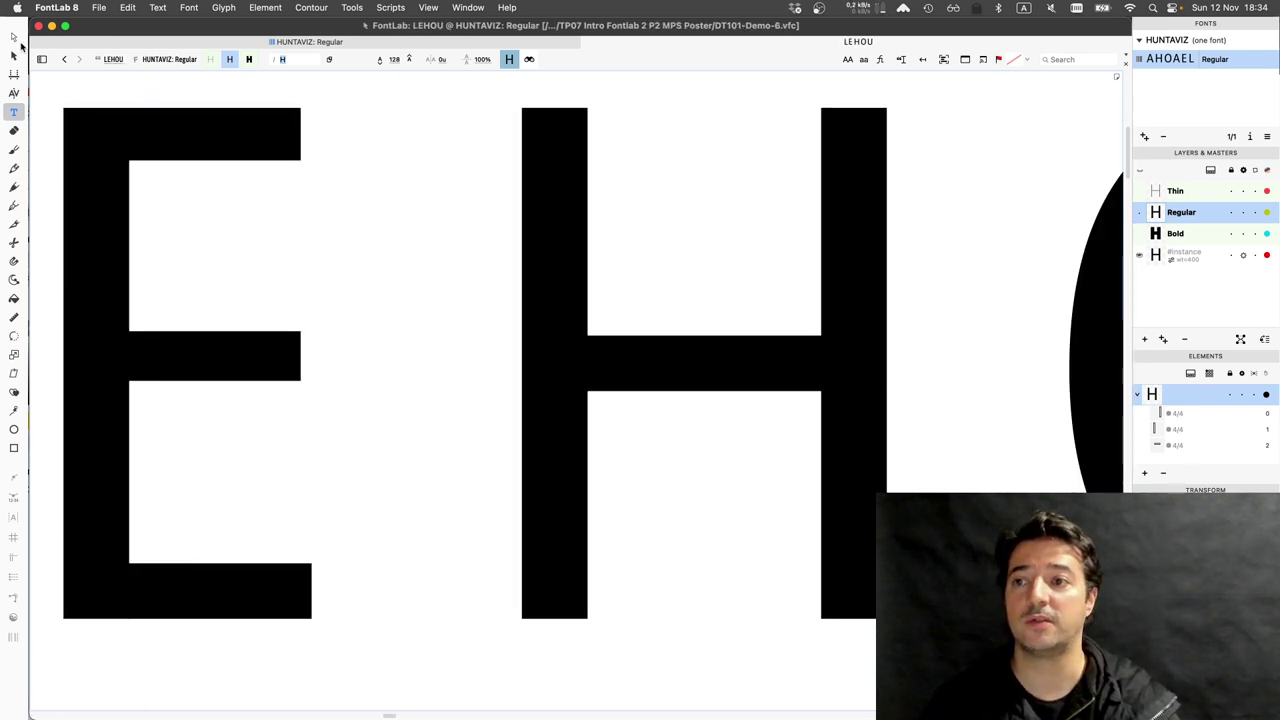
Open the E glyph, select all its contours and preview the filled letter beside its neighbours
left_click(14, 36)
double_click(257, 229)
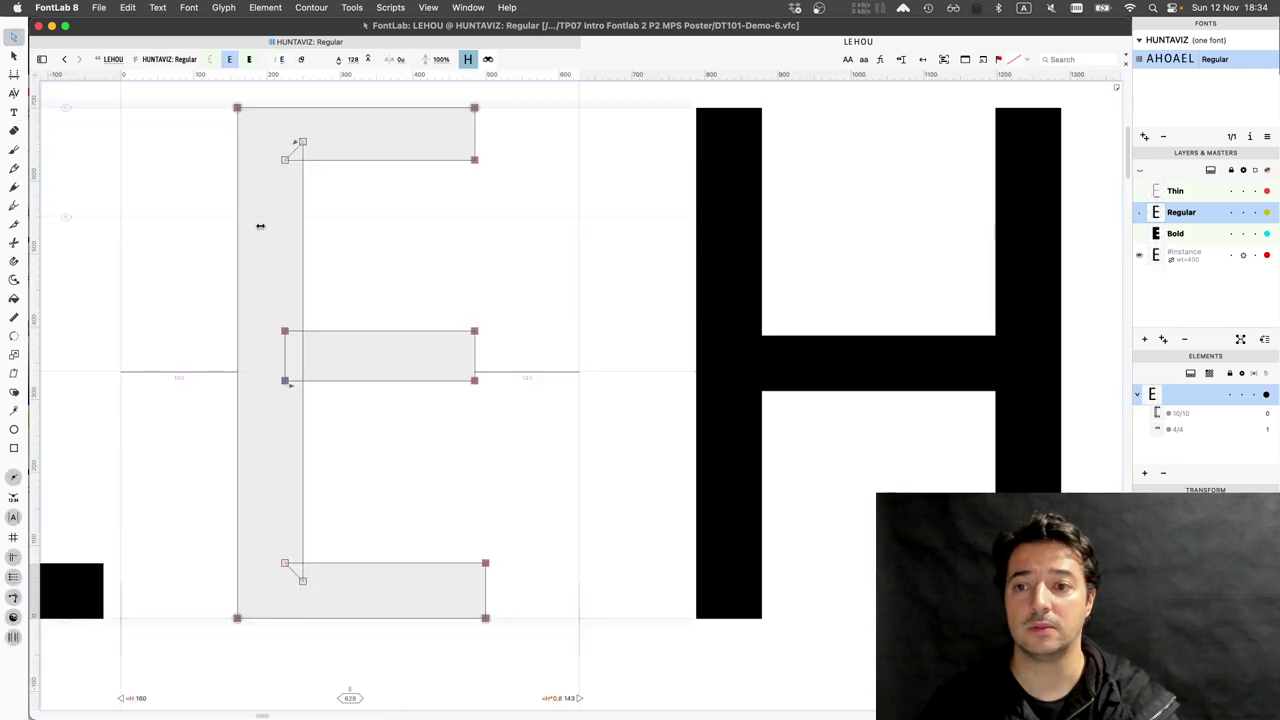
key("super+a")
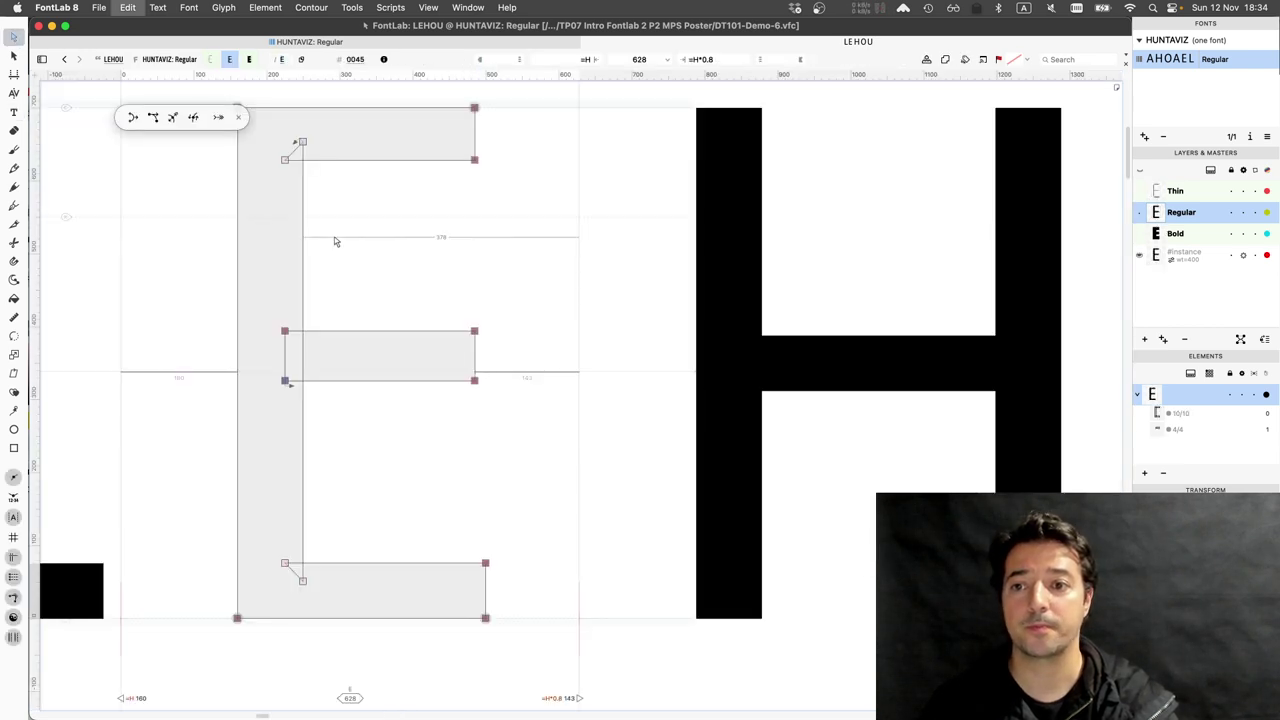
key("super+a")
key("space")
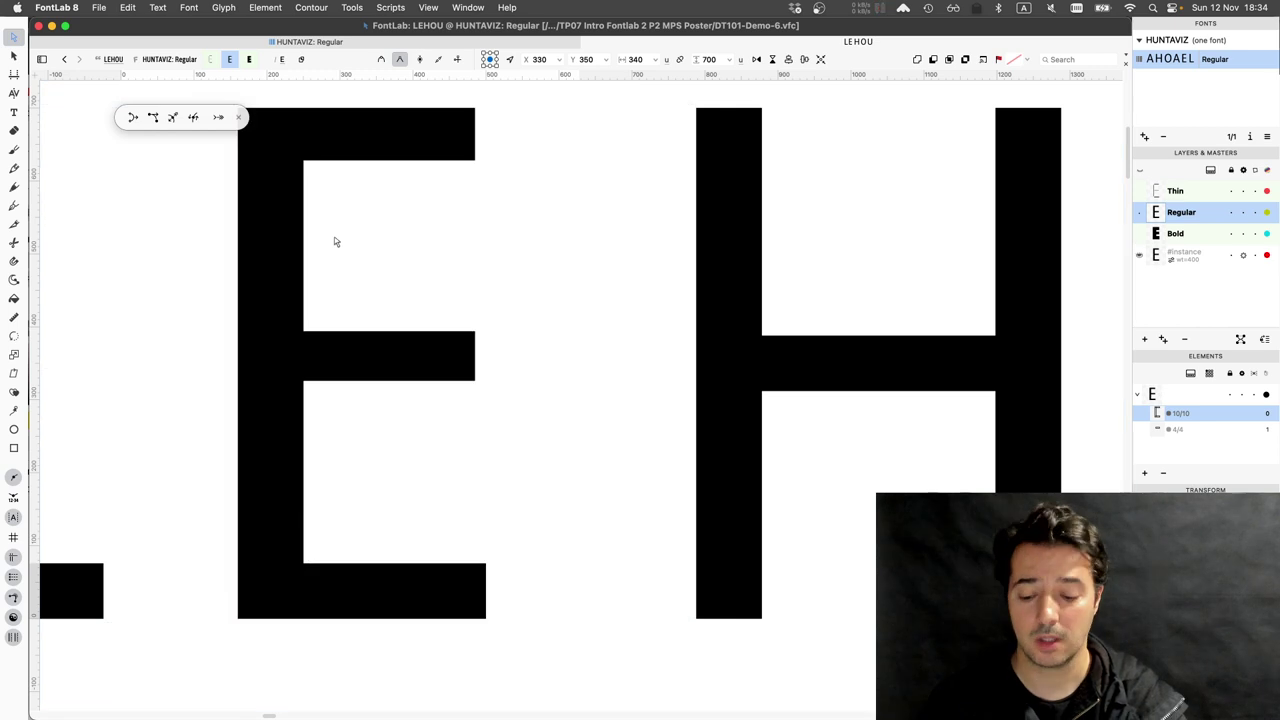
scroll(335, 241, "down", 8)
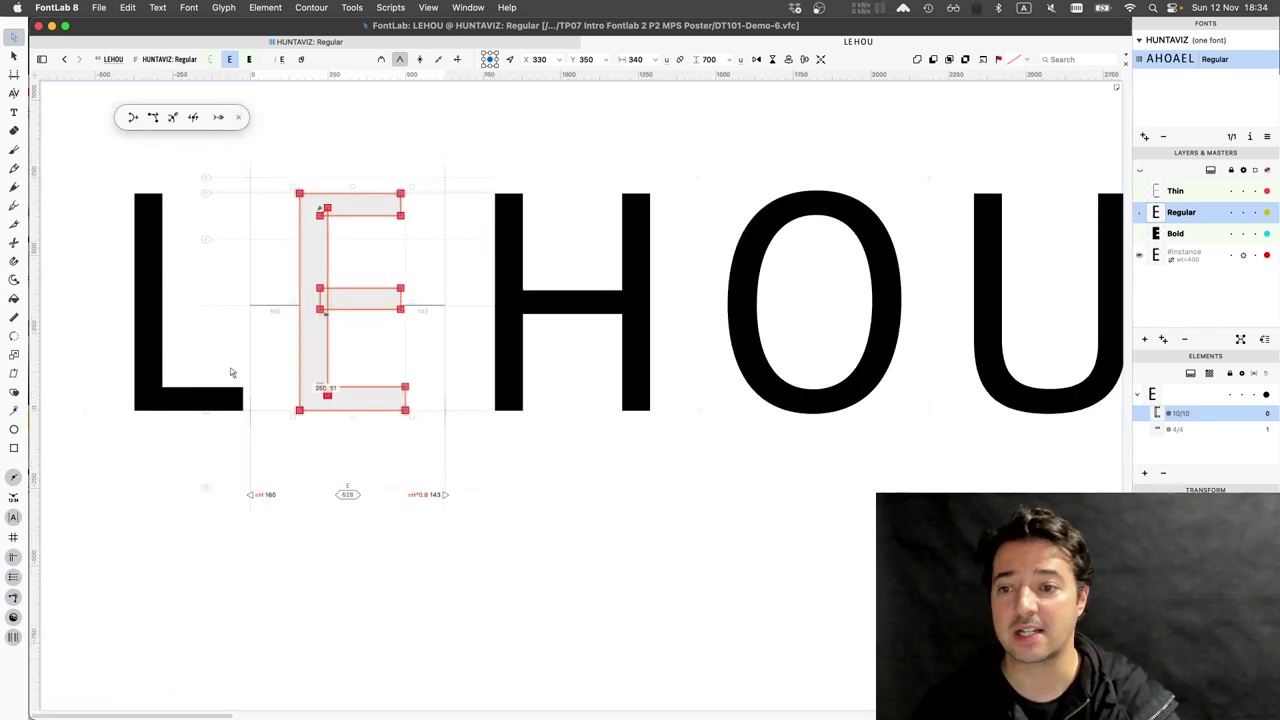
Open the L glyph and try its foot's top edge at Y 86 and Y 78, returning it to Y 76
left_click(229, 371)
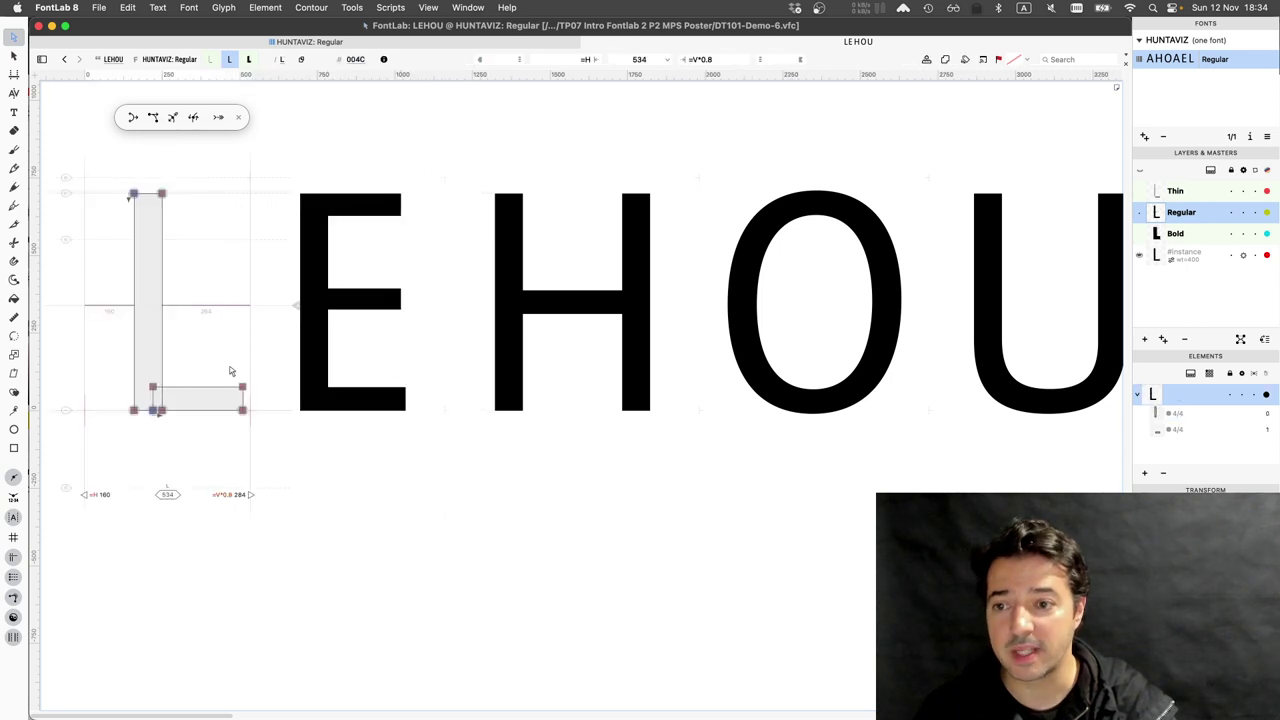
scroll(224, 402, "up", 3)
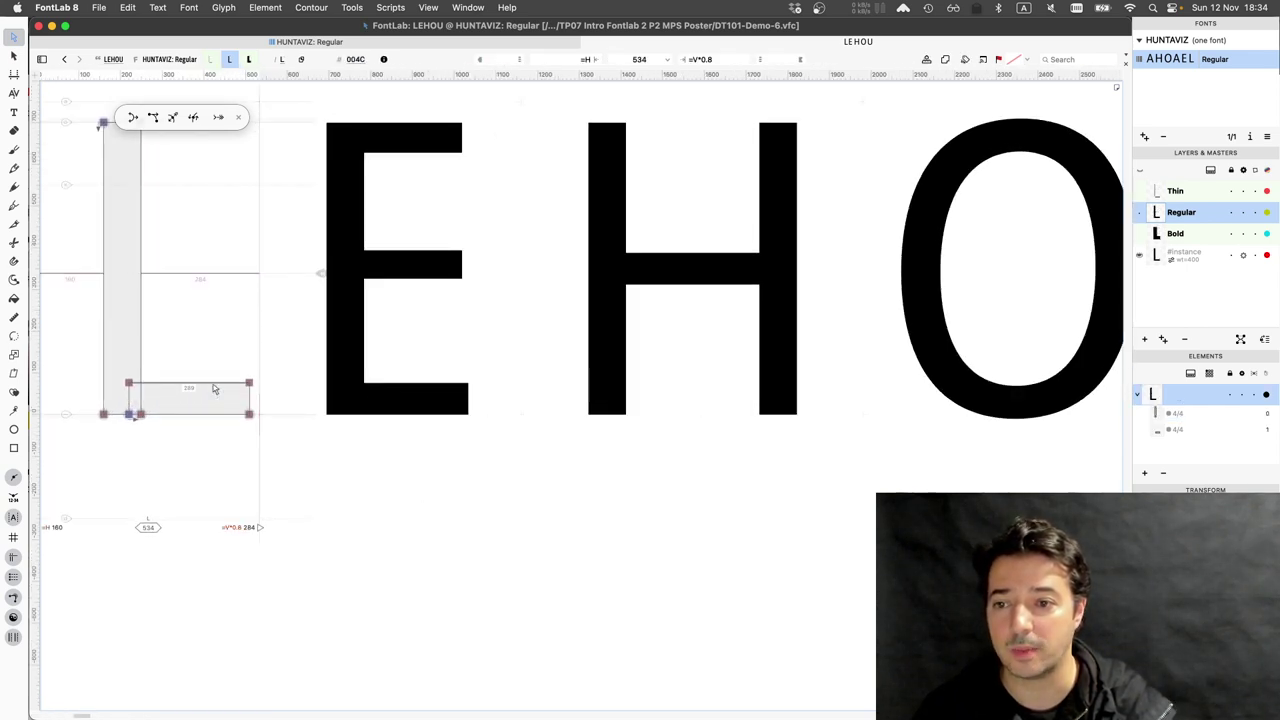
left_click(213, 389)
key("shift+Up")
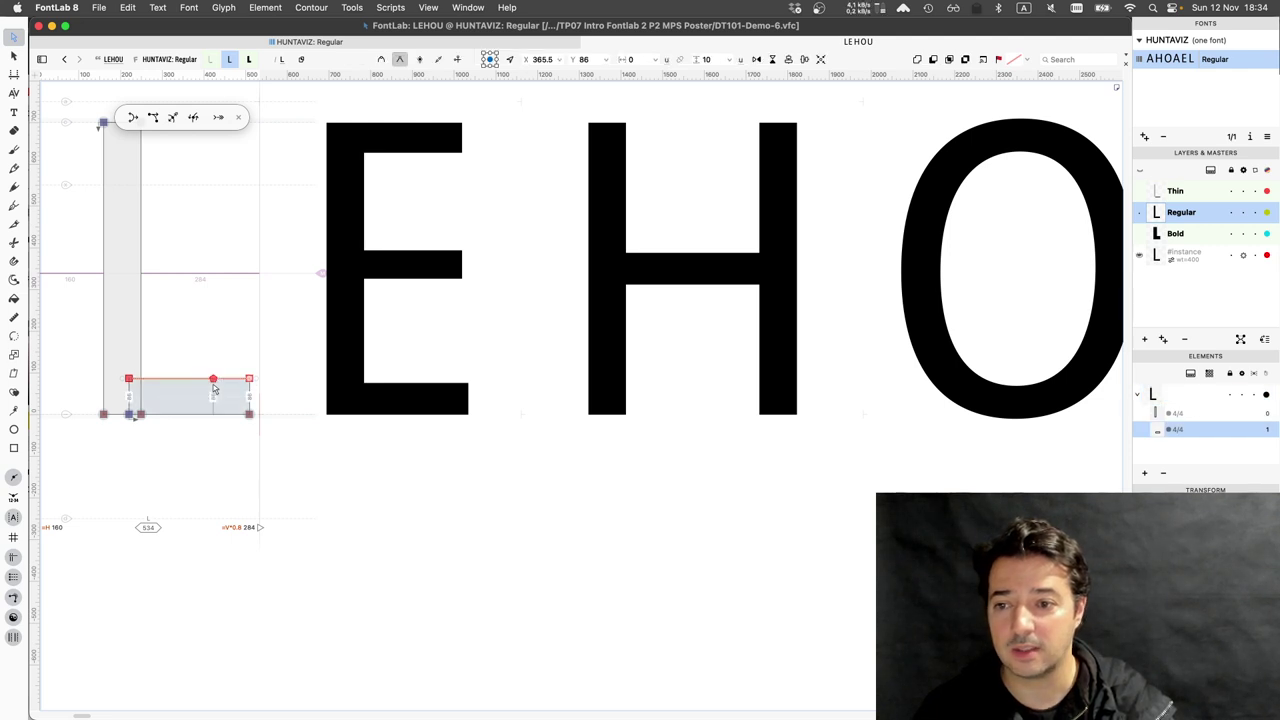
key("shift+Down")
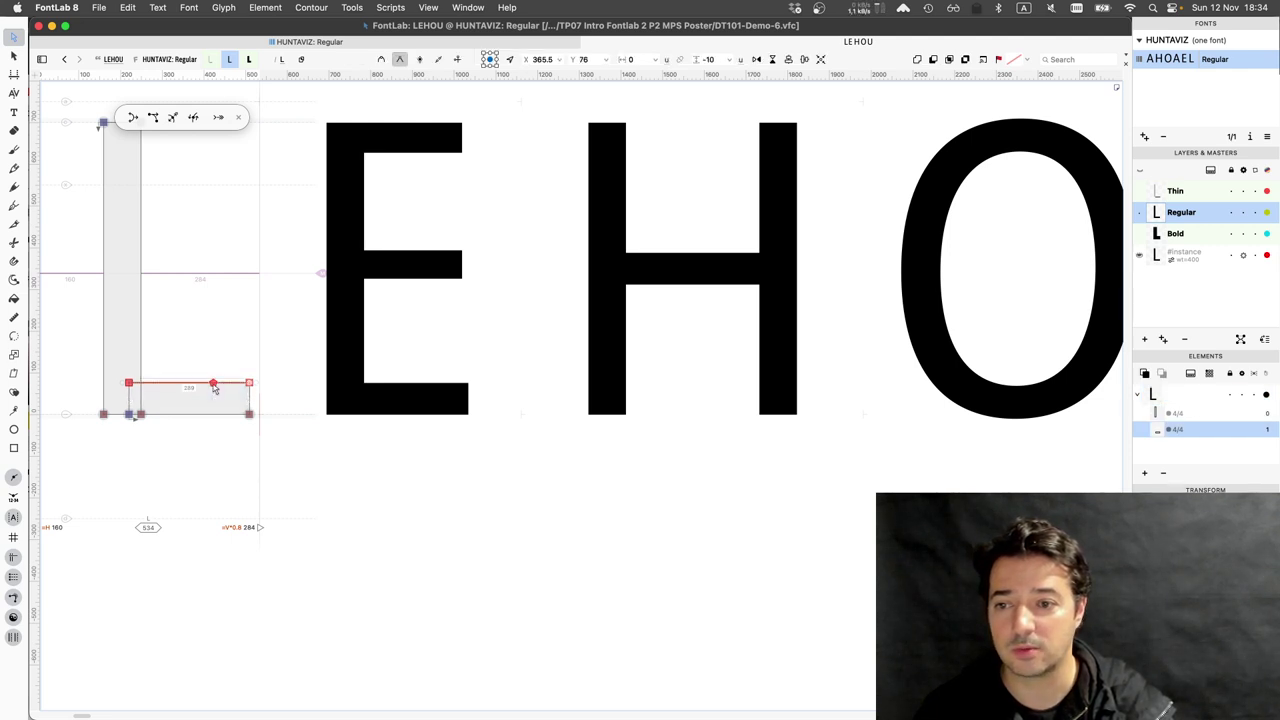
left_click_drag(213, 389, 230, 388)
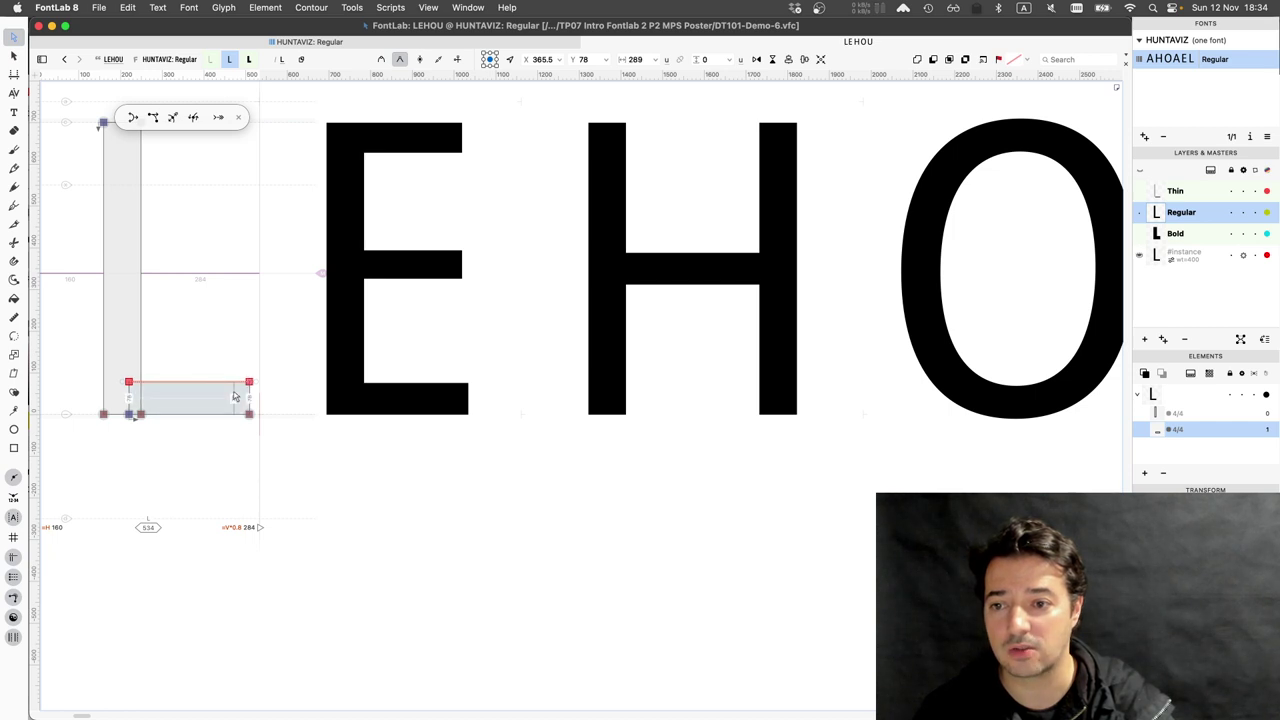
key("Down")
key("Down")
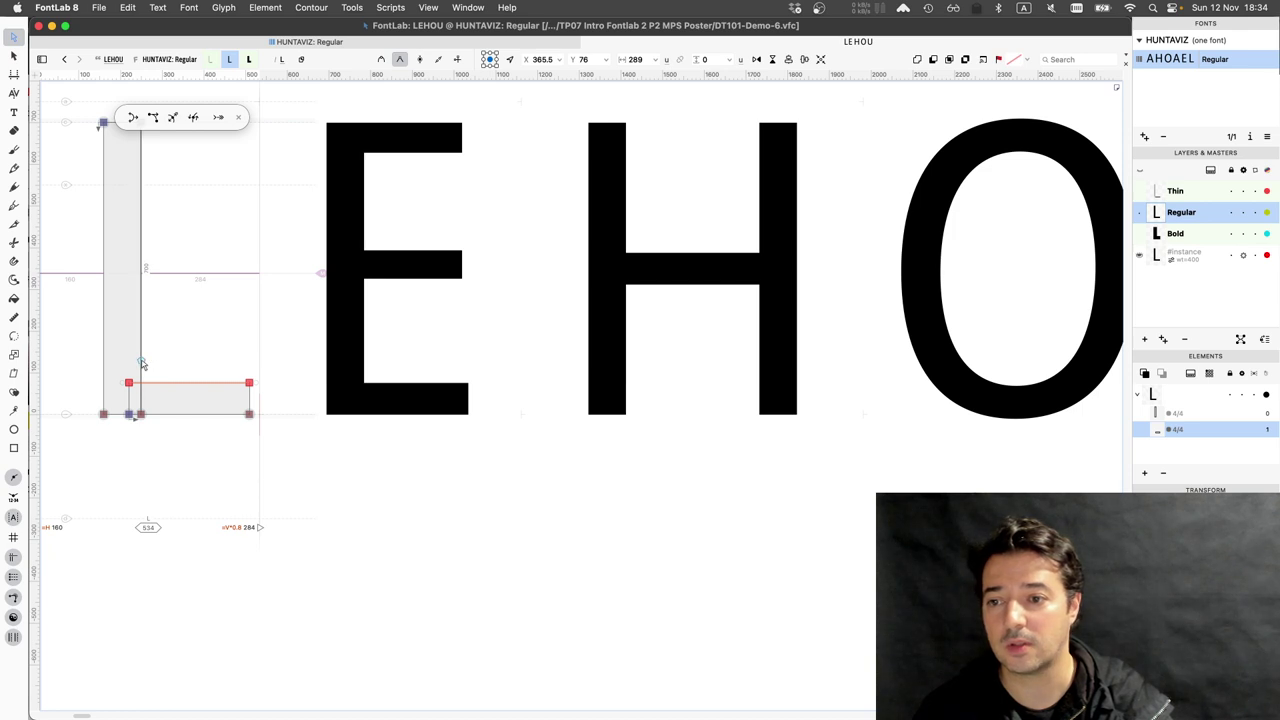
Widen the L's stem by moving its inner edge to X 252 and preview the filled letters
left_click(141, 364)
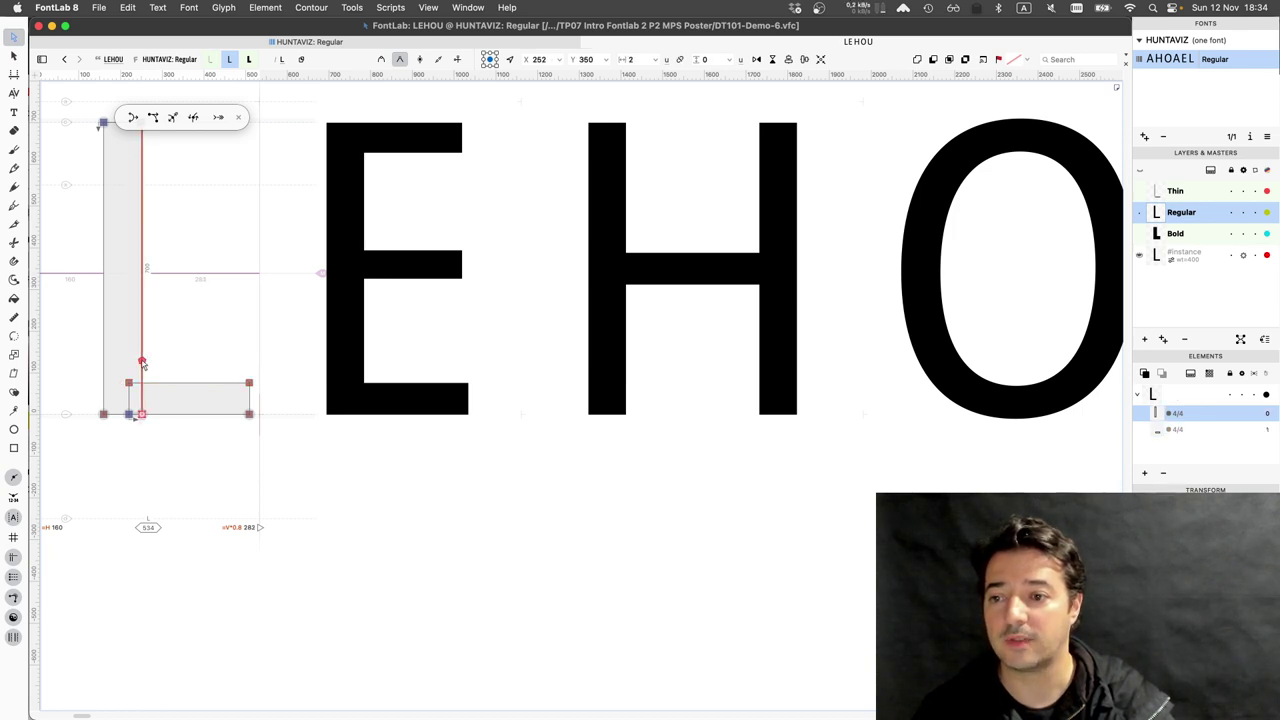
left_click(166, 345)
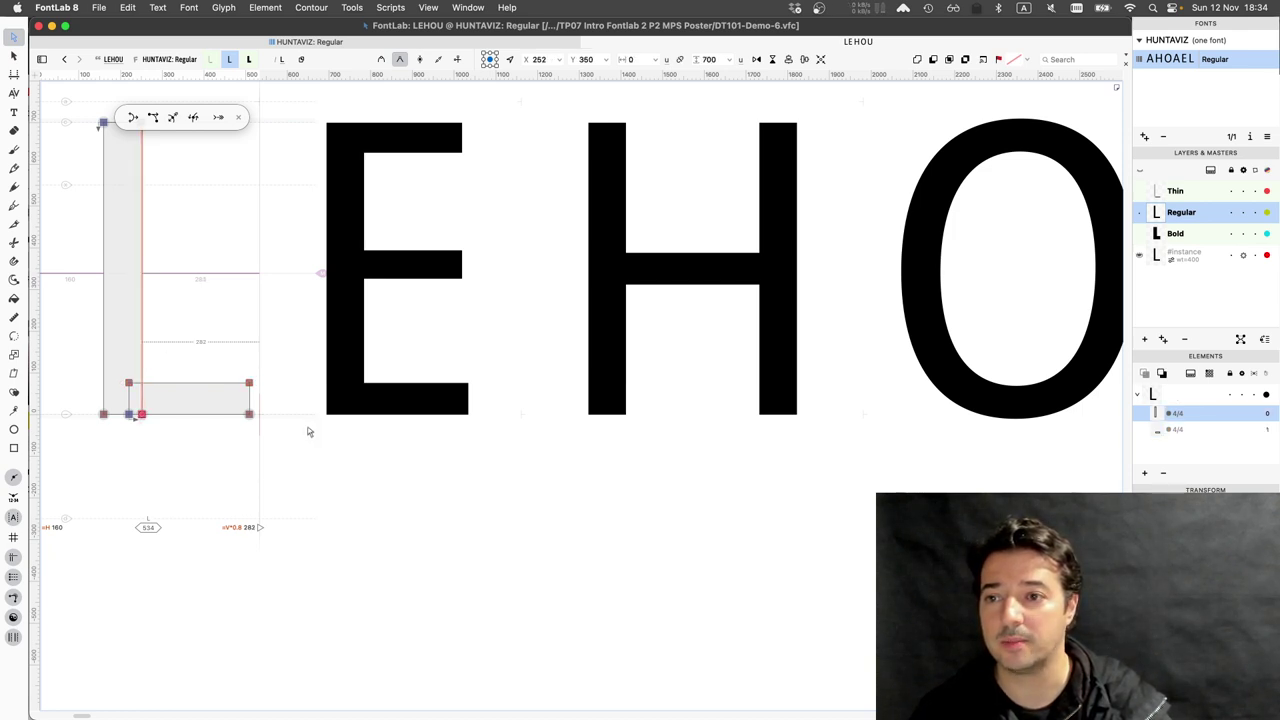
key("space")
left_click_drag(308, 428, 318, 434)
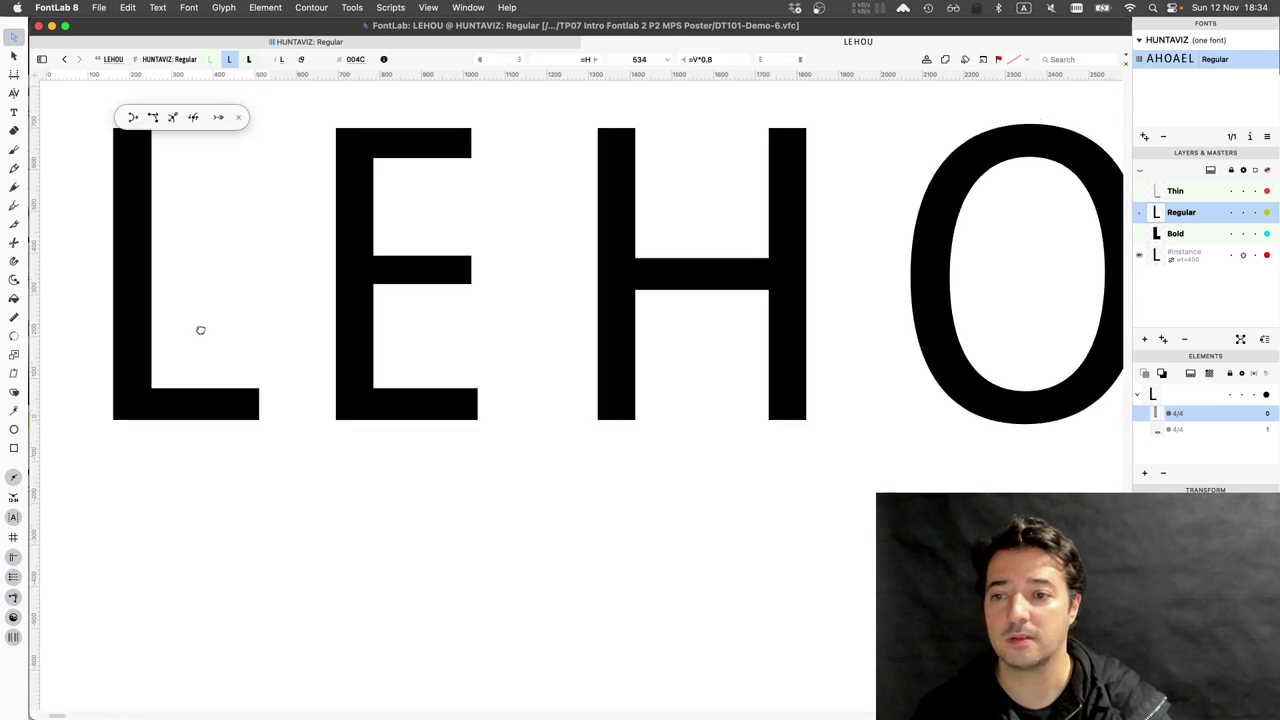
left_click_drag(366, 378, 472, 426)
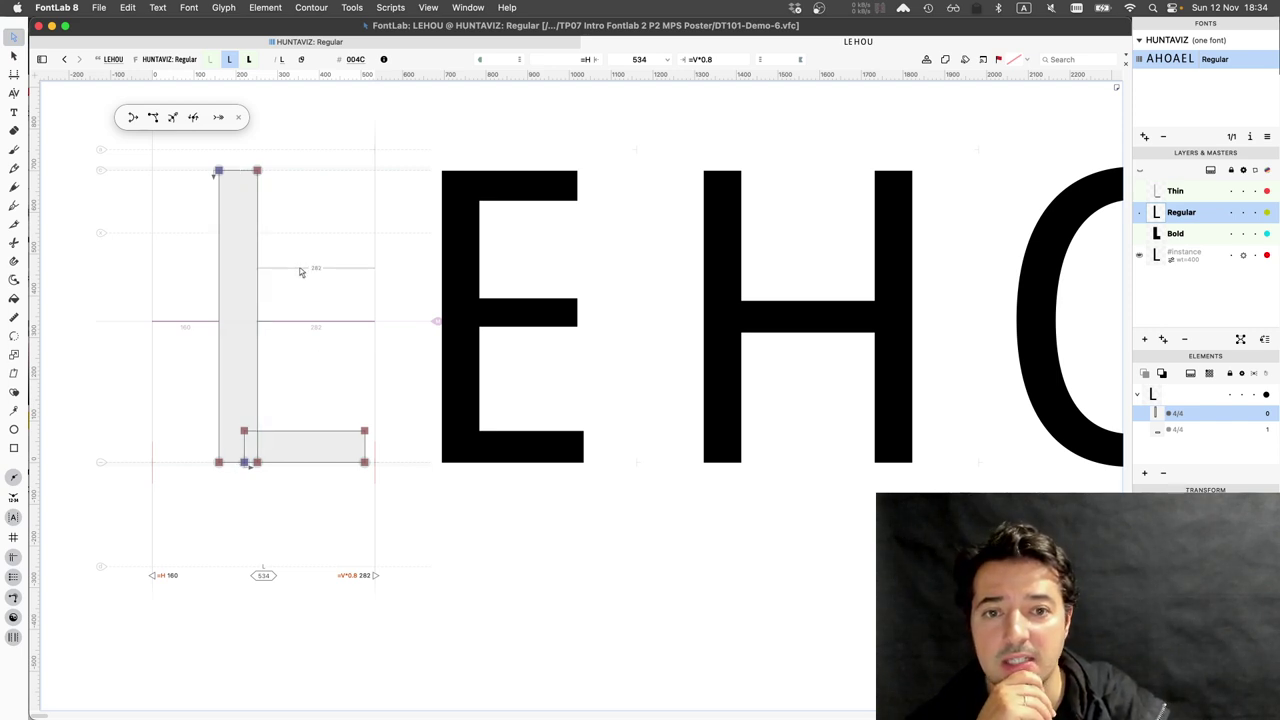
Open the H glyph and widen its left stem by moving the inner edge to X 252
double_click(724, 276)
left_click(740, 262)
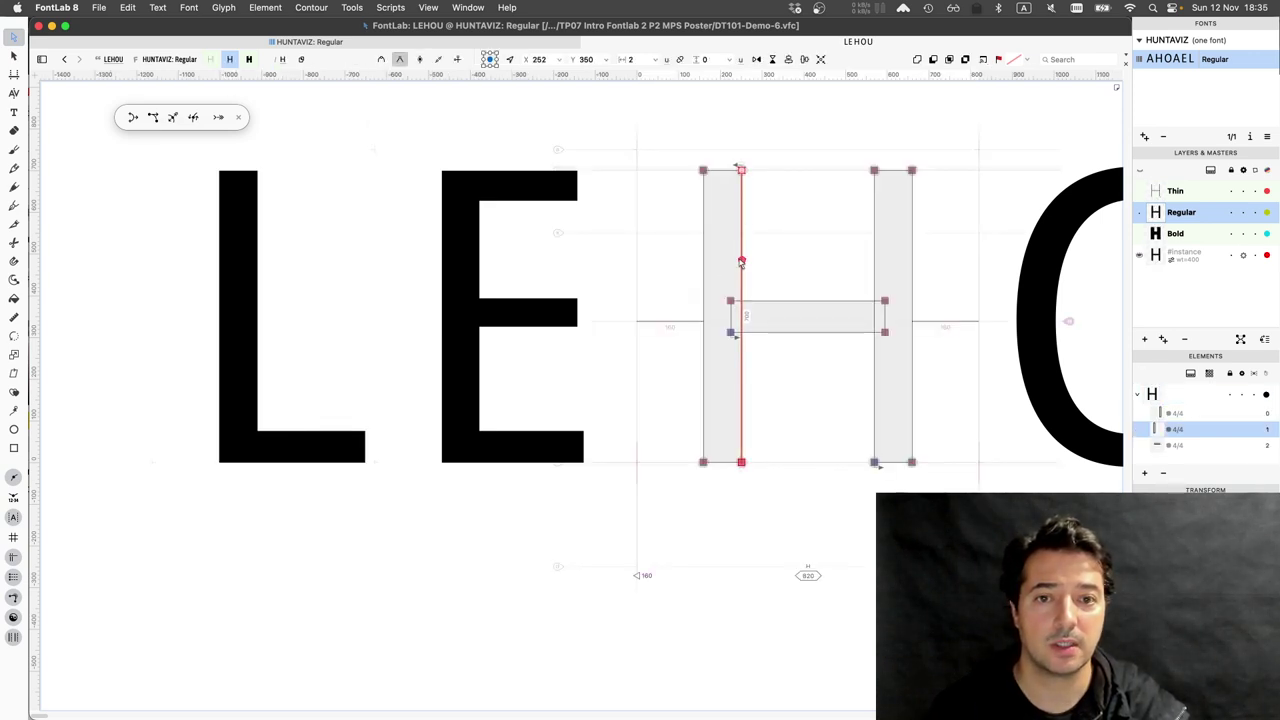
key("alt")
left_click(766, 267)
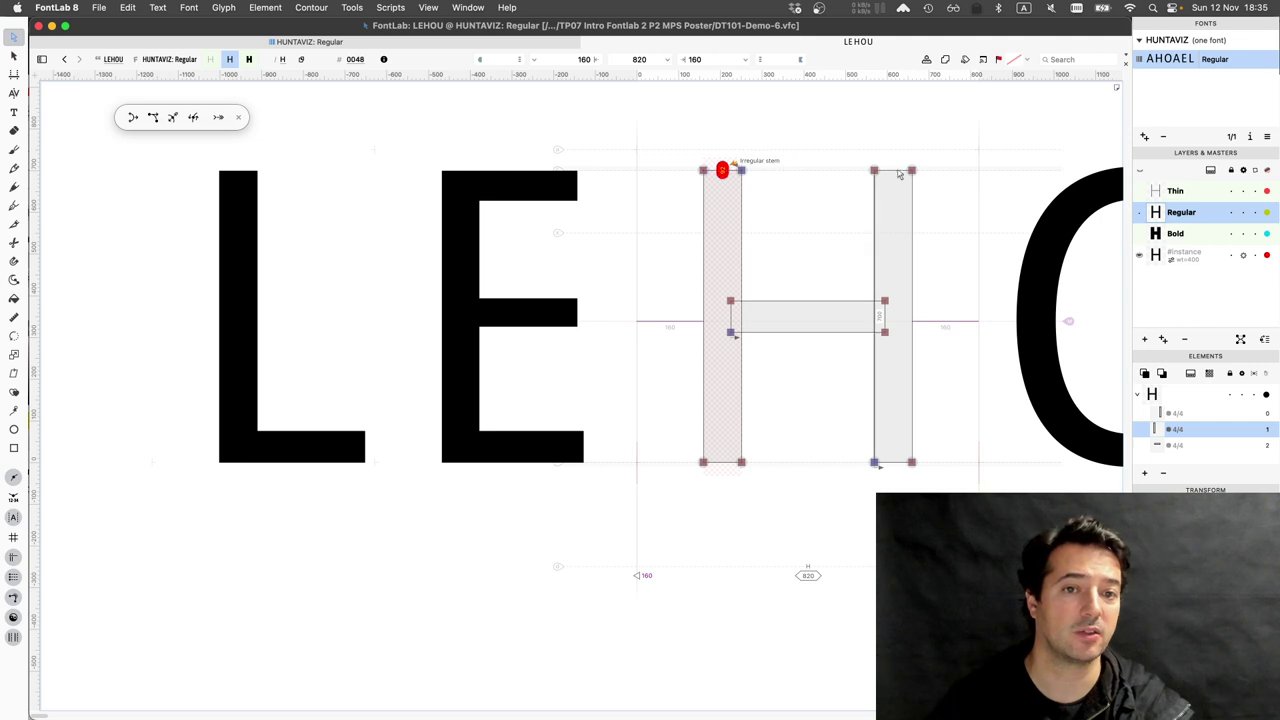
Open the FontAudit irregular stem report on the H's left stem and apply the fix to that stem
left_click(727, 187)
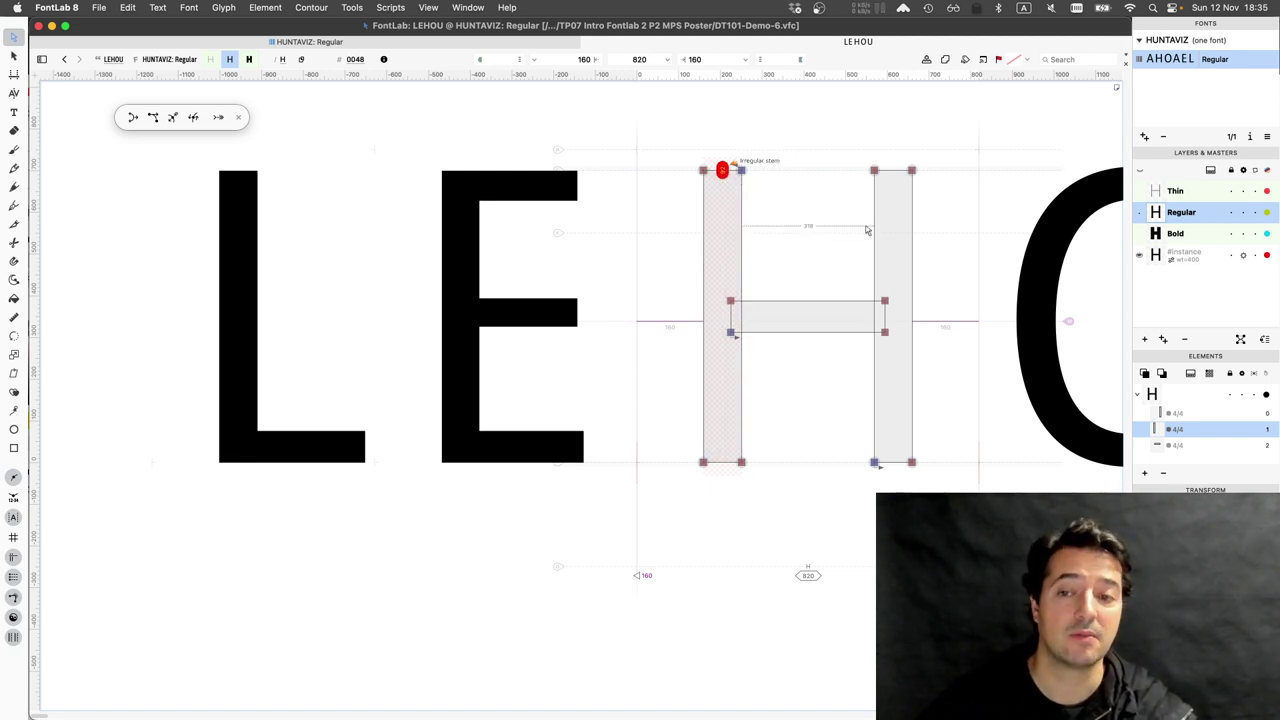
left_click(757, 169)
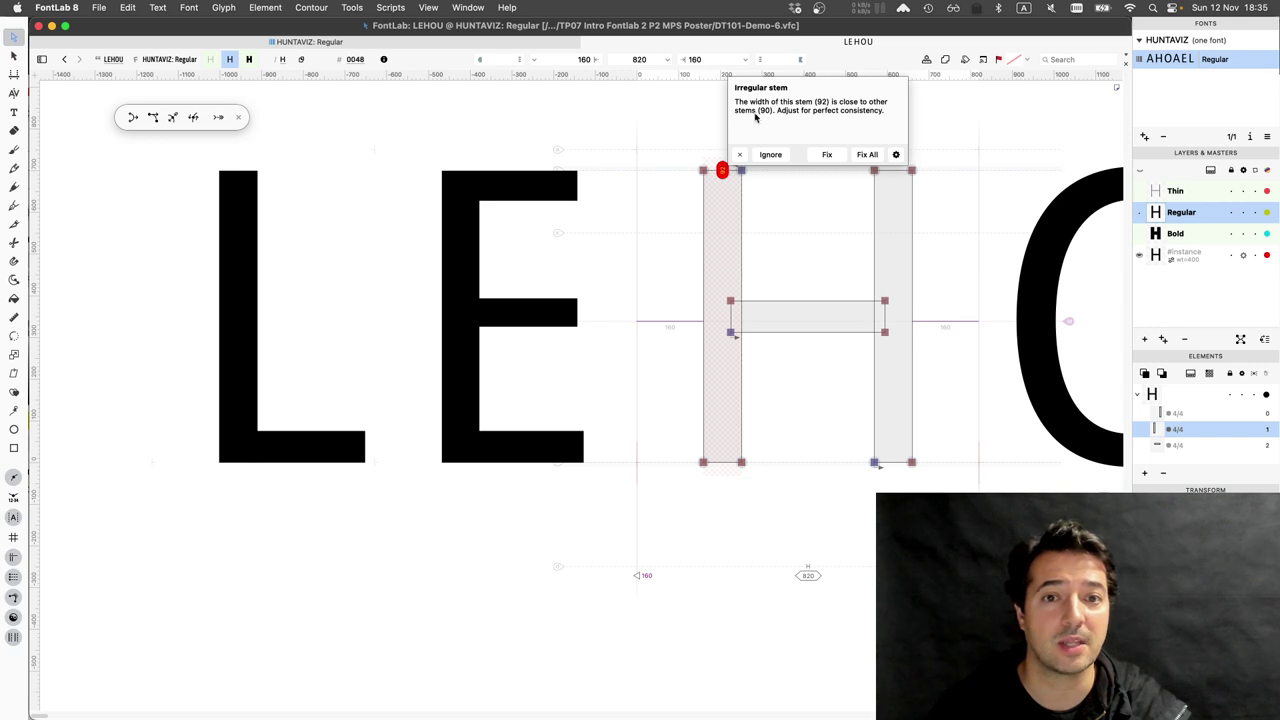
left_click(828, 155)
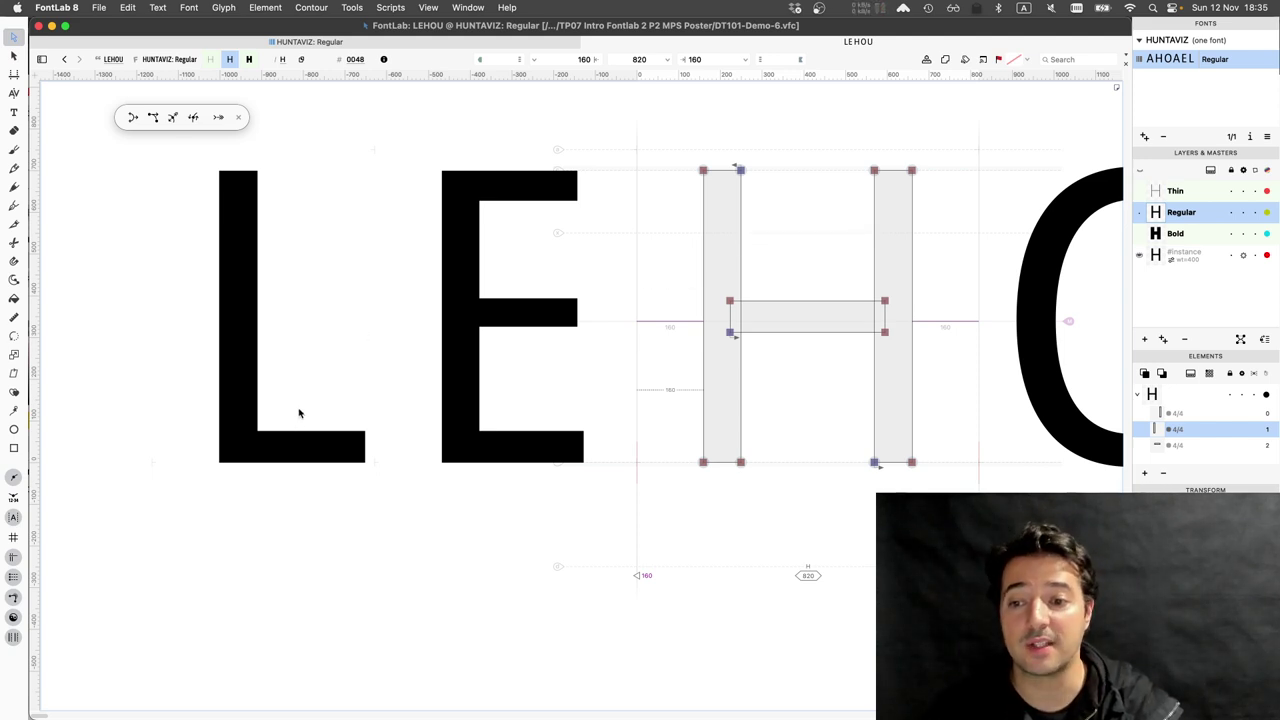
Check the thickness of the L's foot and open the E glyph to compare its bottom arm
double_click(295, 440)
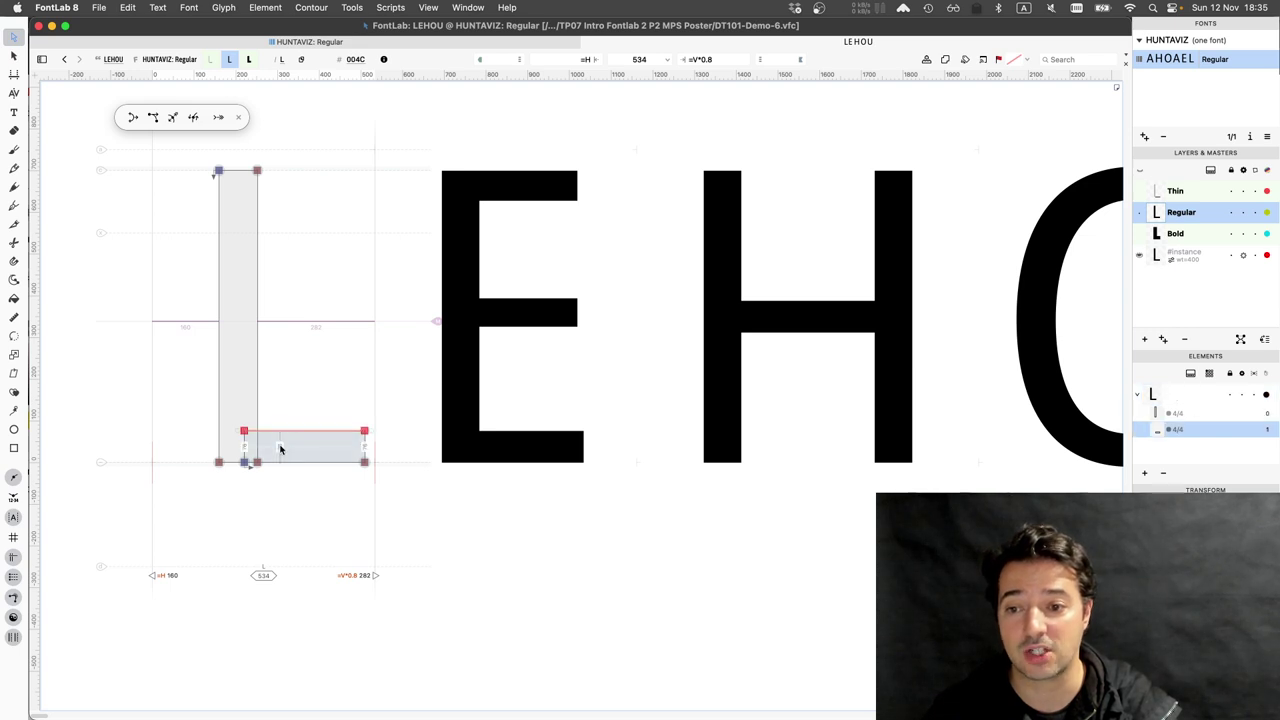
left_click(296, 446)
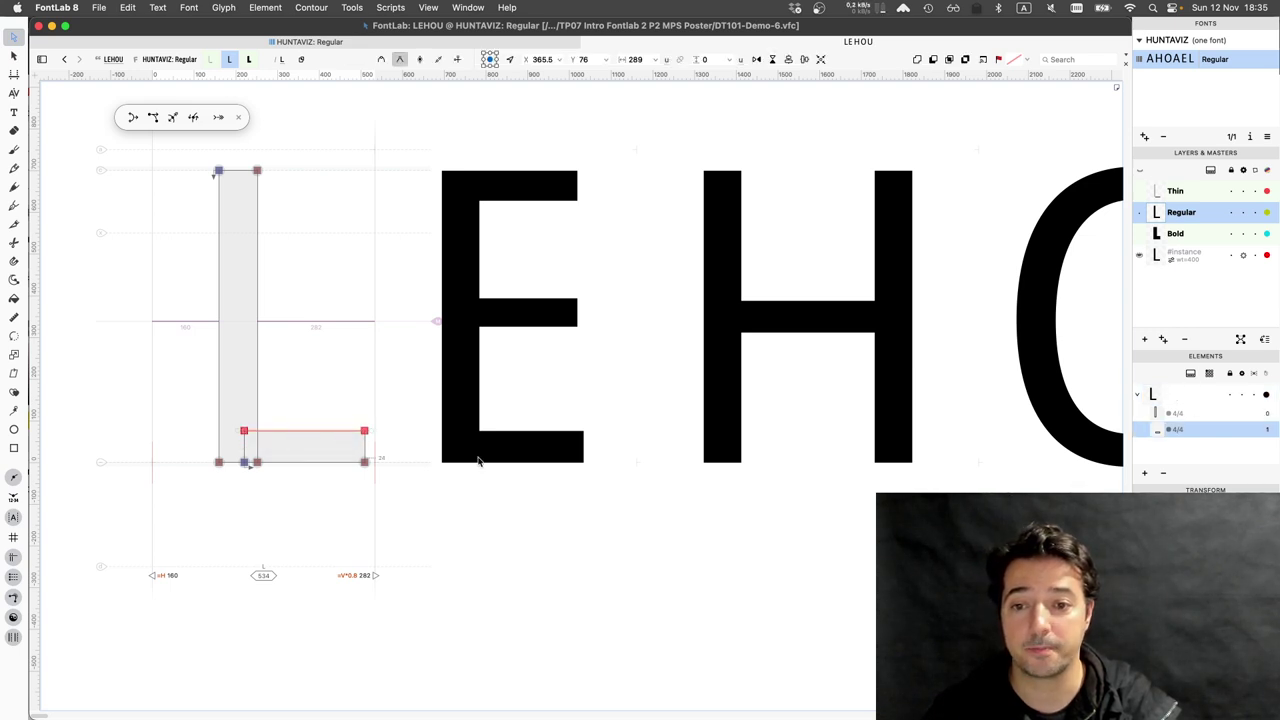
double_click(530, 458)
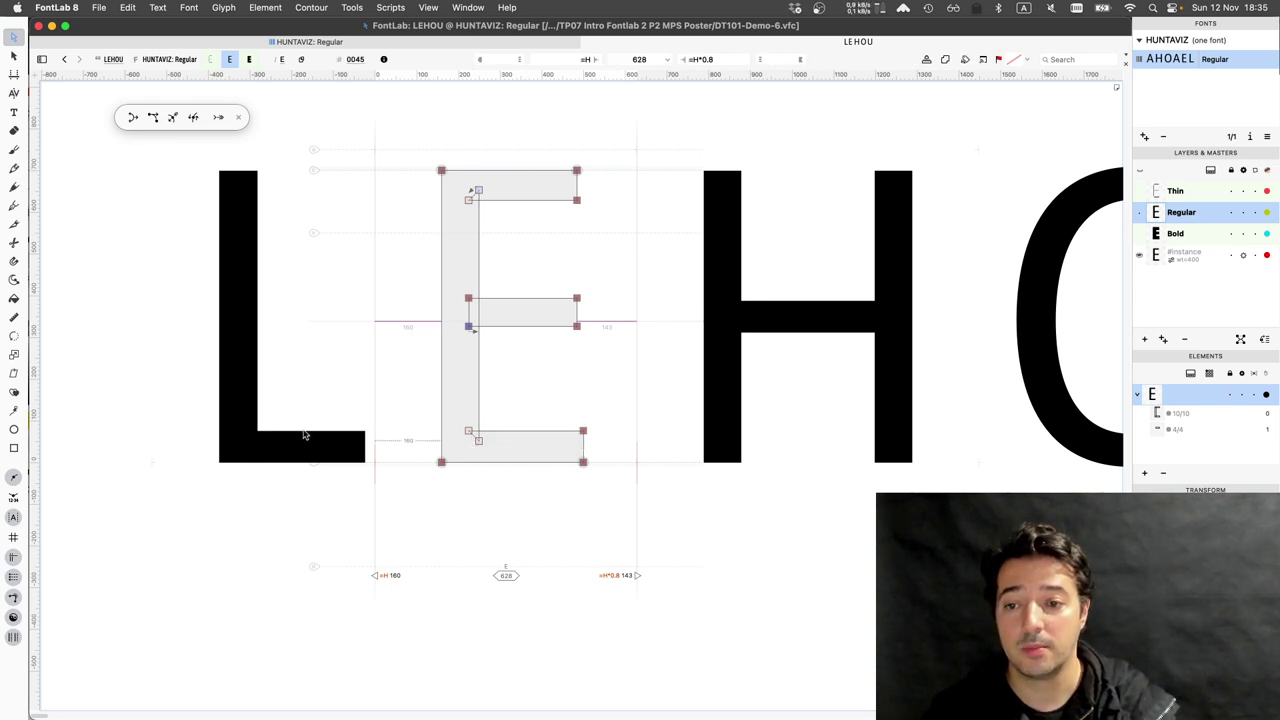
Reopen the L glyph, raise its foot's top edge to Y 78 and lower it to Y 77
double_click(305, 436)
left_click(305, 436)
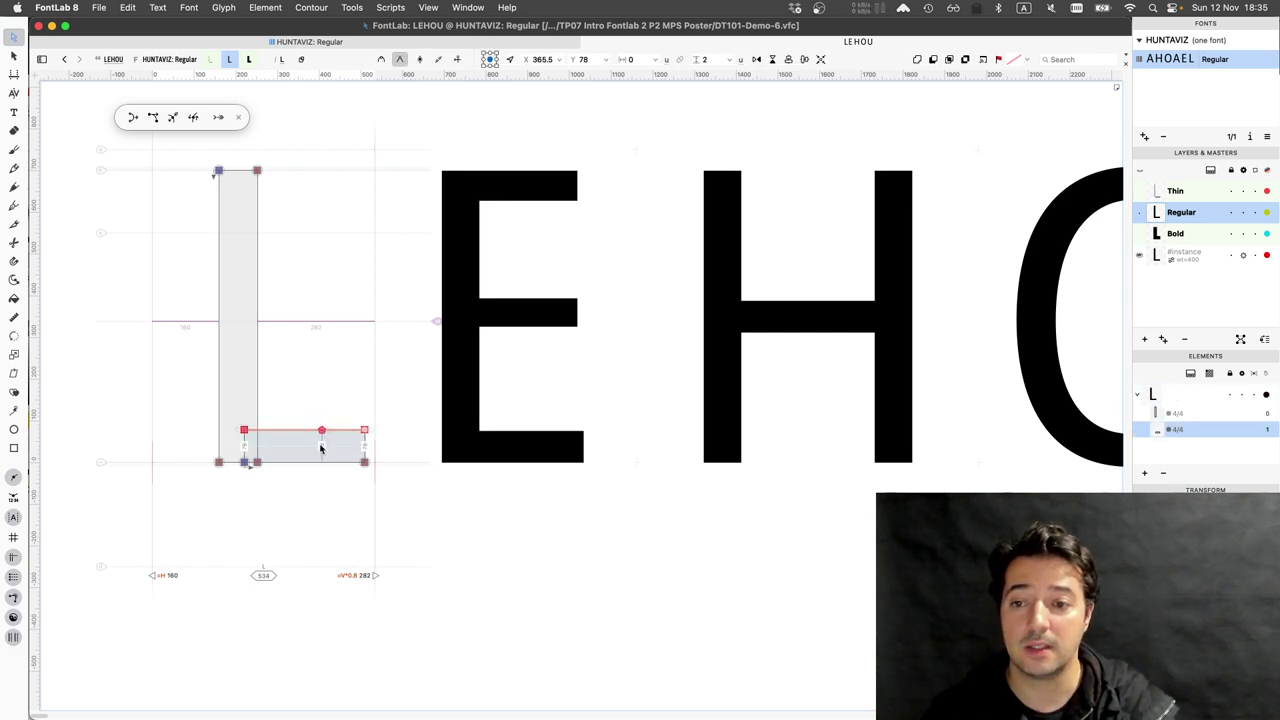
left_click(314, 447)
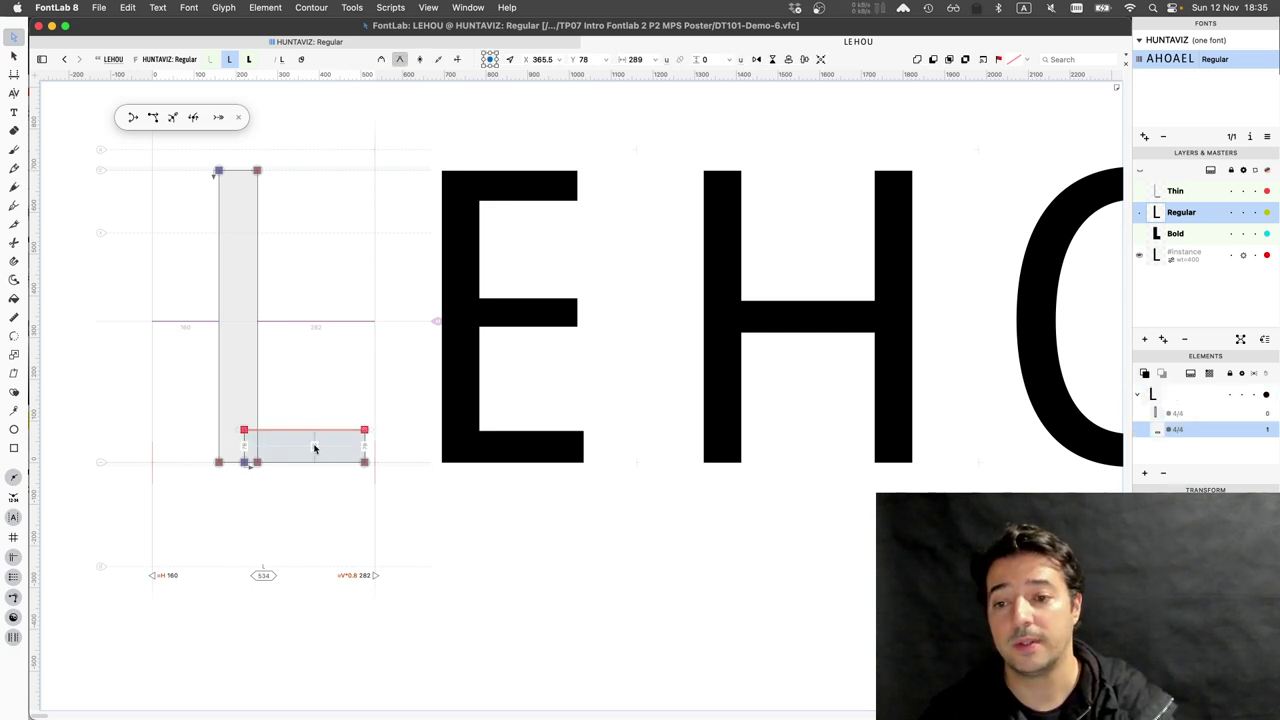
key("Down")
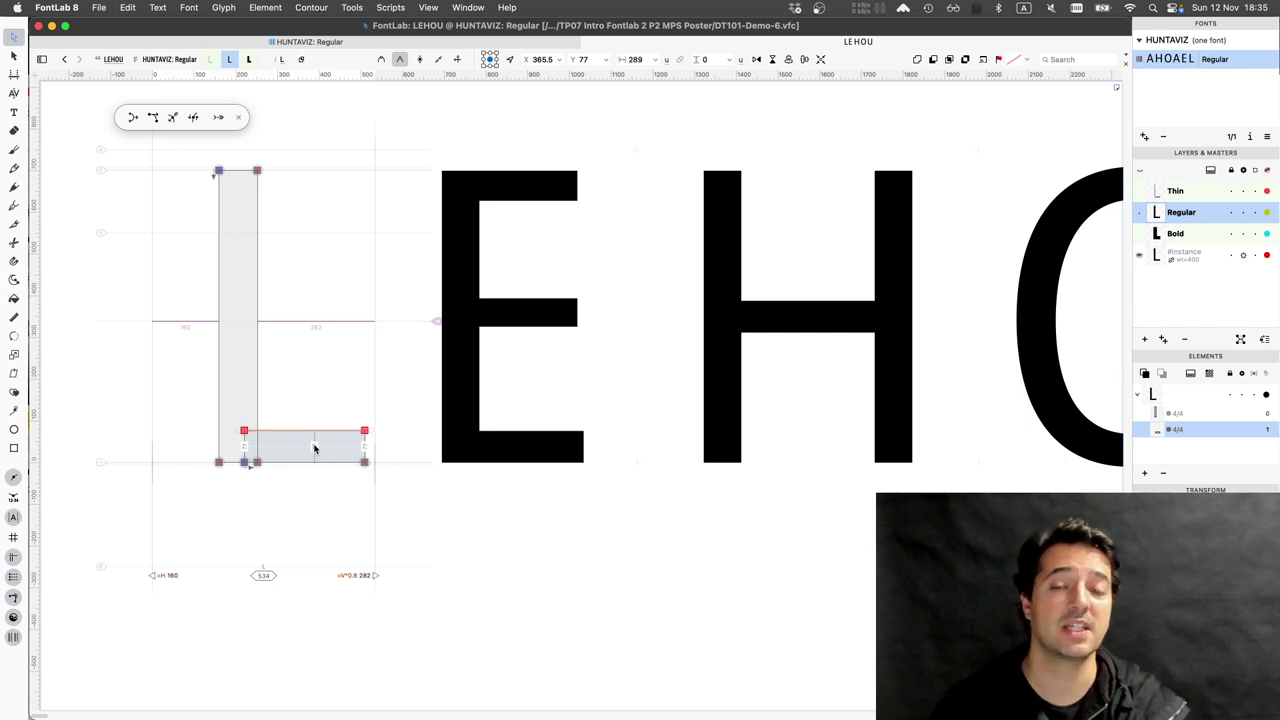